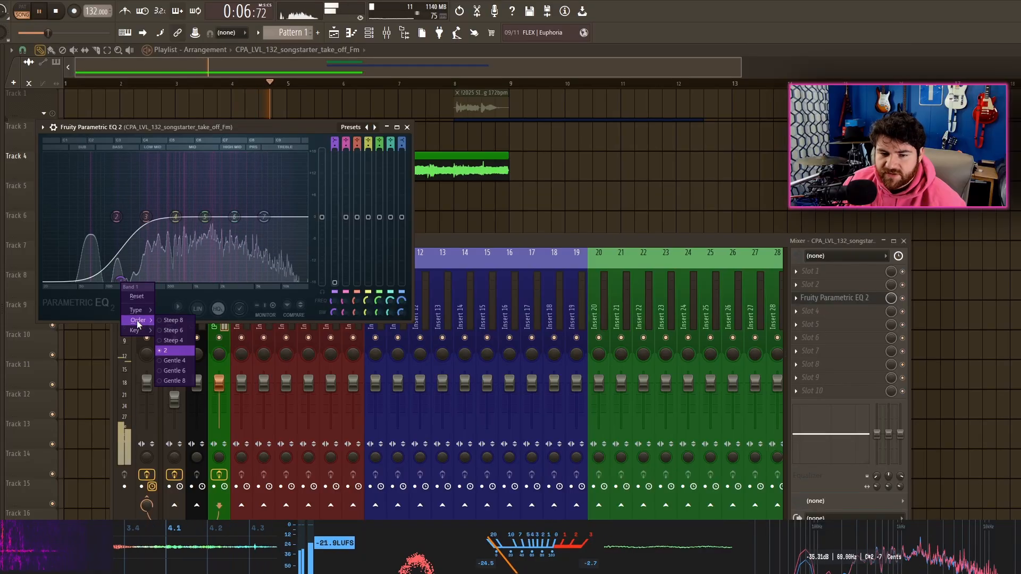
Set the EQ's band 1 low cut to Steep 6 order, fine-tune its cutoff during playback, and close the EQ and mixer.
click(171, 331)
key(space)
drag(172, 128, 476, 221)
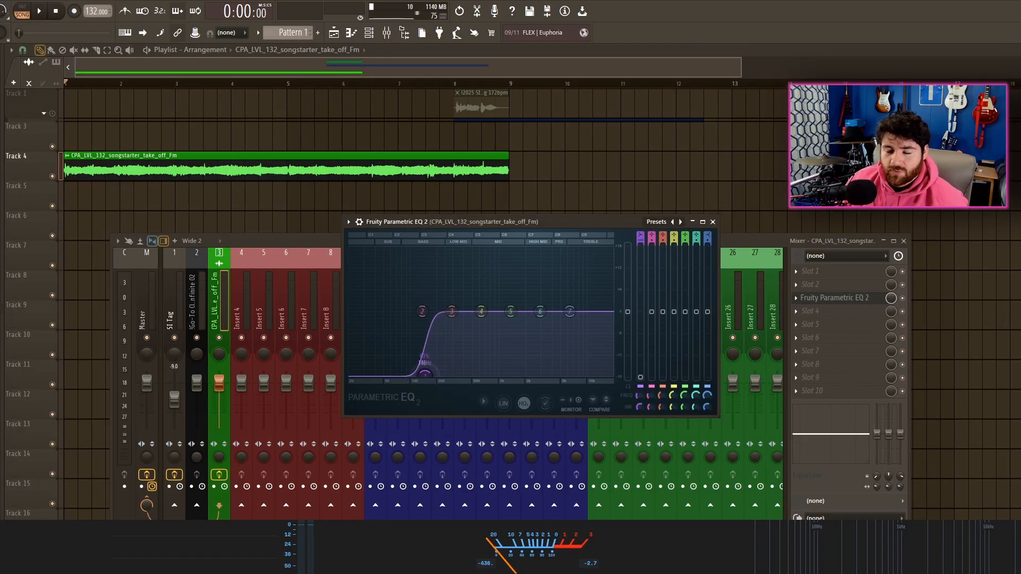
key(space)
mouse_move(425, 376)
mouse_down()
mouse_move(405, 376)
mouse_move(424, 374)
mouse_up()
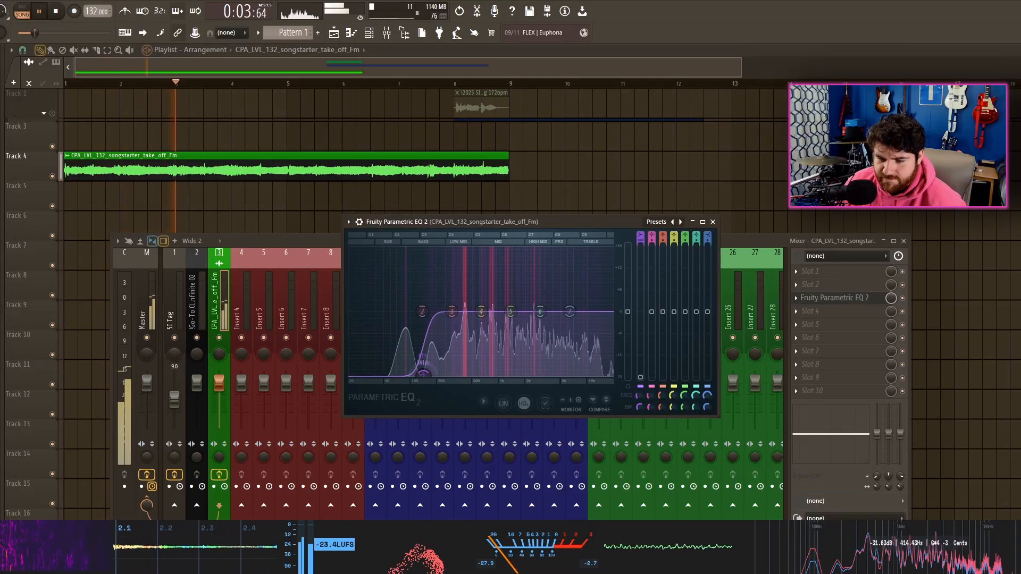
click(714, 222)
key(F9)
key(space)
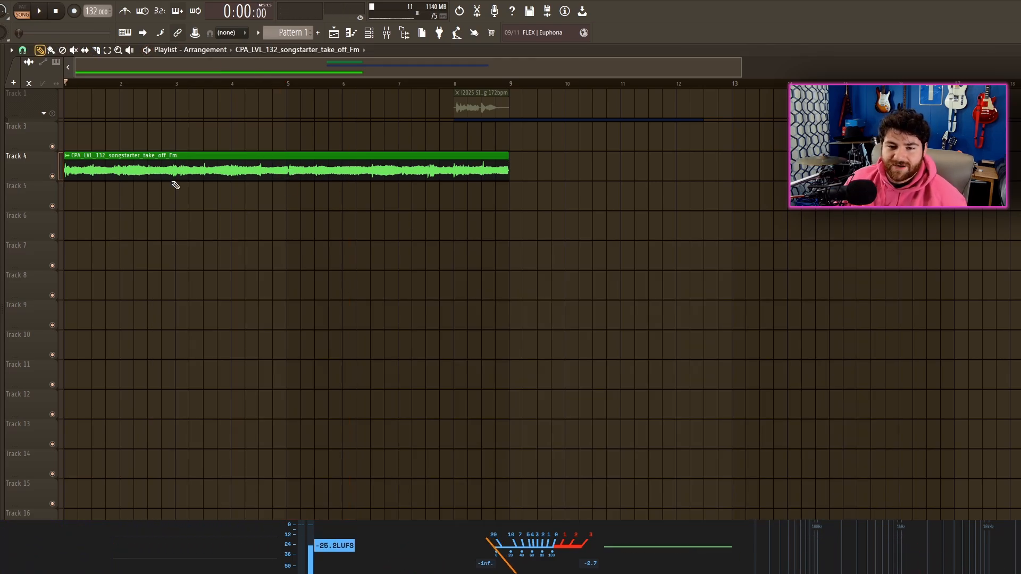
Duplicate the CPA_LVL_132_songstarter_take_off_Fm clip on Track 4 to bar 9 and reverse the copy.
drag(131, 158, 575, 168)
ctrl+click(408, 228)
scroll(435, 168, right, 3)
double_click(434, 168)
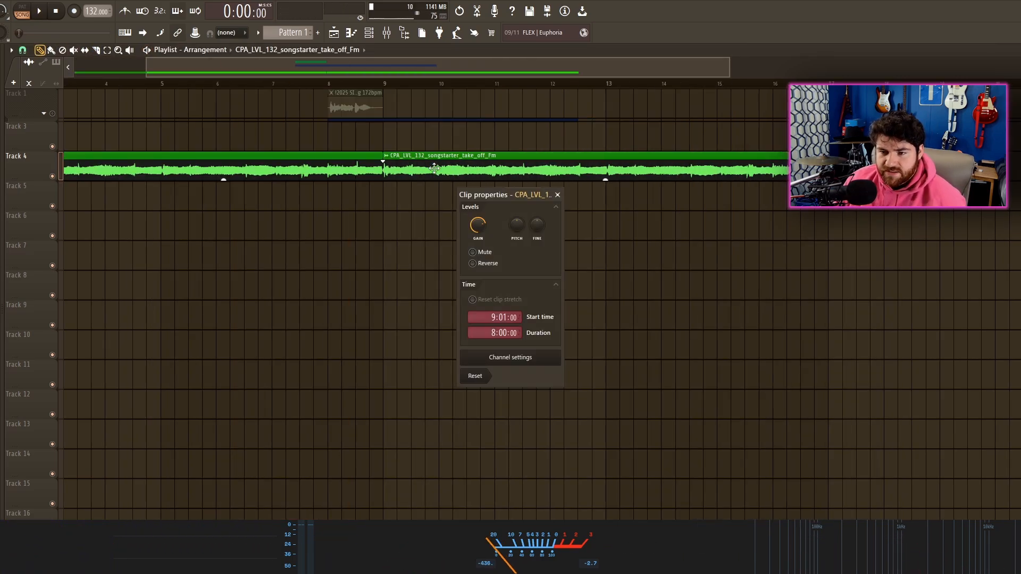
click(473, 264)
click(558, 196)
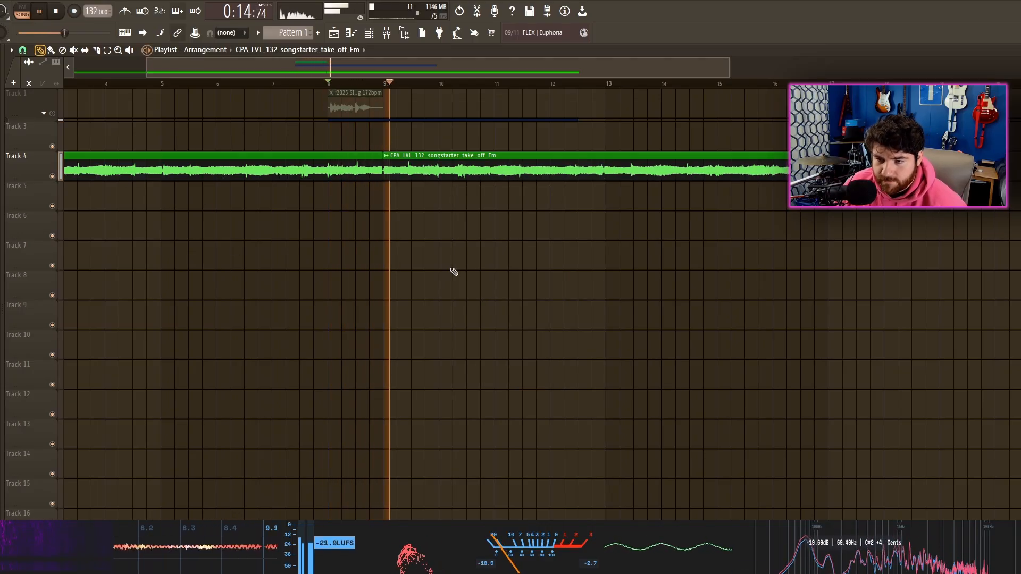
scroll(289, 221, up, 4)
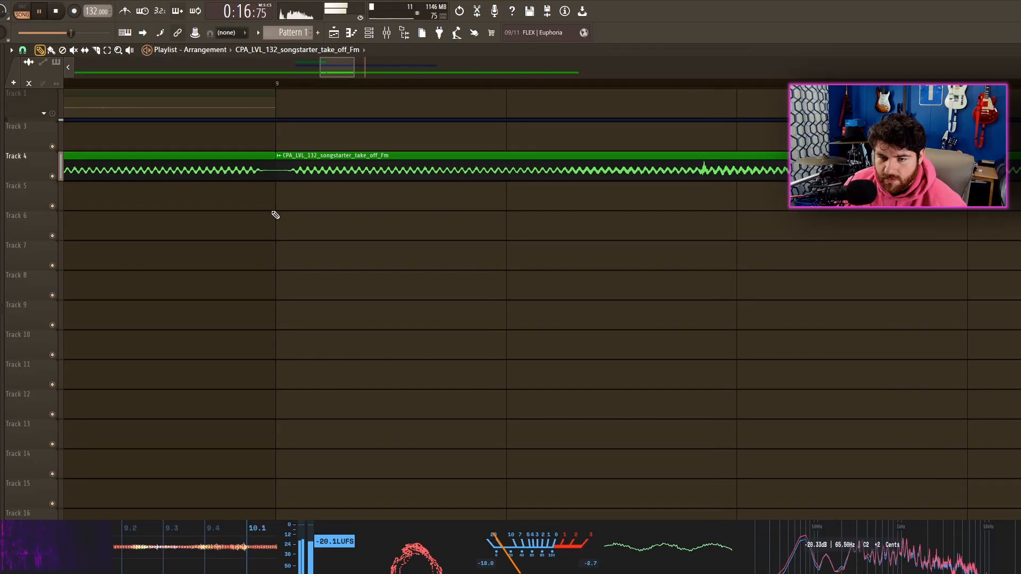
scroll(275, 215, down, 4)
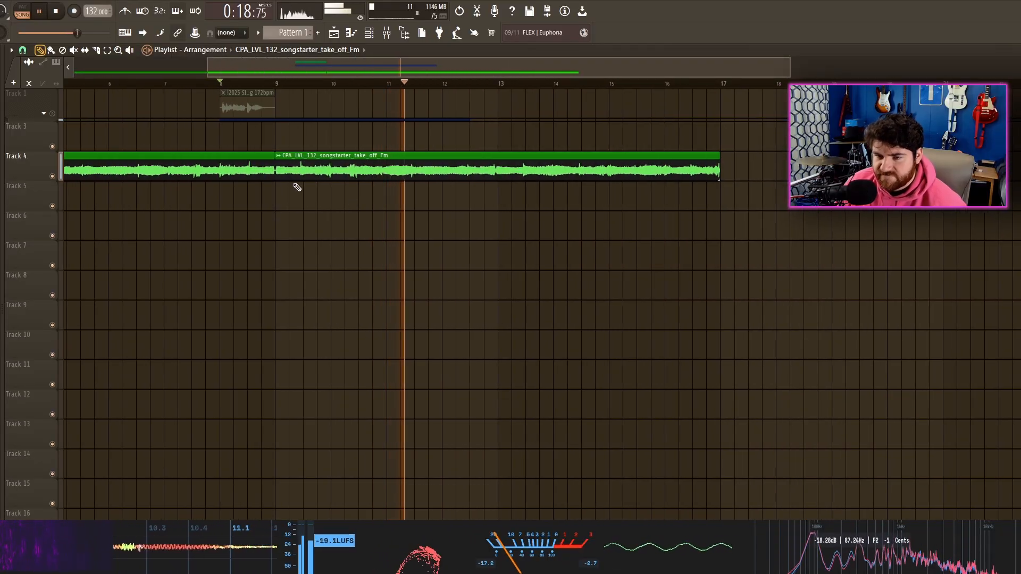
scroll(425, 255, down, 3)
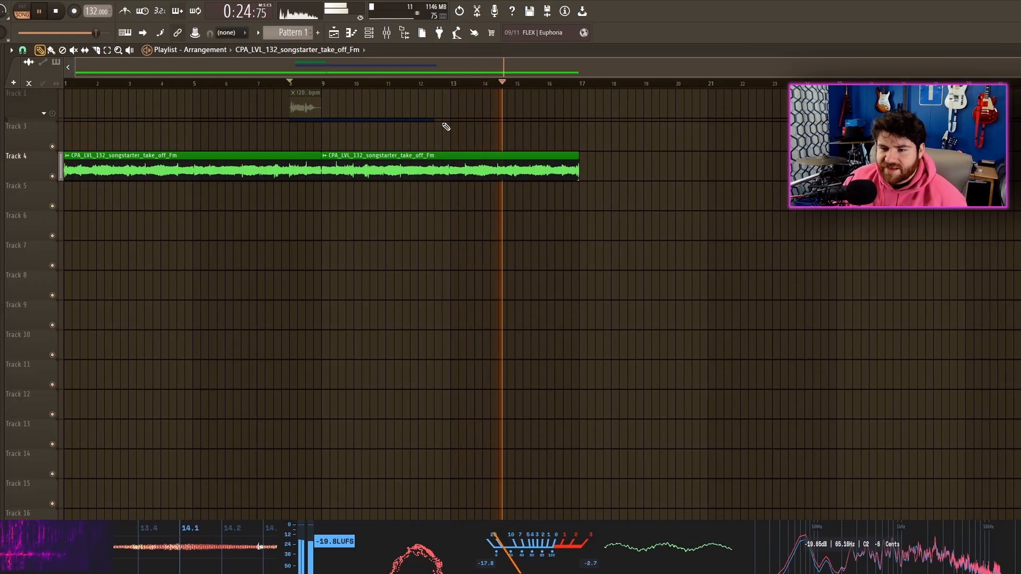
scroll(560, 244, up, 3)
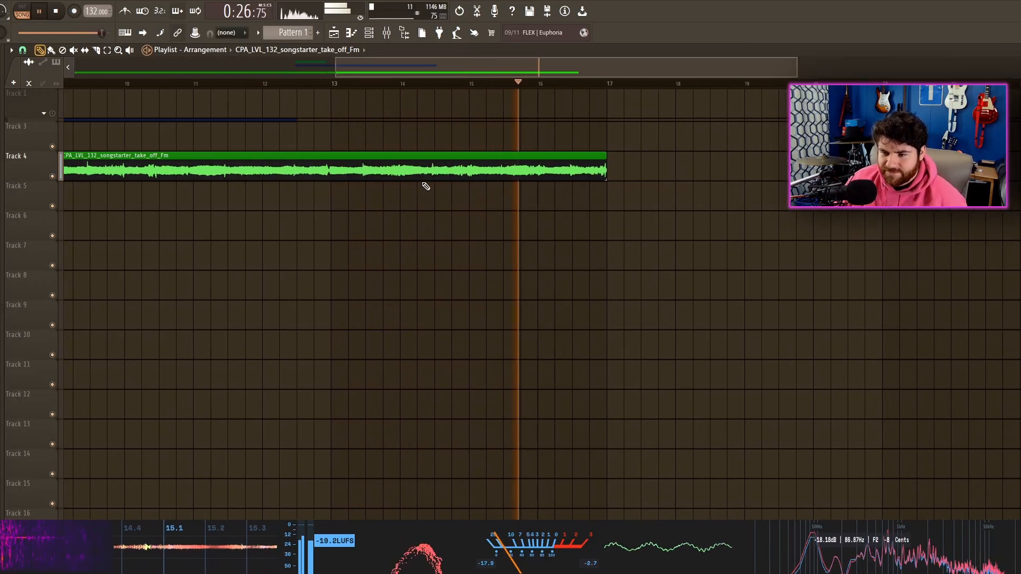
drag(182, 173, 741, 178)
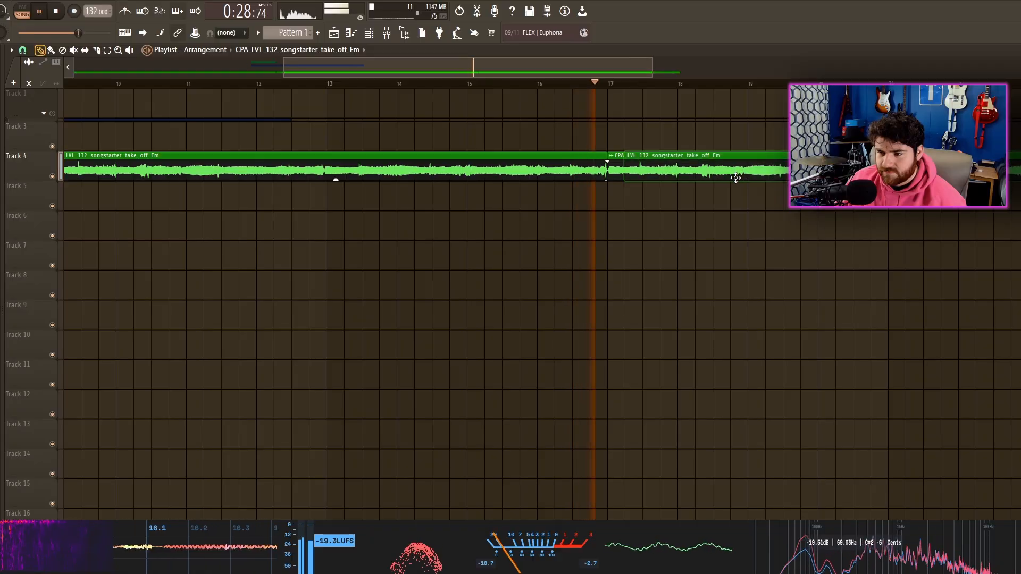
scroll(686, 192, up, 8)
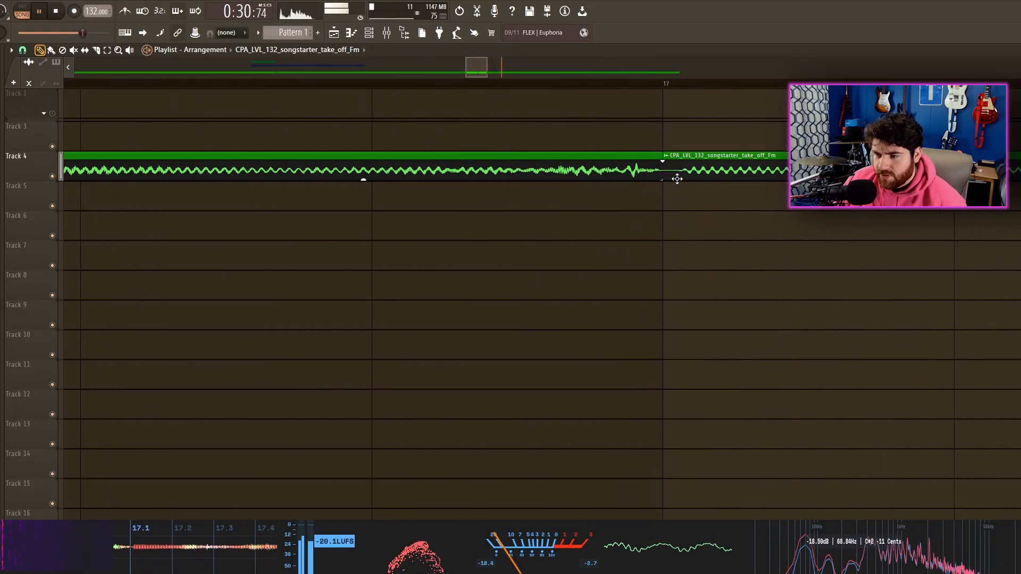
key(space)
scroll(424, 292, down, 8)
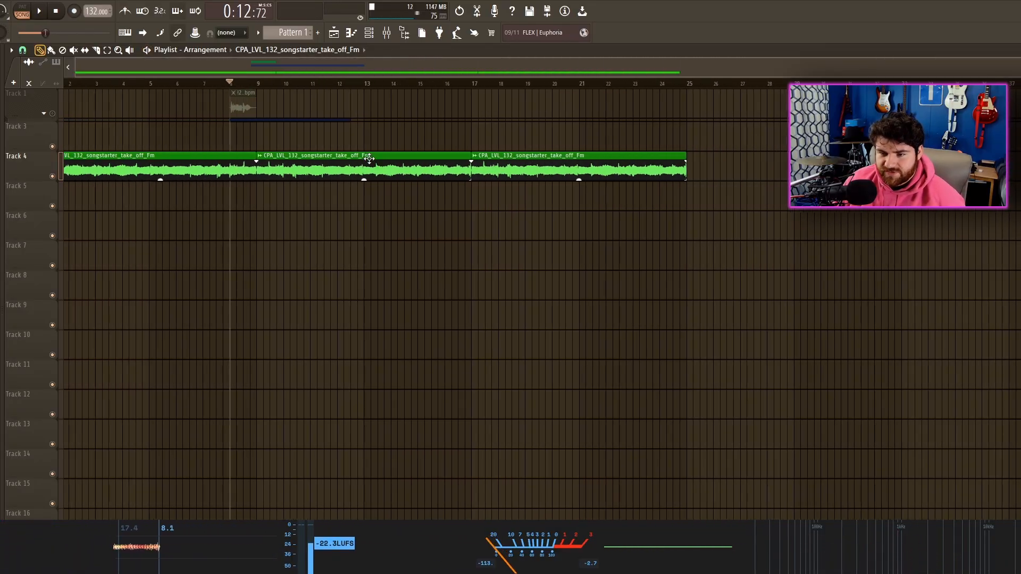
right_click(577, 177)
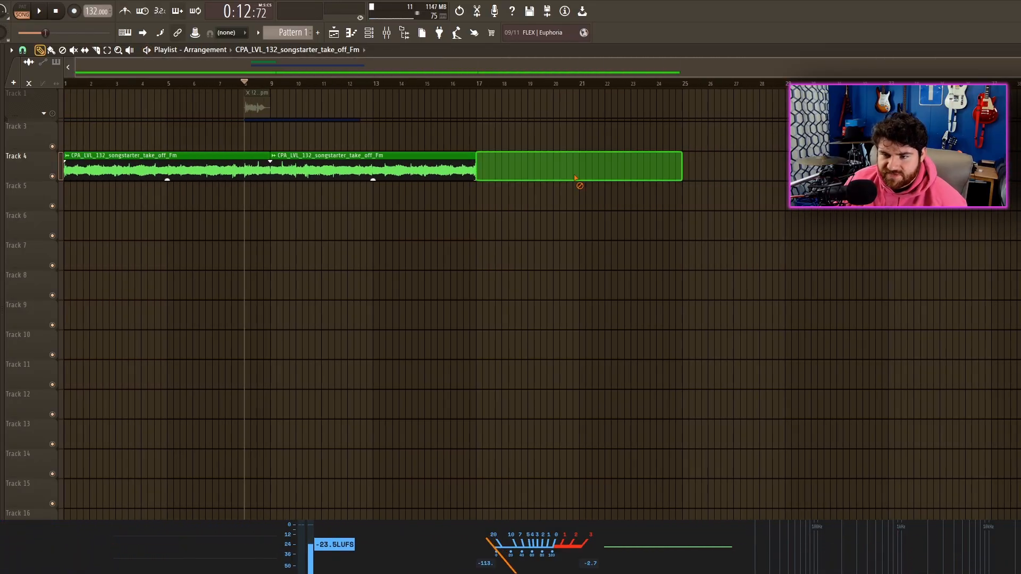
key(space)
scroll(244, 172, up, 6)
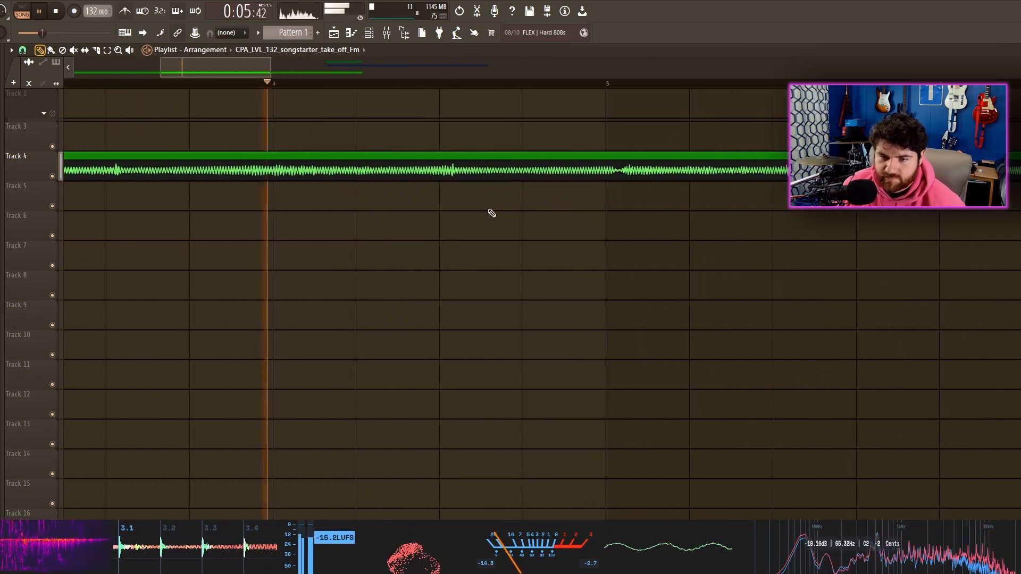
key(space)
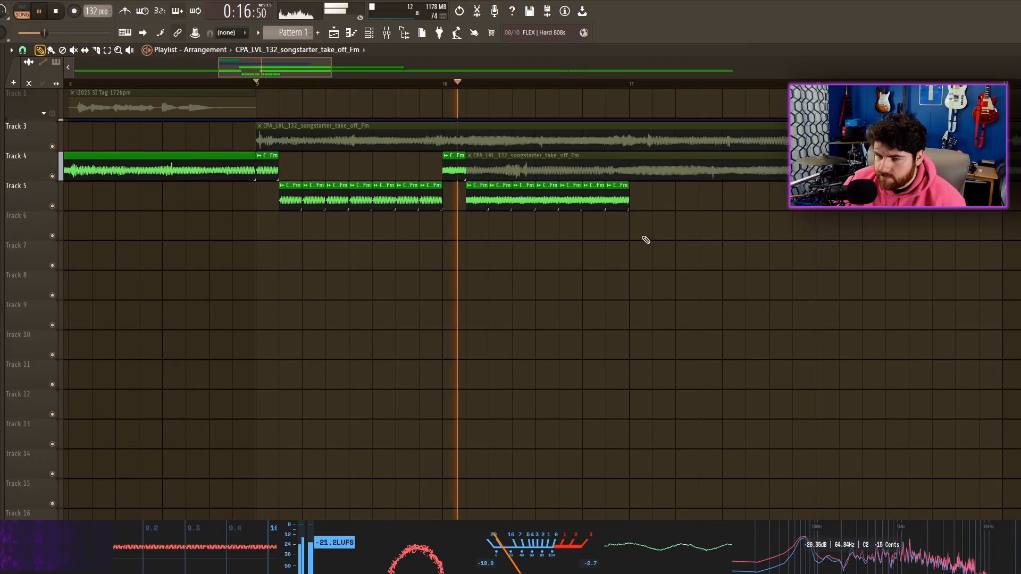
Slice the muted Track 4 clip at bar 11, unmute the part after the cut, and play from bar 11.
key(c)
drag(441, 176, 451, 195)
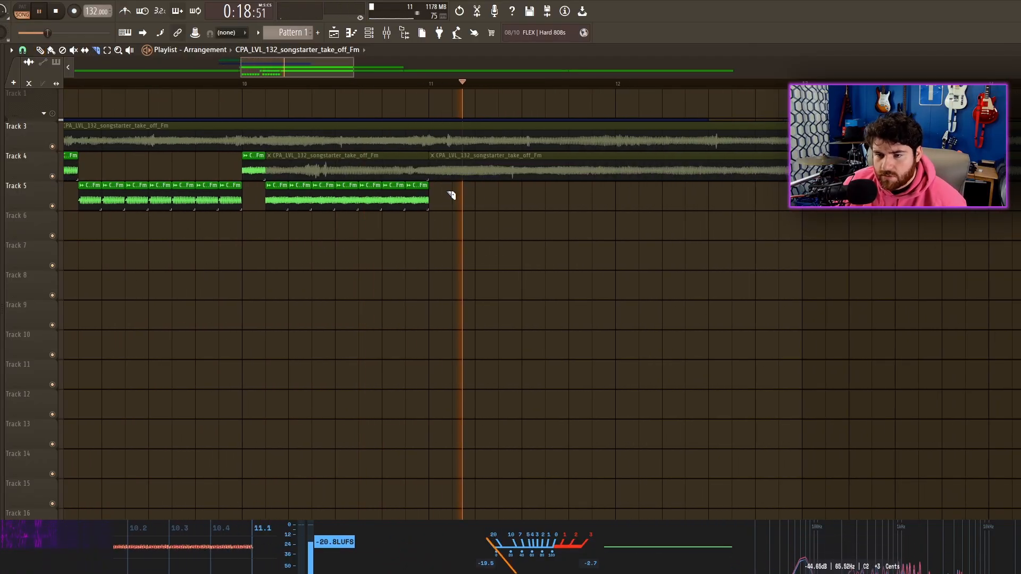
key(t)
click(450, 168)
click(436, 85)
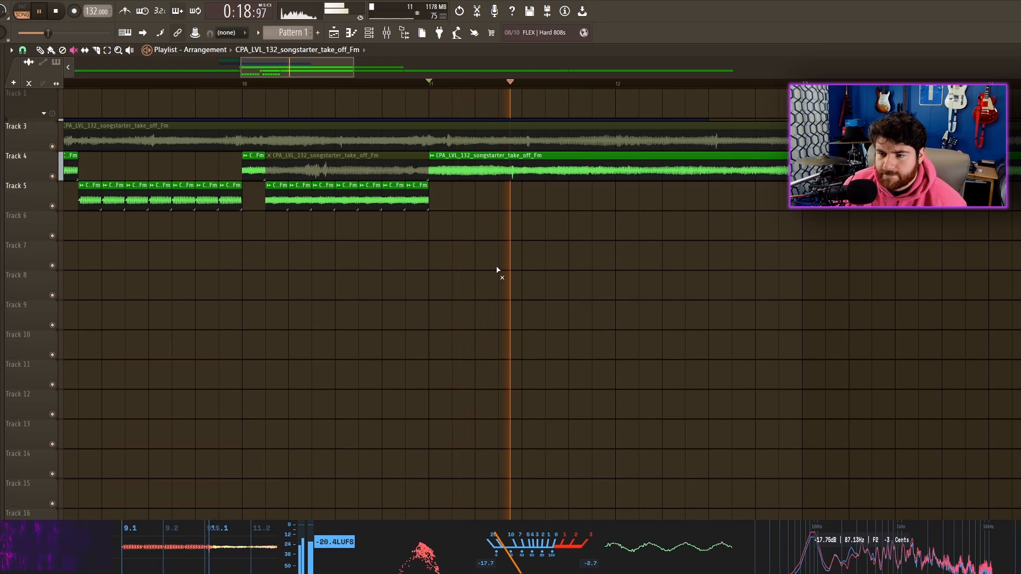
Slice the Track 4 clip at bar 13 and half a beat after it, and mute the piece that follows.
scroll(500, 273, down, 2)
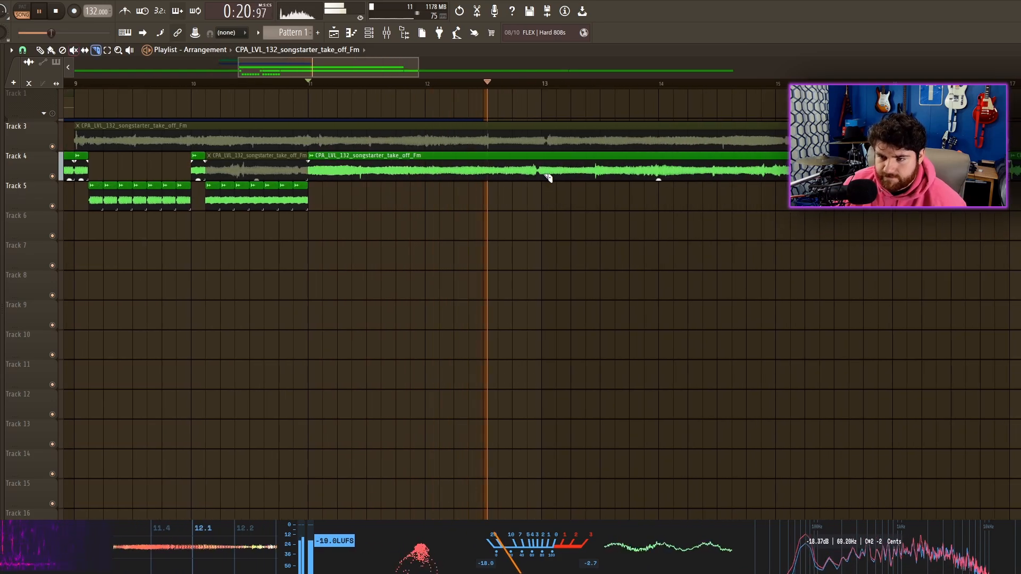
key(space)
key(p)
scroll(558, 199, up, 3)
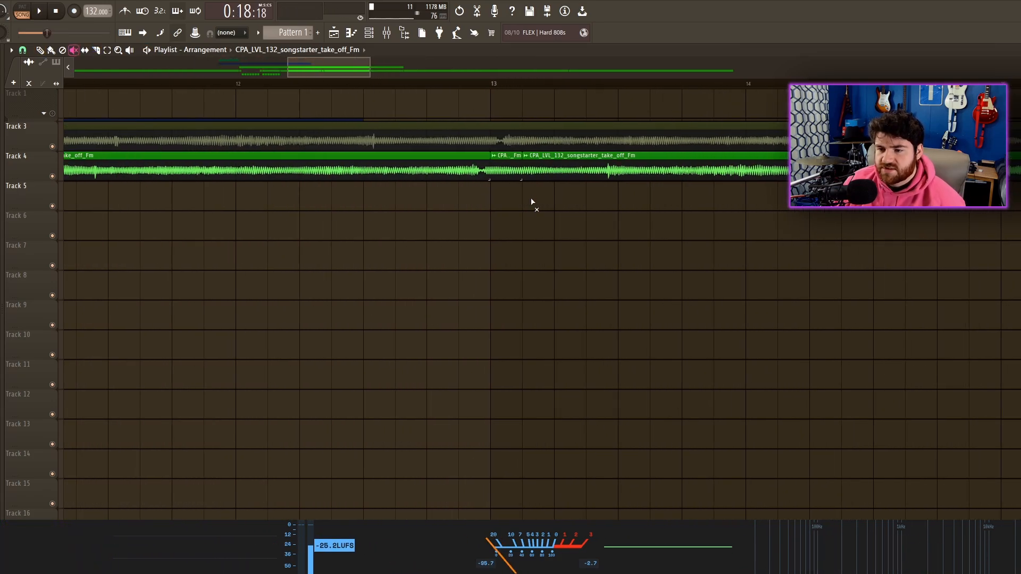
key(p)
mouse_move(533, 200)
mouse_down()
mouse_move(671, 203)
mouse_move(451, 173)
mouse_up()
key(space)
scroll(452, 173, down, 2)
key(t)
click(452, 169)
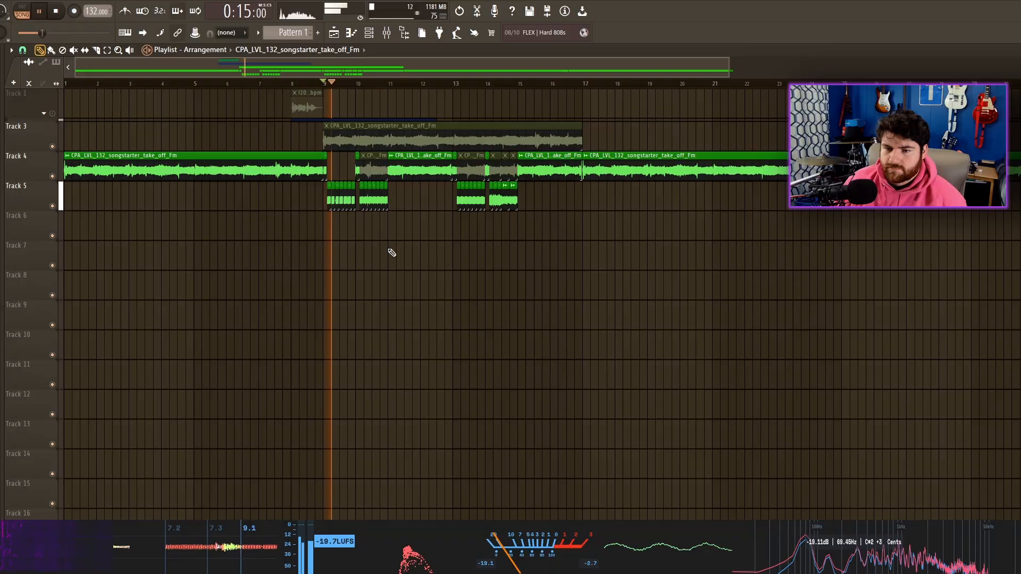
Play back the chopped stutter sections on Tracks 4 and 5 and examine how they lead into the clip at bar 17.
scroll(392, 252, up, 2)
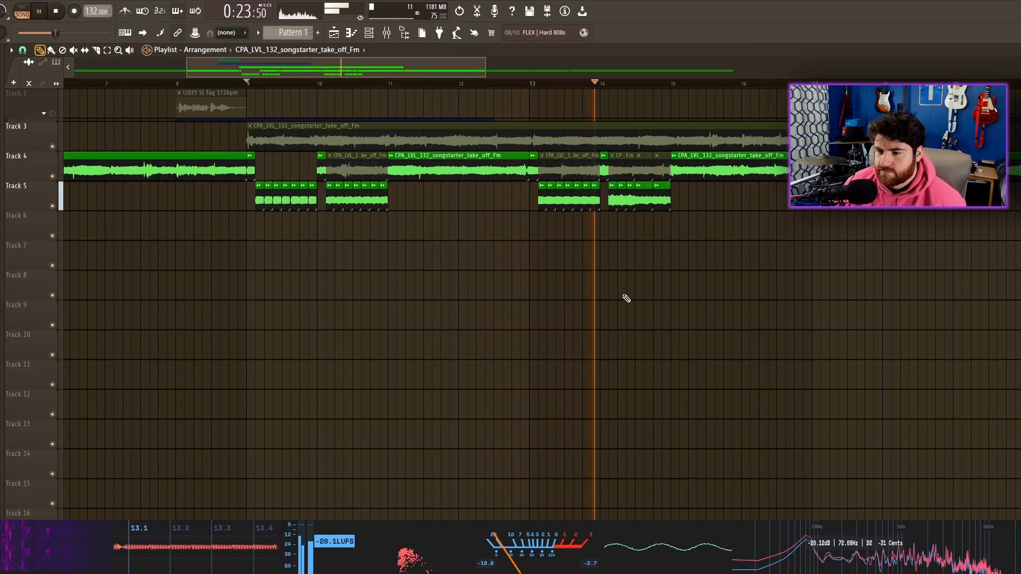
drag(664, 291, 456, 276)
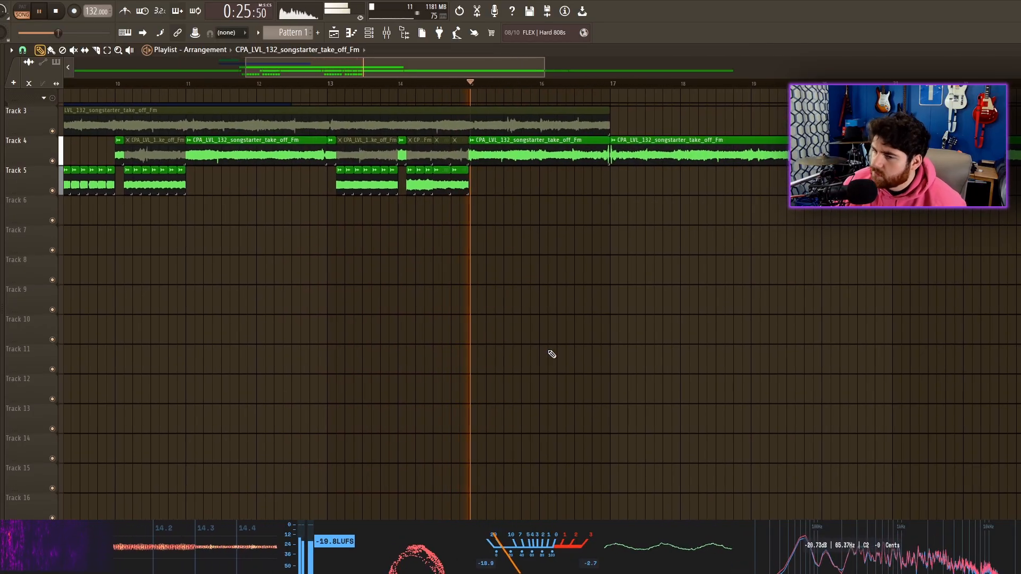
scroll(544, 342, down, 4)
drag(604, 265, 638, 312)
scroll(595, 330, up, 4)
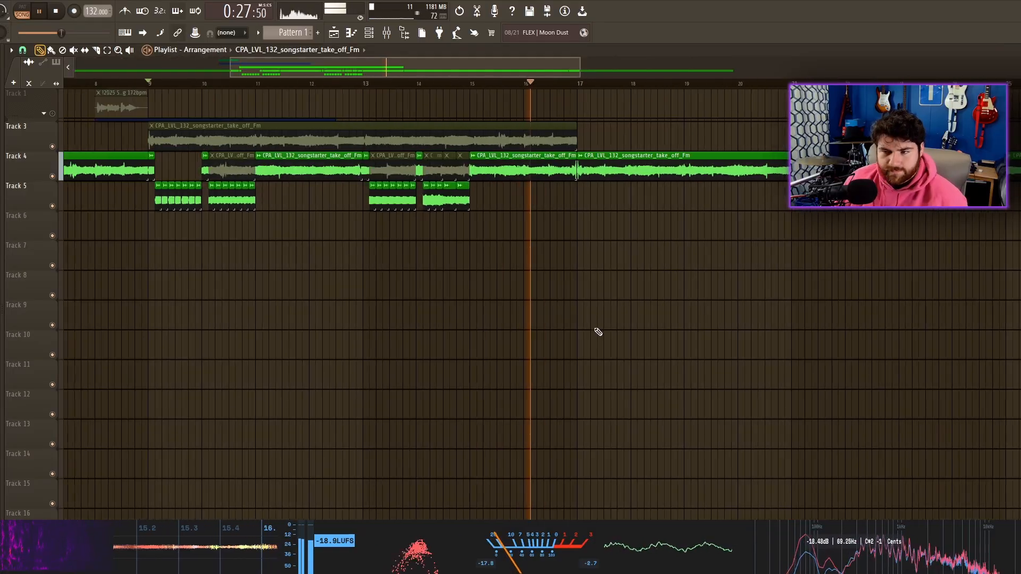
scroll(650, 282, down, 3)
scroll(680, 294, down, 1)
key(space)
Move the playback start to bar 25 and listen to the Track 4 loop clip there.
drag(506, 183, 426, 257)
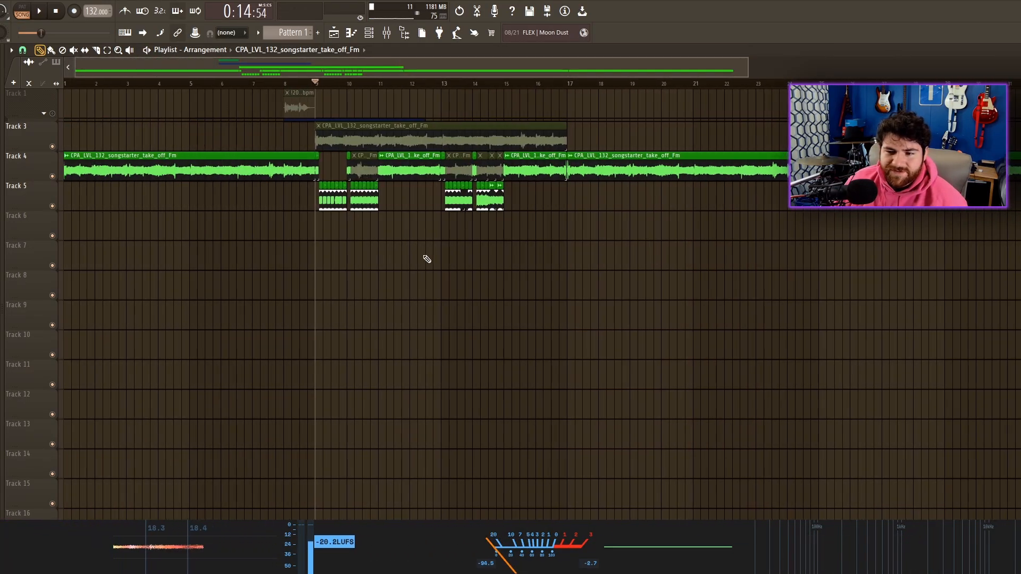
scroll(447, 261, down, 2)
drag(511, 173, 363, 168)
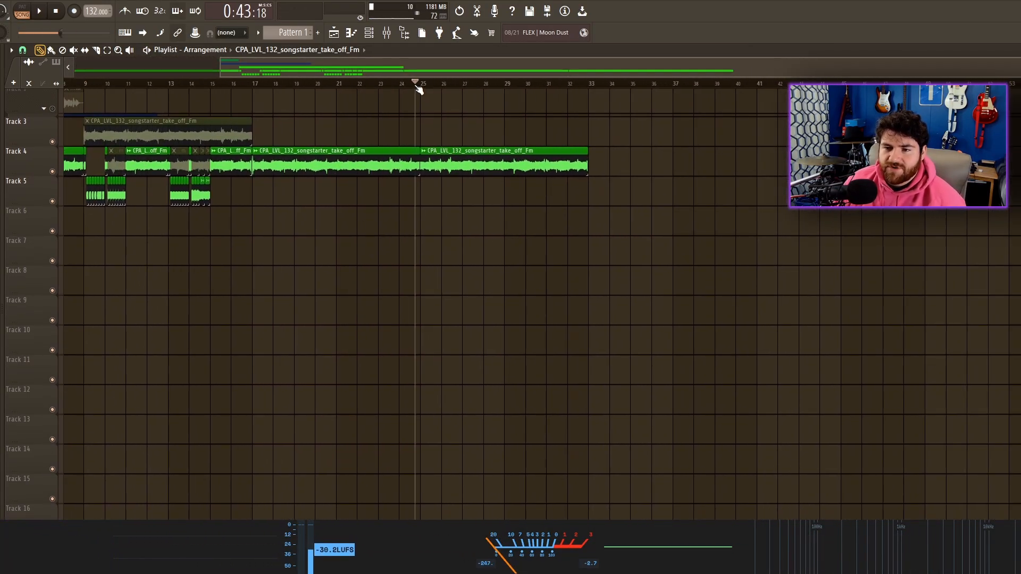
scroll(364, 150, up, 4)
drag(557, 207, 319, 204)
key(F9)
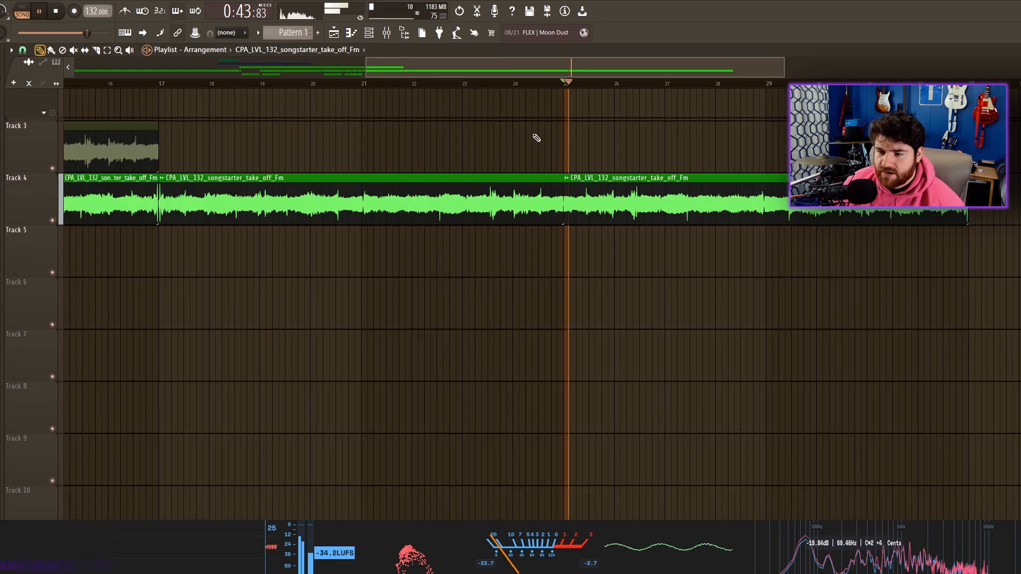
scroll(606, 234, up, 2)
key(space)
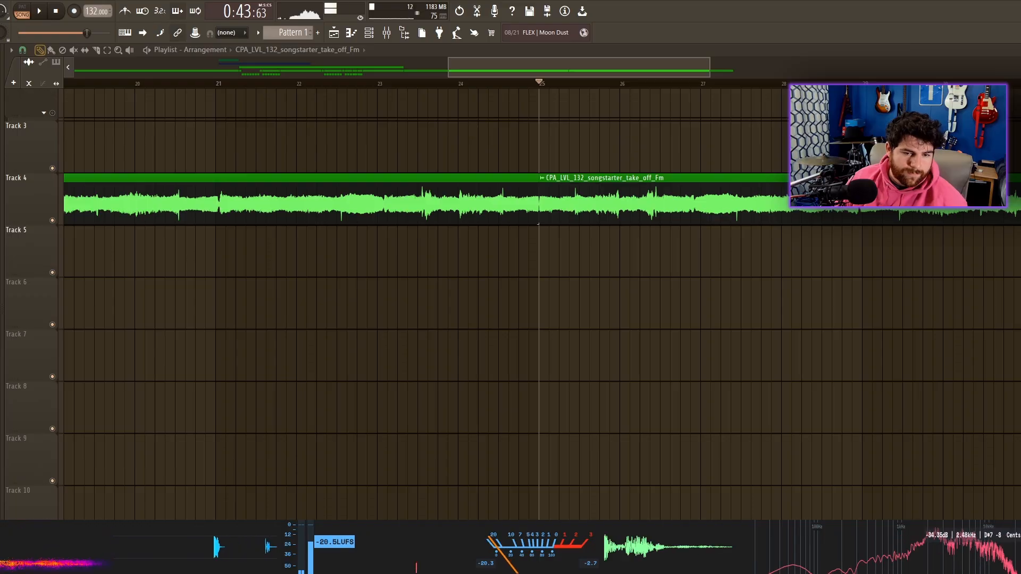
key(space)
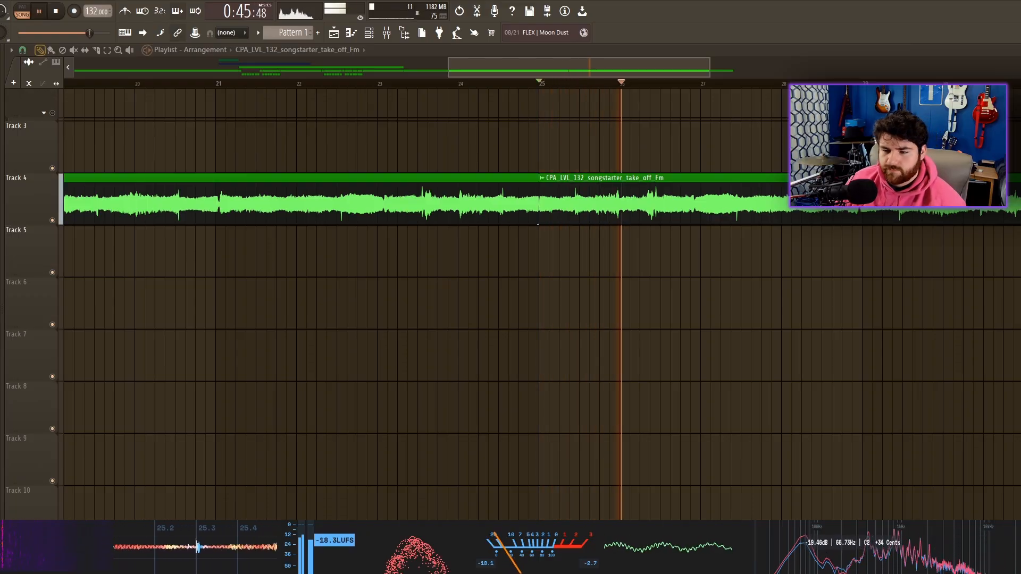
key(space)
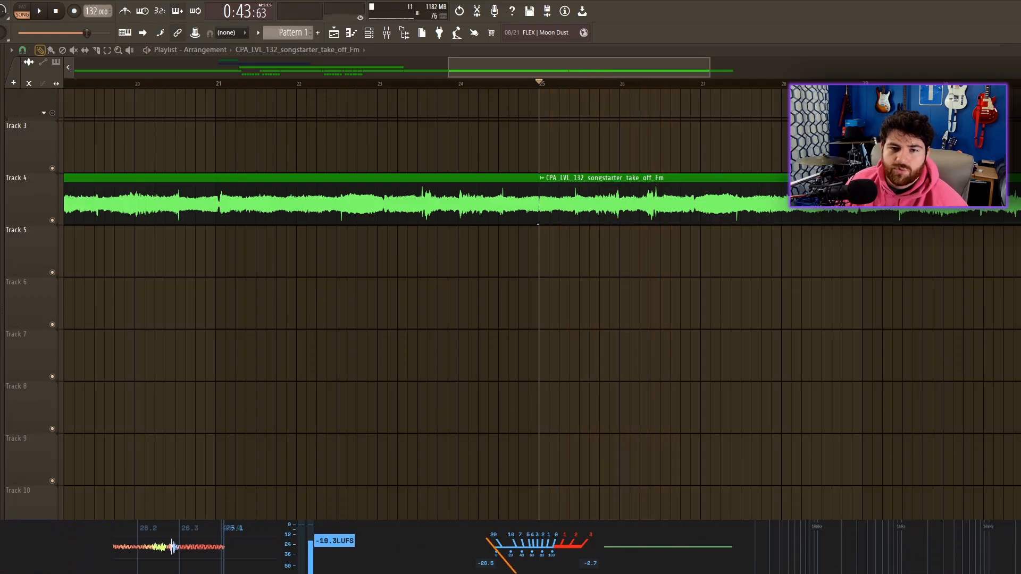
Place the clap 8 sample on Track 5 at beats 2 and 4 of bars 25 through 28.
scroll(490, 257, up, 2)
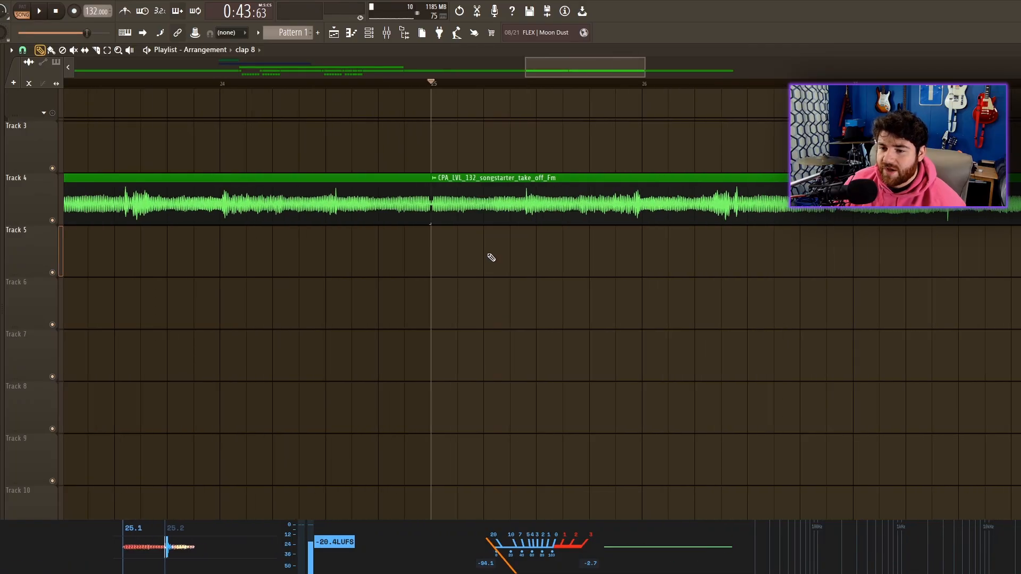
click(487, 254)
scroll(372, 292, down, 3)
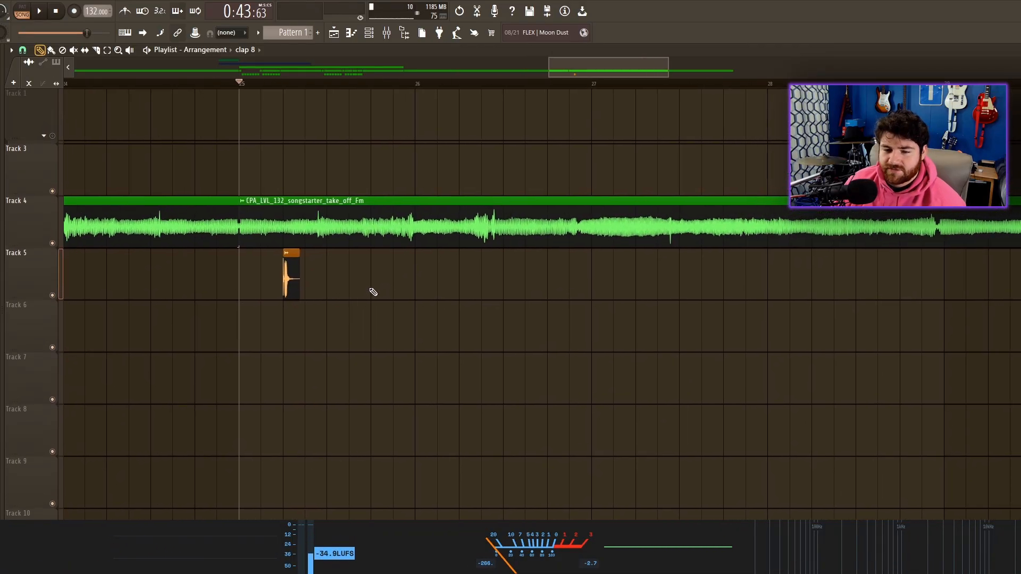
key(space)
click(375, 268)
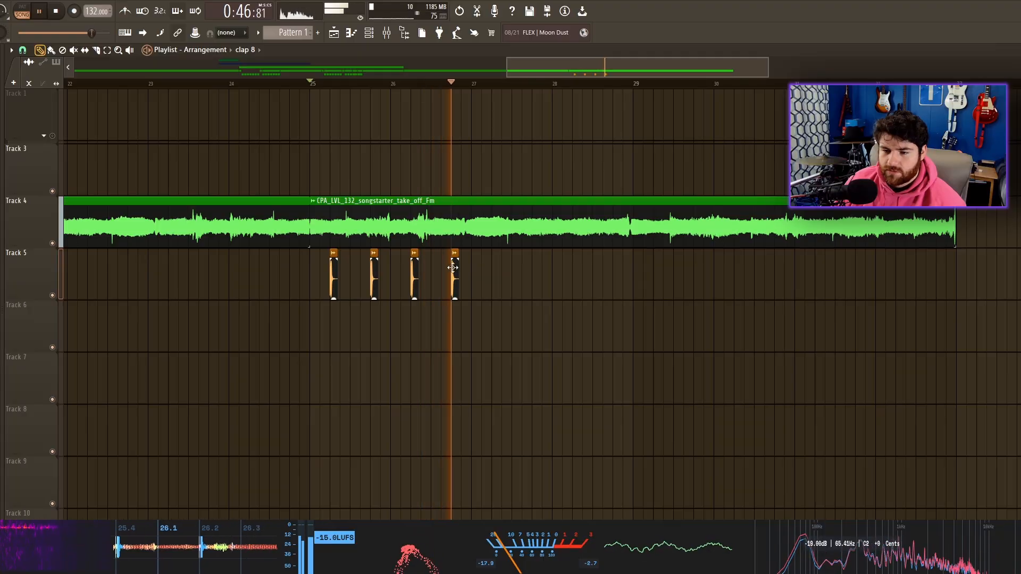
click(494, 268)
click(535, 268)
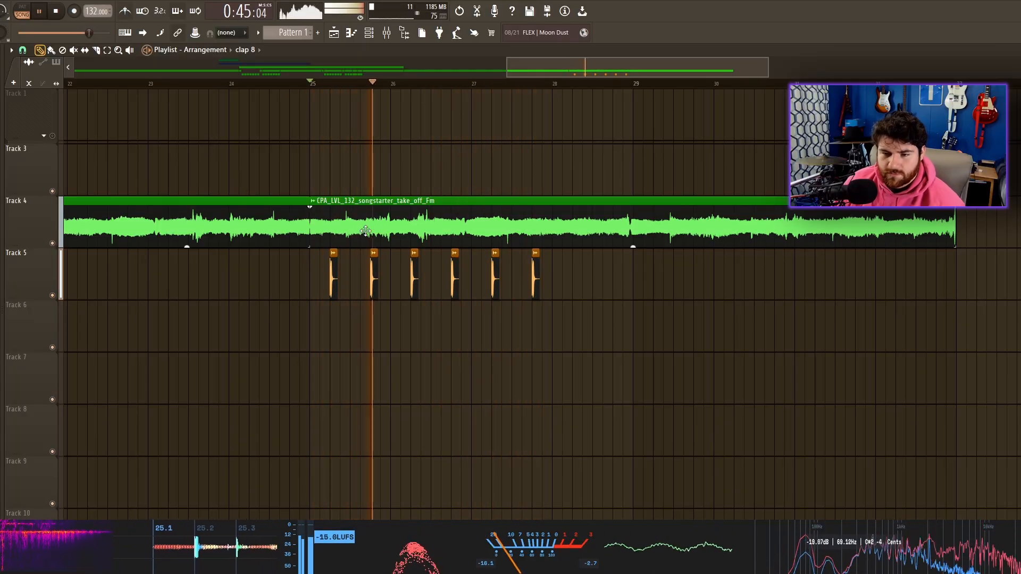
scroll(553, 254, up, 3)
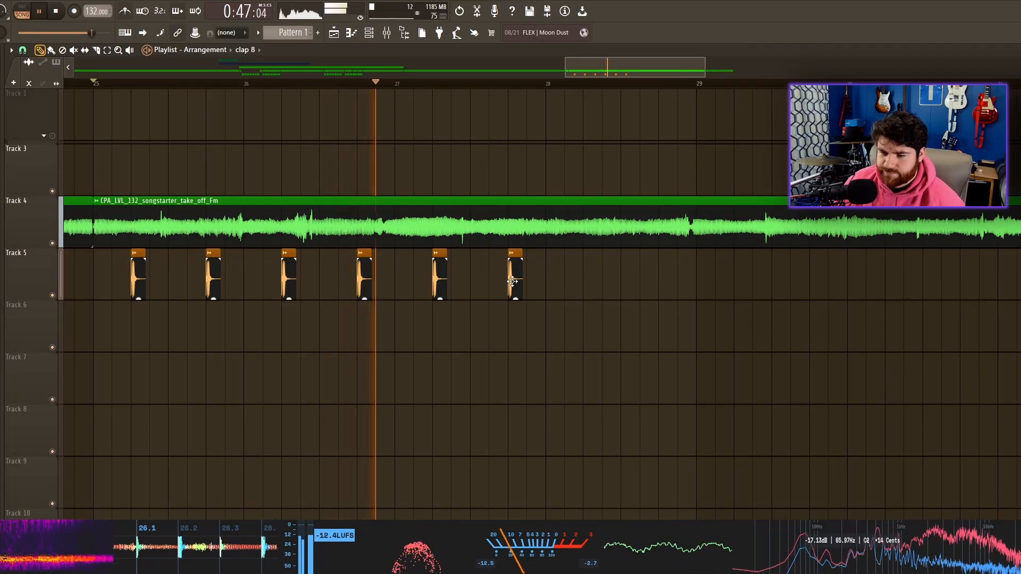
click(481, 274)
click(554, 274)
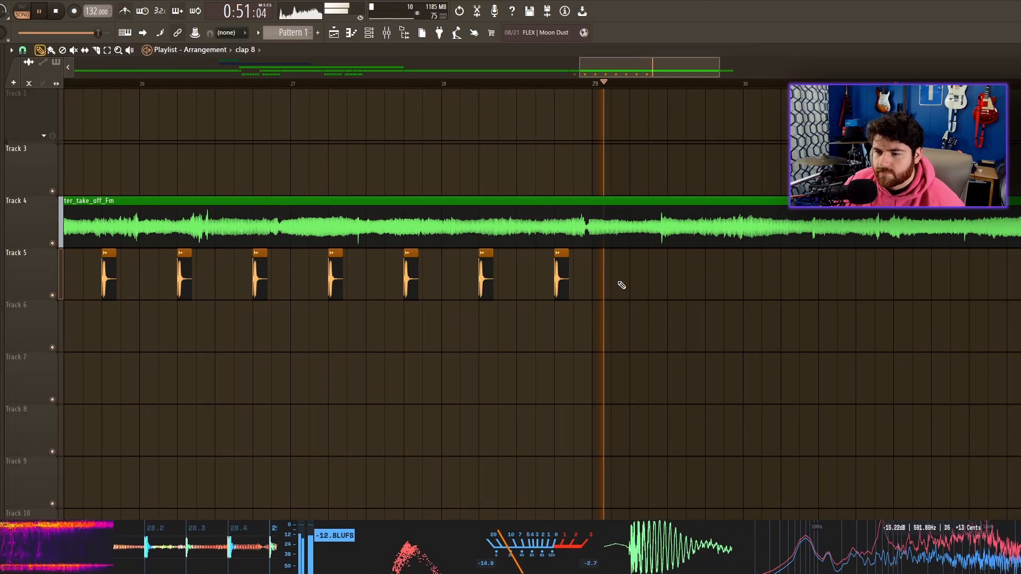
Duplicate the eight claps in bars 25 through 28 on Track 5 to beats 2 and 4 of bars 29 through 32.
scroll(617, 285, down, 3)
key(space)
scroll(471, 292, down, 4)
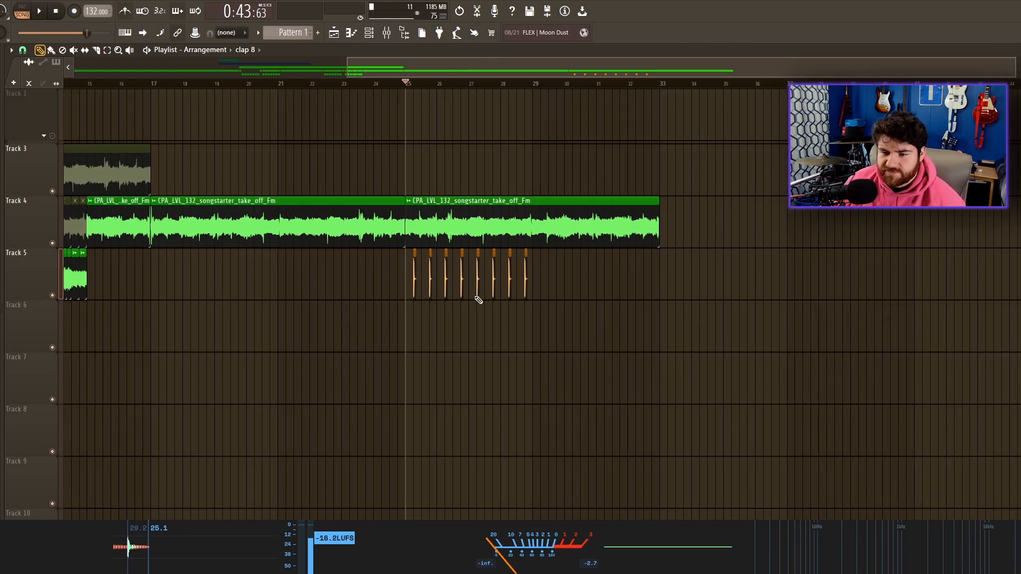
scroll(612, 343, up, 5)
scroll(596, 325, down, 3)
key(space)
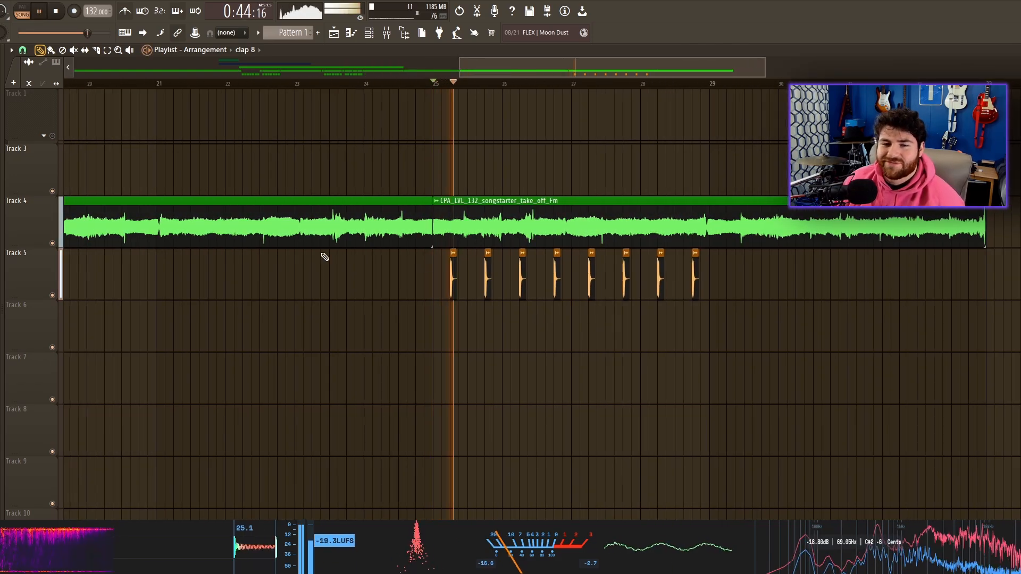
scroll(345, 261, up, 4)
scroll(675, 300, right, 5)
drag(782, 245, 48, 263)
ctrl+click(439, 296)
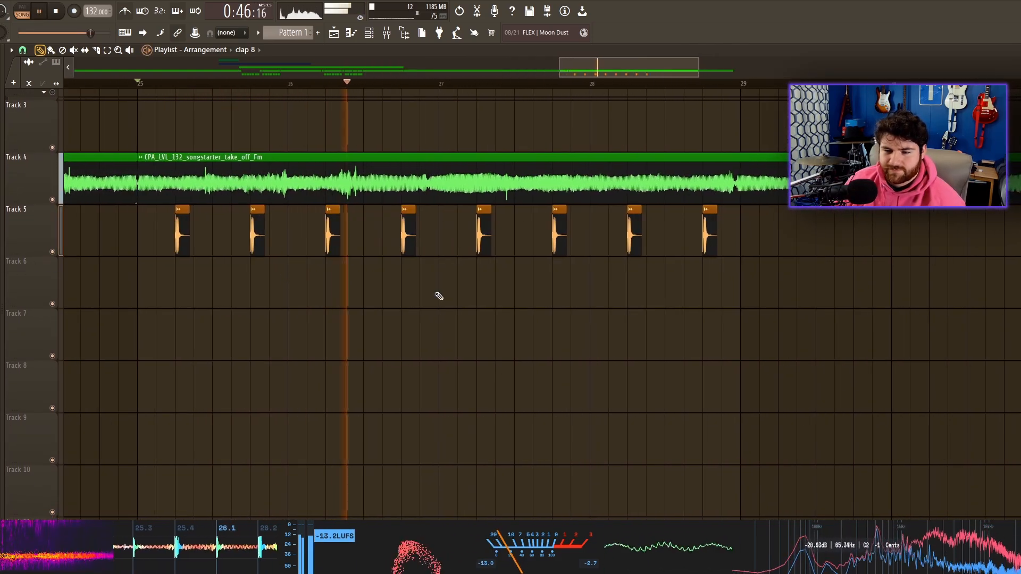
drag(848, 290, 77, 232)
drag(184, 235, 823, 238)
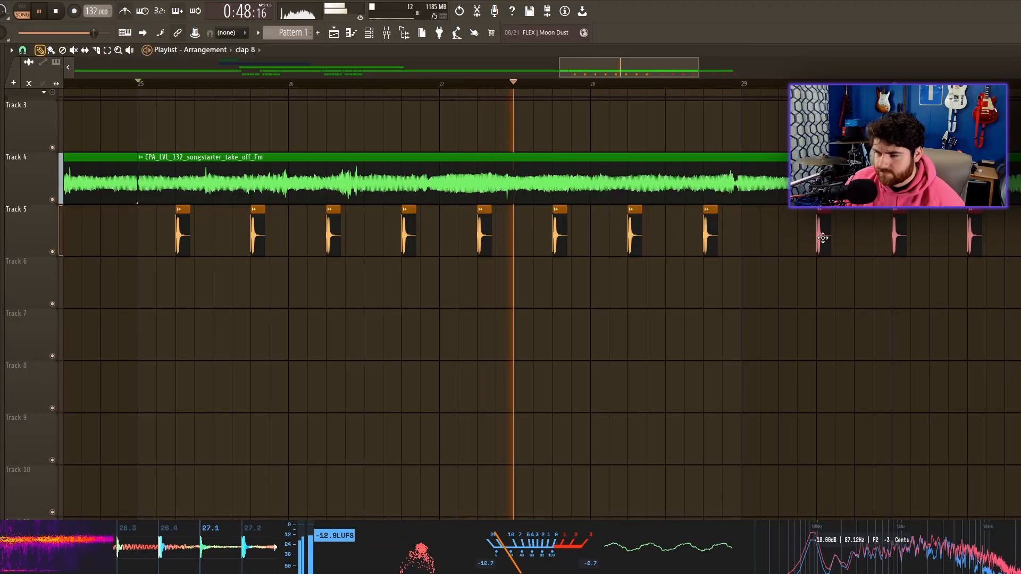
scroll(868, 277, right, 5)
drag(604, 235, 562, 235)
scroll(632, 323, down, 5)
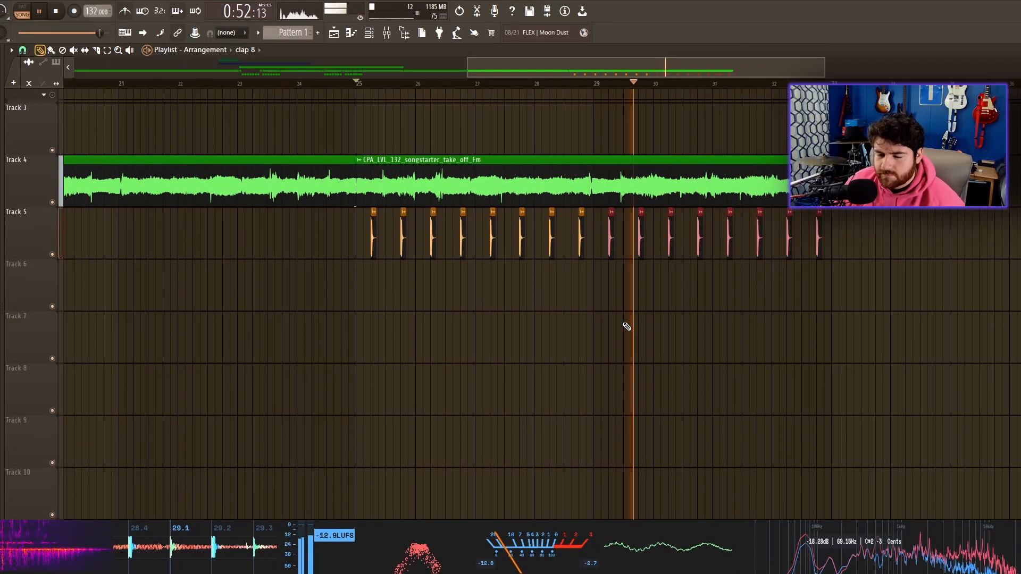
ctrl+click(633, 324)
Route the clap 8 sample to mixer track 4 and close its sample settings and the mixer.
scroll(585, 304, right, 4)
scroll(462, 292, down, 4)
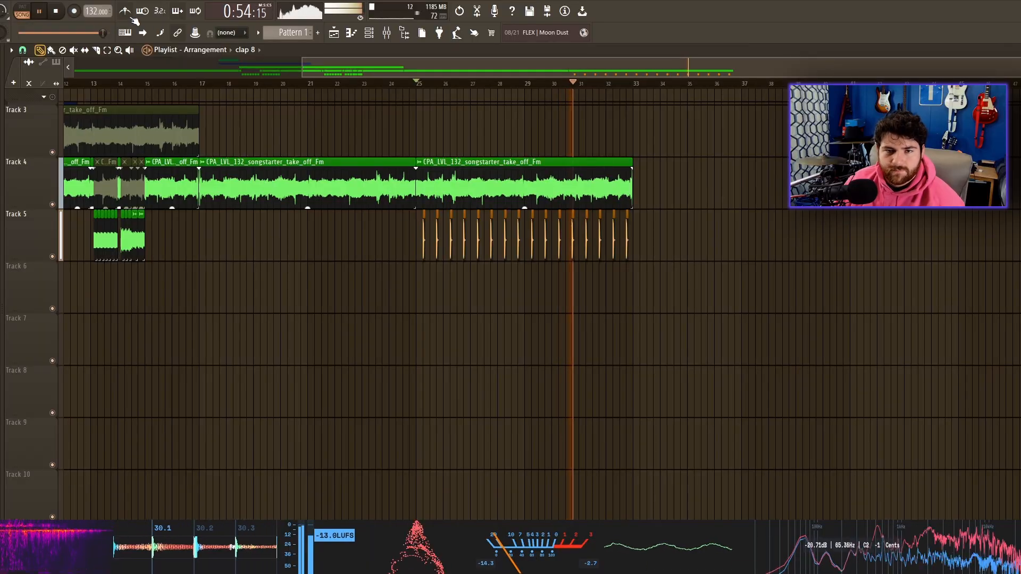
scroll(565, 312, up, 8)
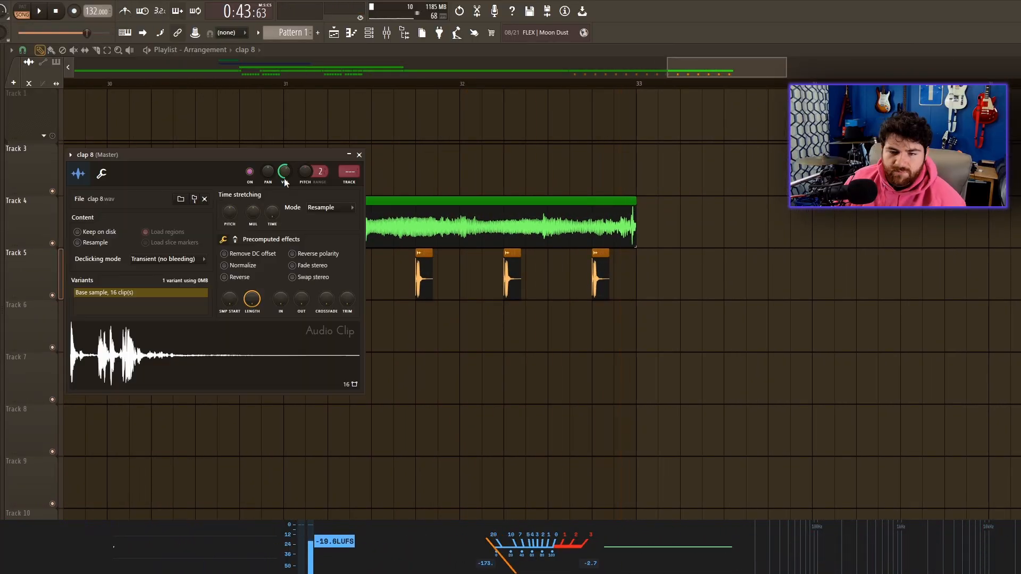
click(351, 183)
click(358, 156)
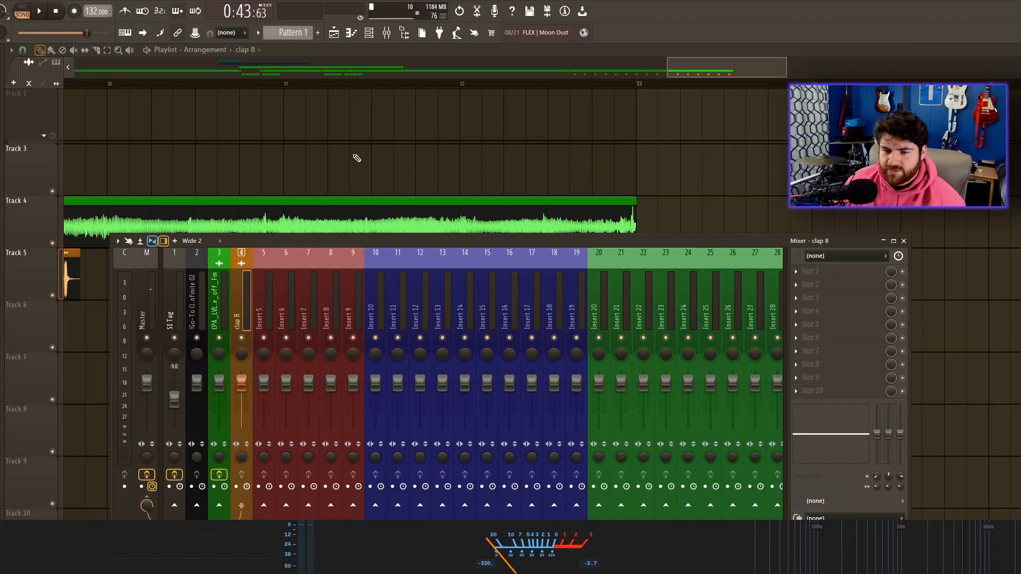
key(F9)
Play back the Track 4 loop with the claps from bar 25 and again from bar 29.
scroll(453, 242, left, 5)
scroll(453, 242, down, 3)
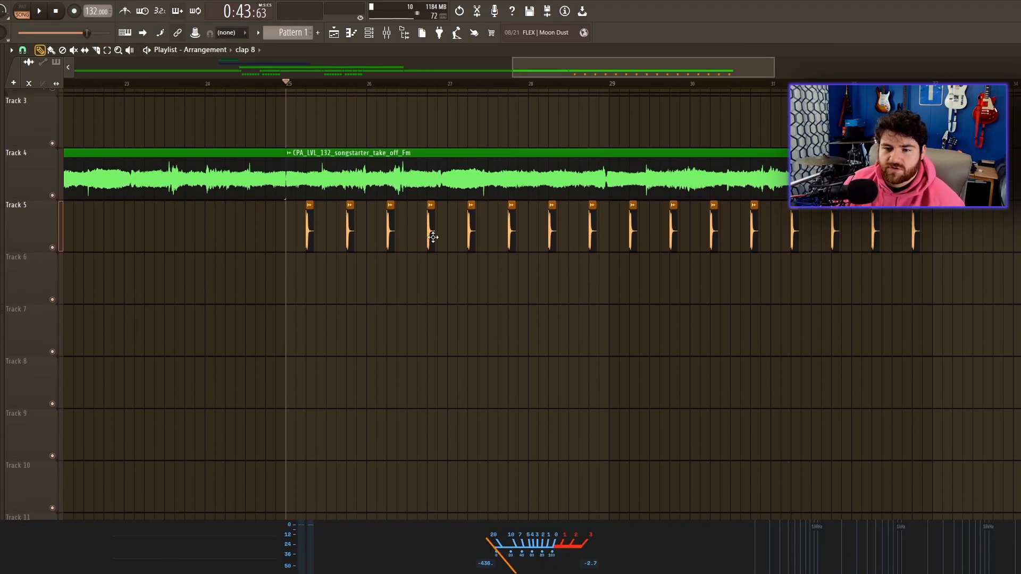
key(space)
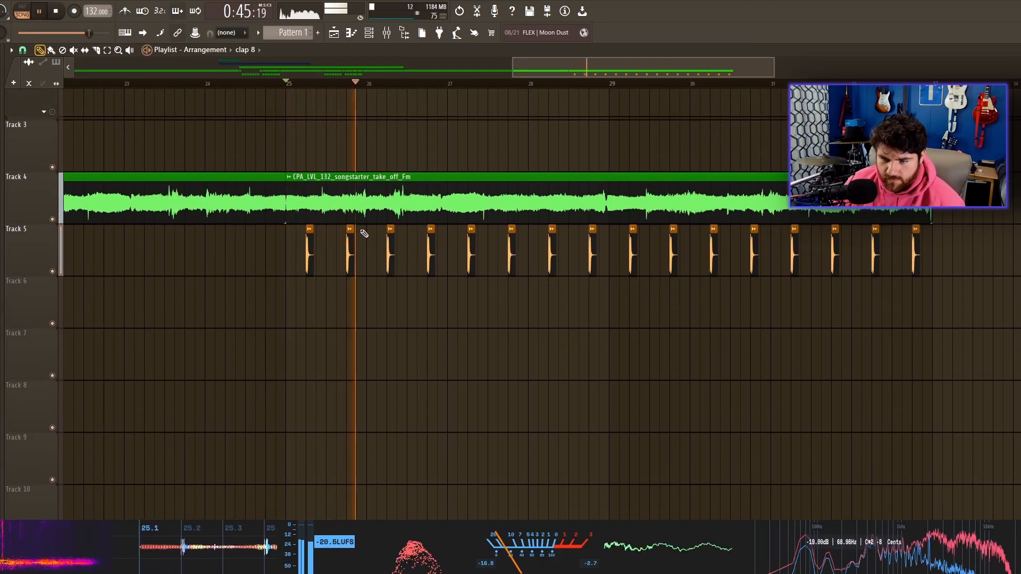
scroll(364, 234, down, 2)
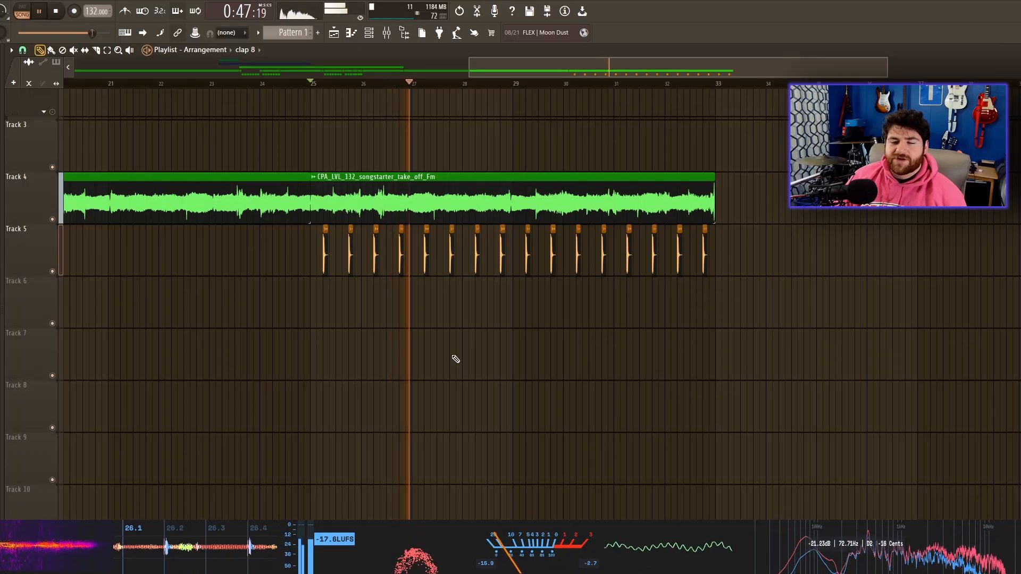
key(space)
drag(565, 372, 426, 396)
key(space)
scroll(457, 333, up, 2)
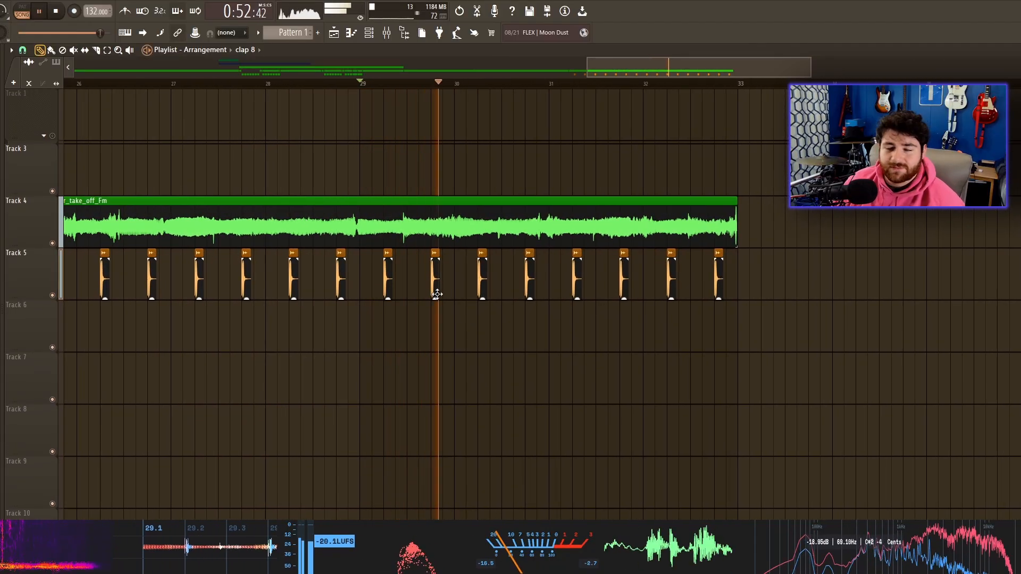
scroll(437, 294, down, 1)
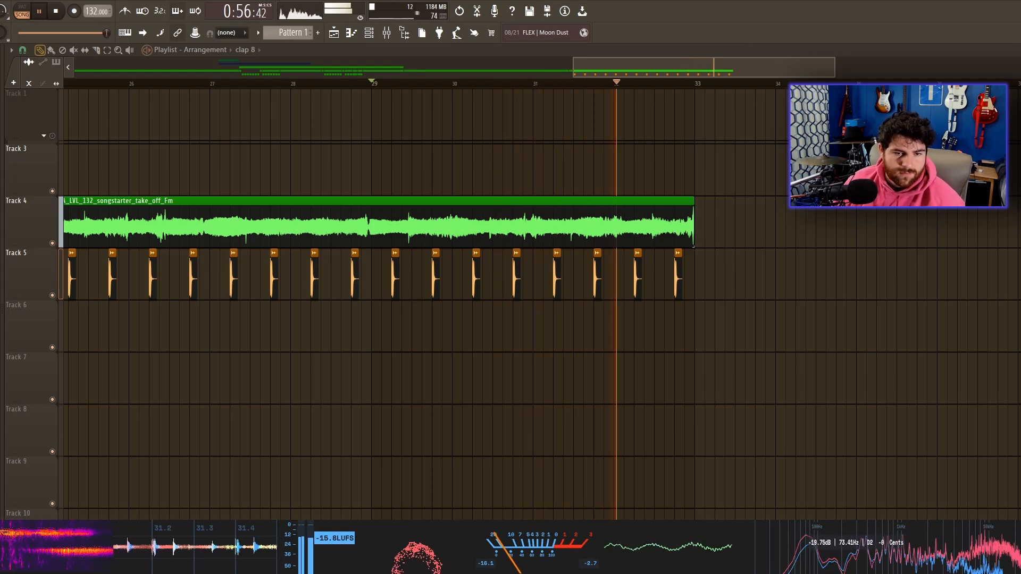
key(space)
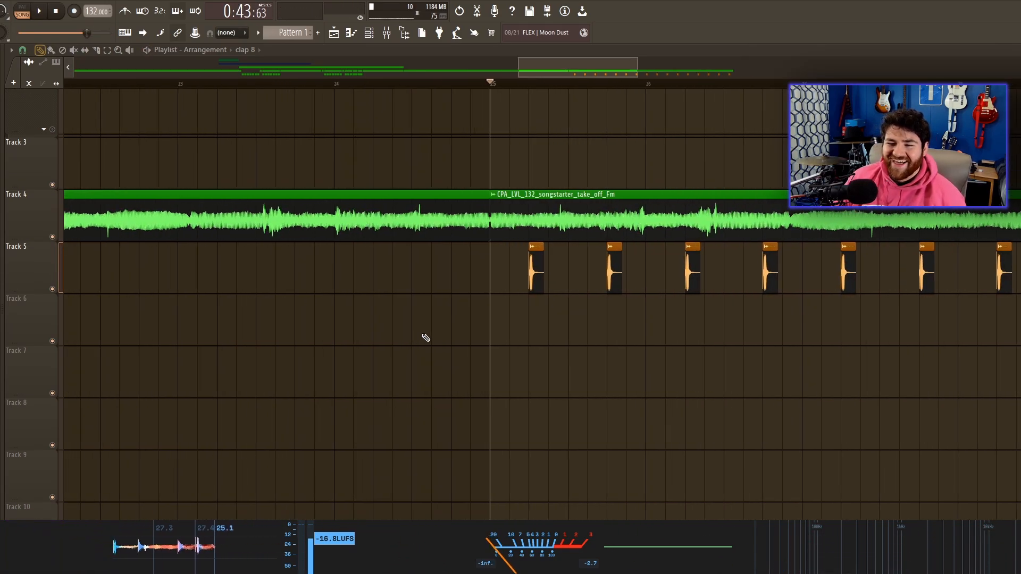
Place the City is Mine Hat sample on Track 6 on the off-beats of the first three beats of bar 25.
scroll(426, 337, up, 5)
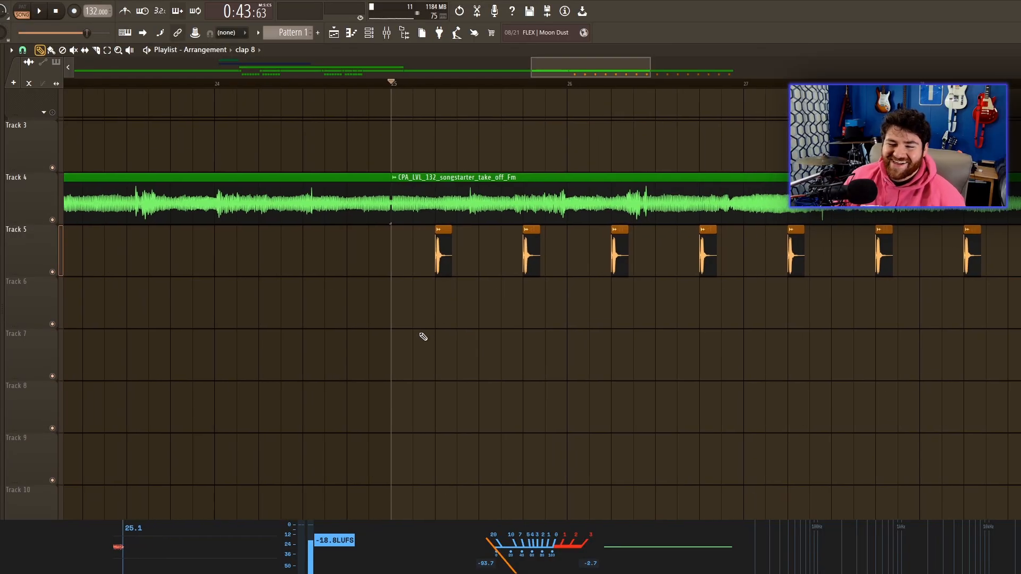
drag(42, 235, 415, 297)
scroll(467, 287, up, 4)
key(space)
scroll(470, 285, down, 1)
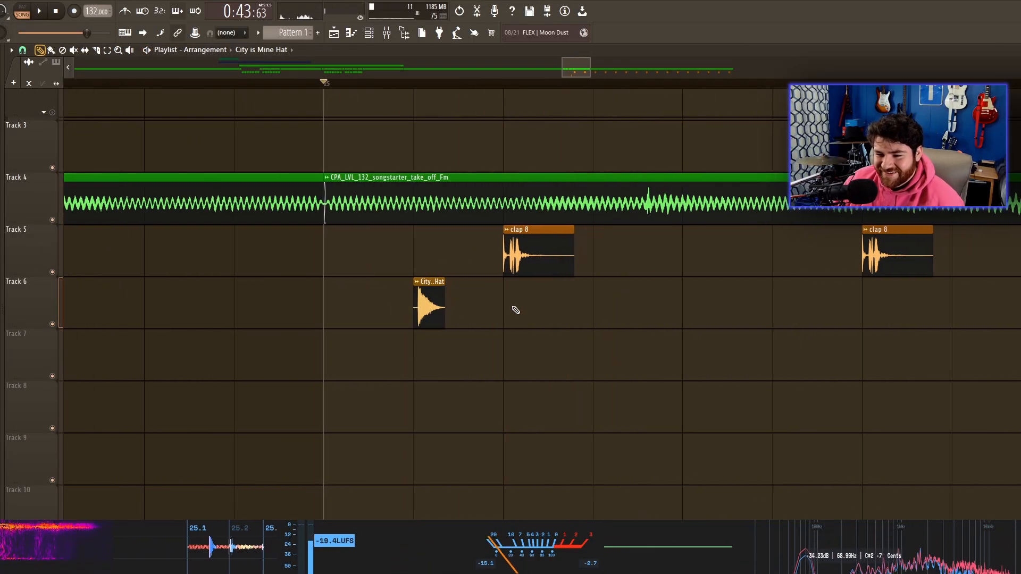
click(598, 311)
click(774, 319)
key(space)
drag(771, 324, 548, 347)
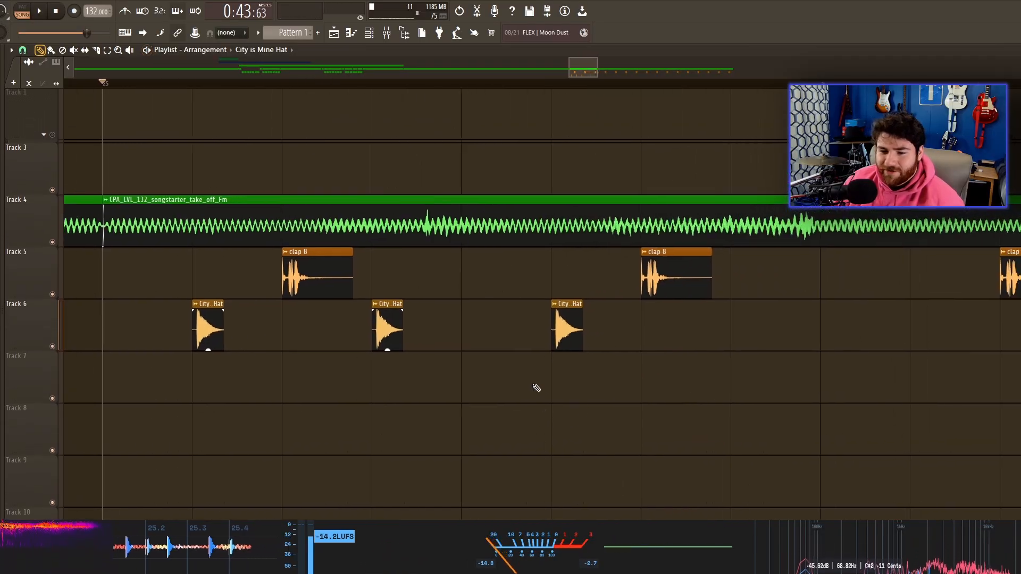
Try trimming the silence at the start of the City is Mine Hat sample and compare the timing by ear.
scroll(207, 340, up, 4)
scroll(175, 340, down, 6)
scroll(258, 348, down, 1)
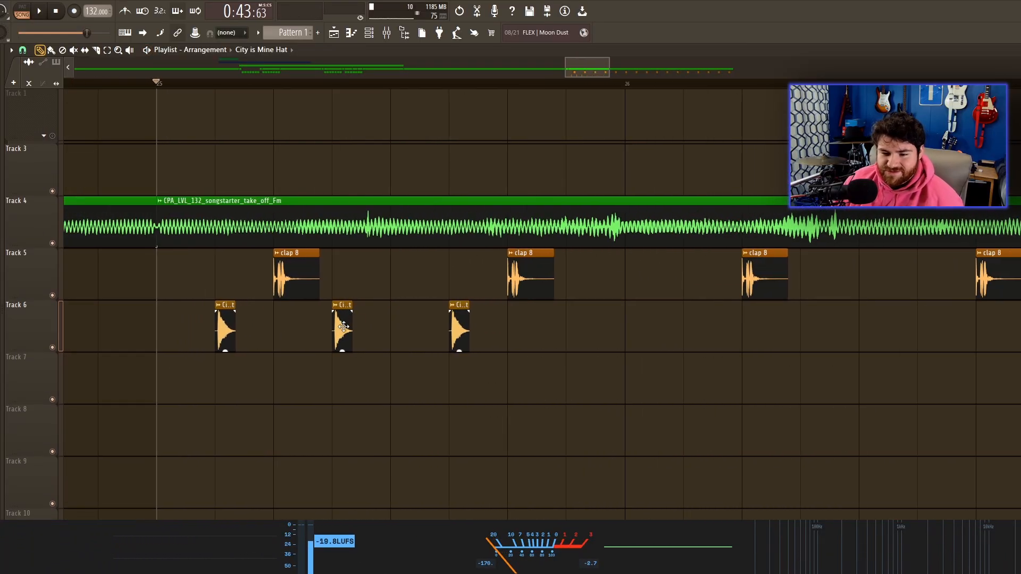
double_click(352, 328)
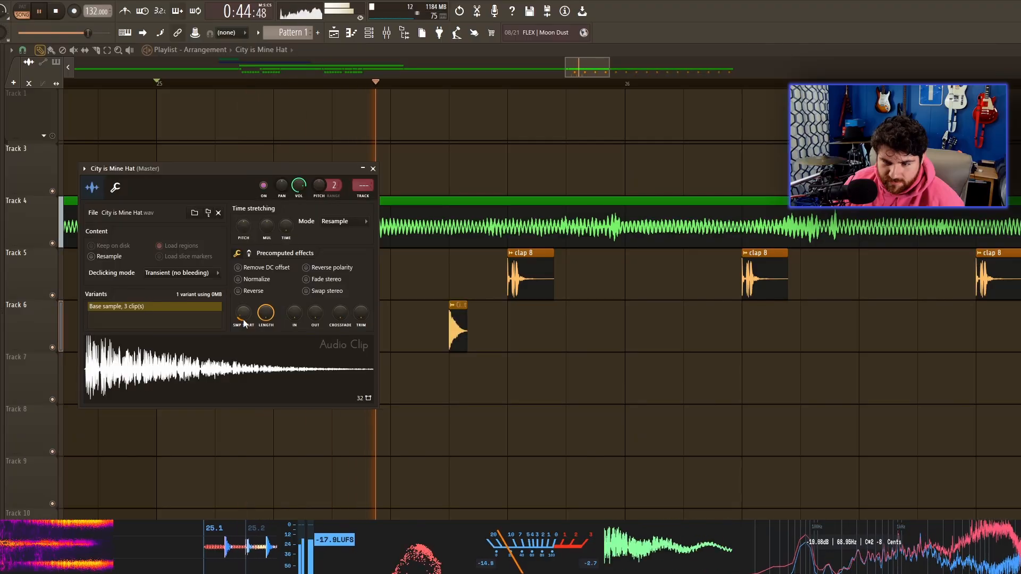
key(space)
drag(244, 323, 244, 337)
key(space)
key(space)
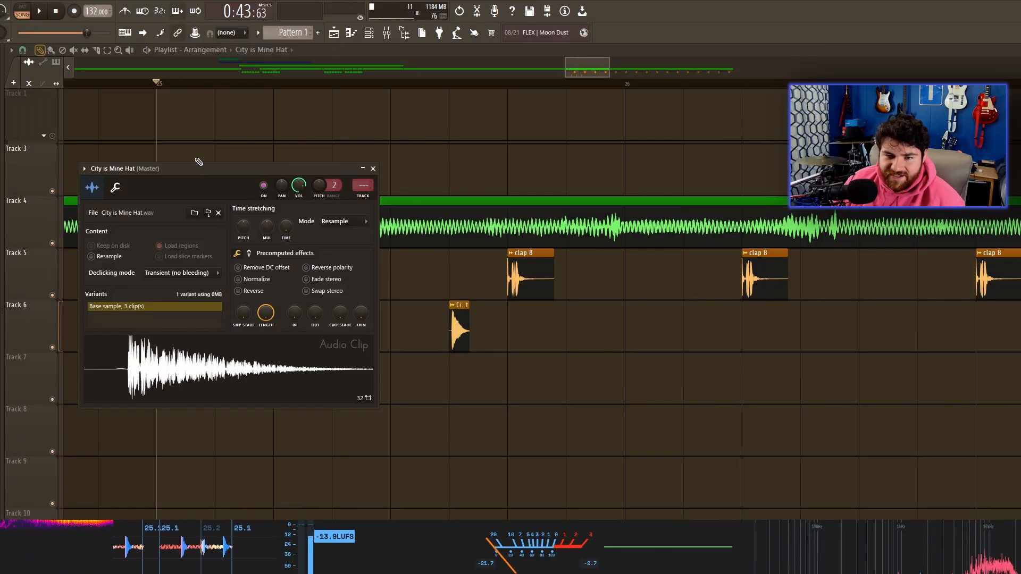
click(372, 168)
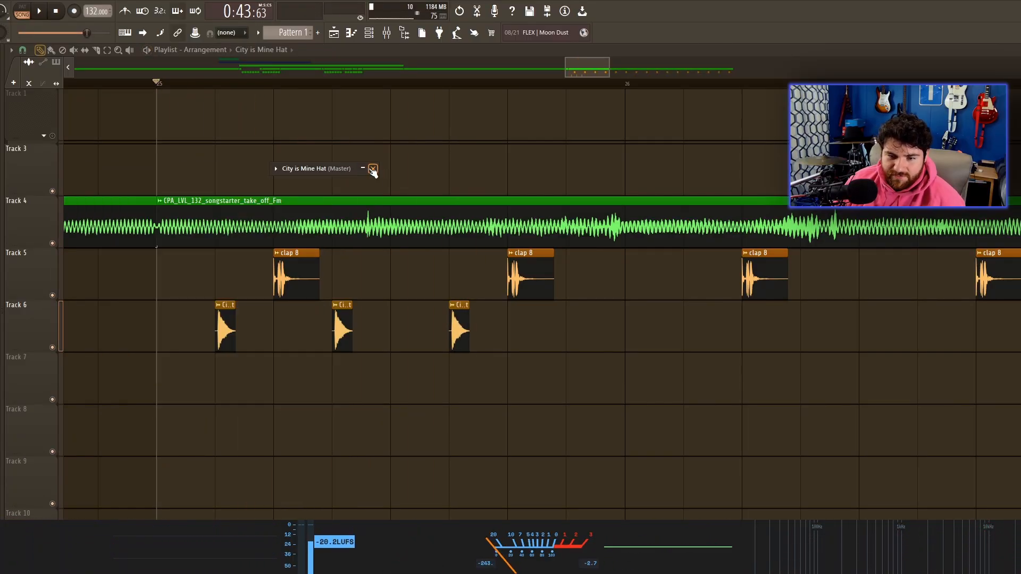
Place City is Mine Hat clips on the remaining Track 6 off-beats through bar 28 and duplicate the four bars to bars 29 through 32.
key(space)
scroll(420, 298, down, 3)
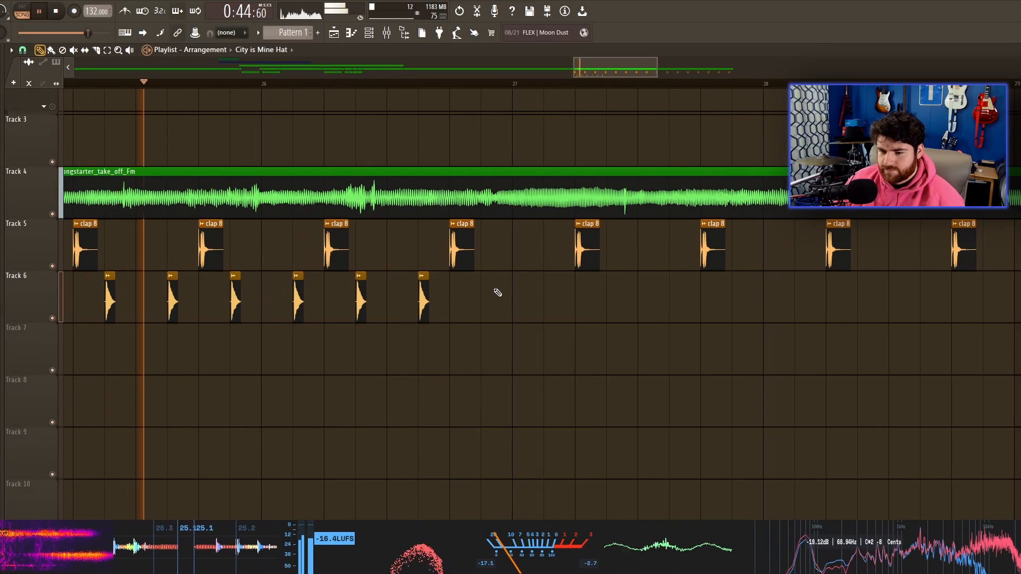
click(489, 291)
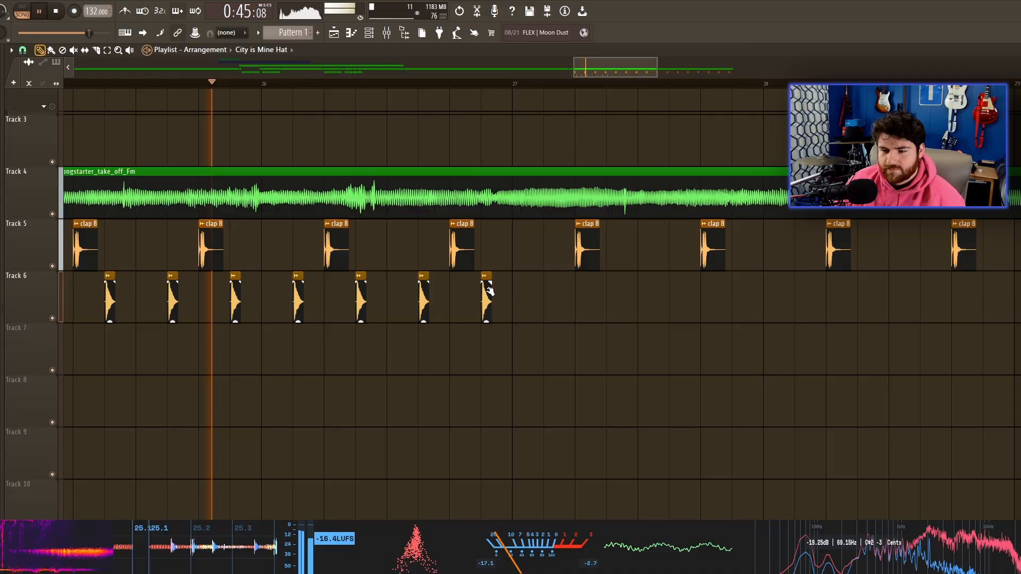
click(547, 290)
click(684, 311)
click(746, 309)
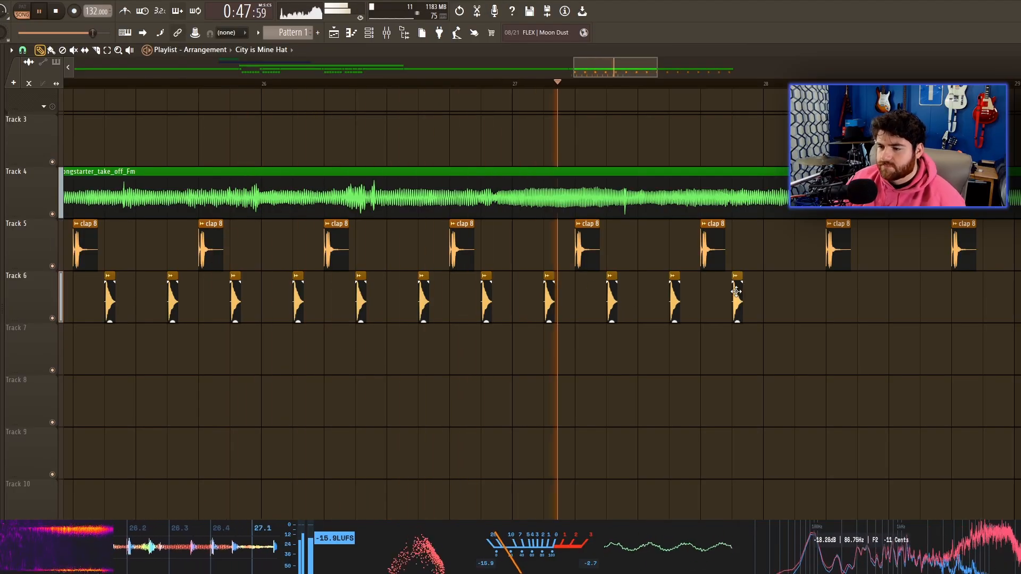
click(499, 299)
click(556, 298)
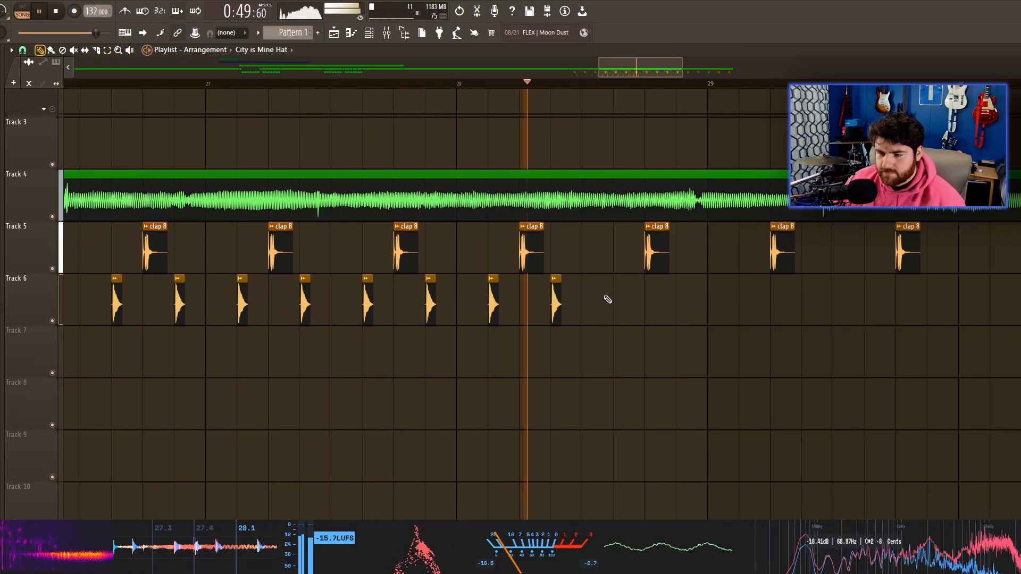
click(618, 297)
click(681, 295)
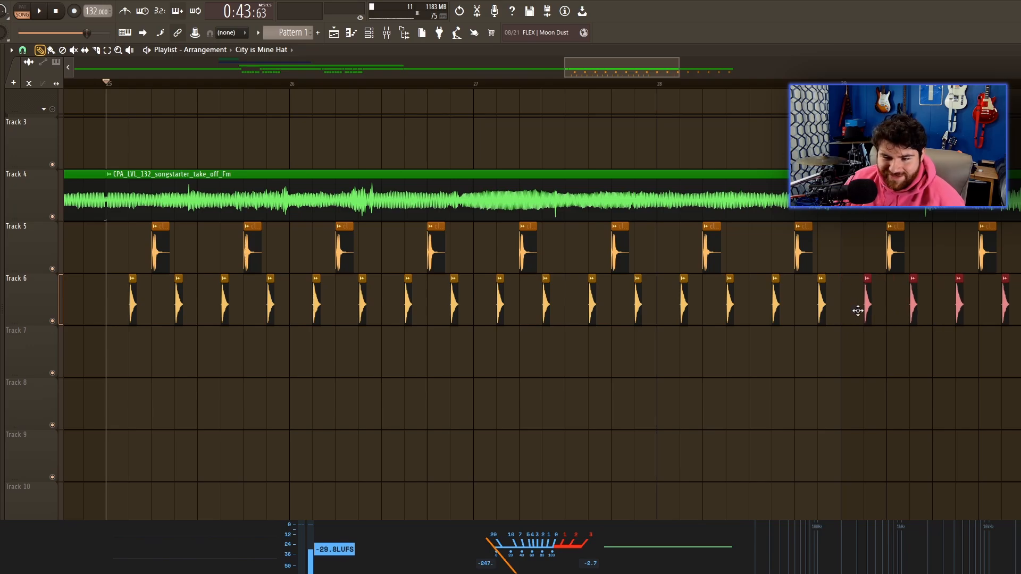
Move the clap 8 clips to Track 7 and place the Crash [ Burr ] sample on Track 5 at bar 25.
scroll(750, 353, down, 3)
drag(551, 402, 337, 328)
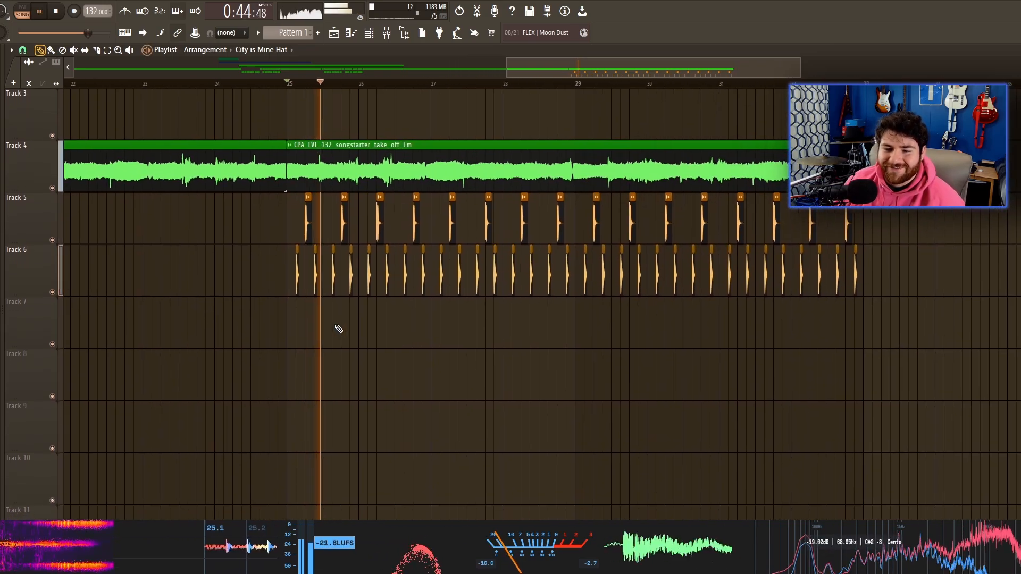
scroll(337, 328, up, 2)
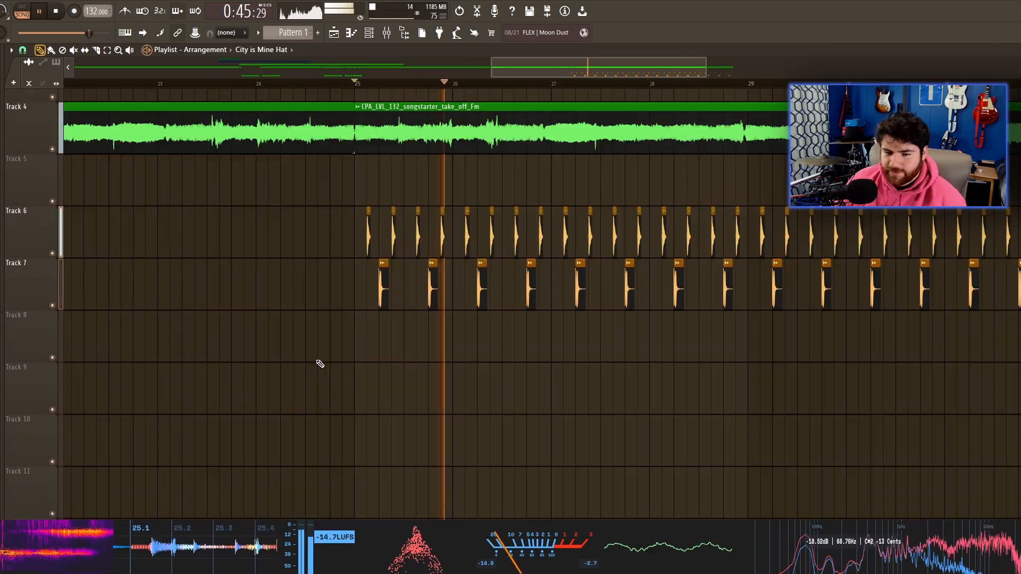
scroll(321, 365, up, 1)
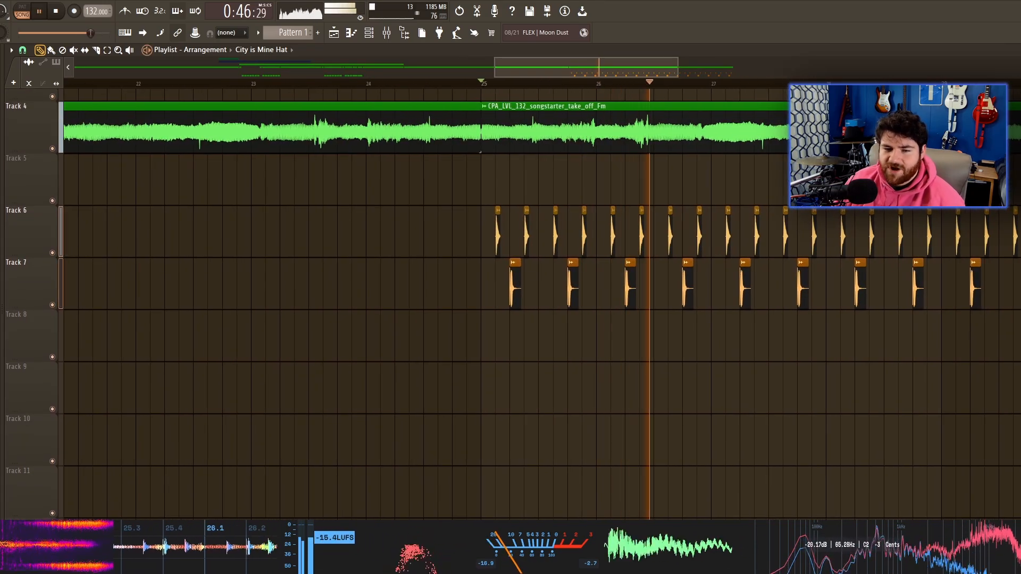
drag(69, 334, 365, 221)
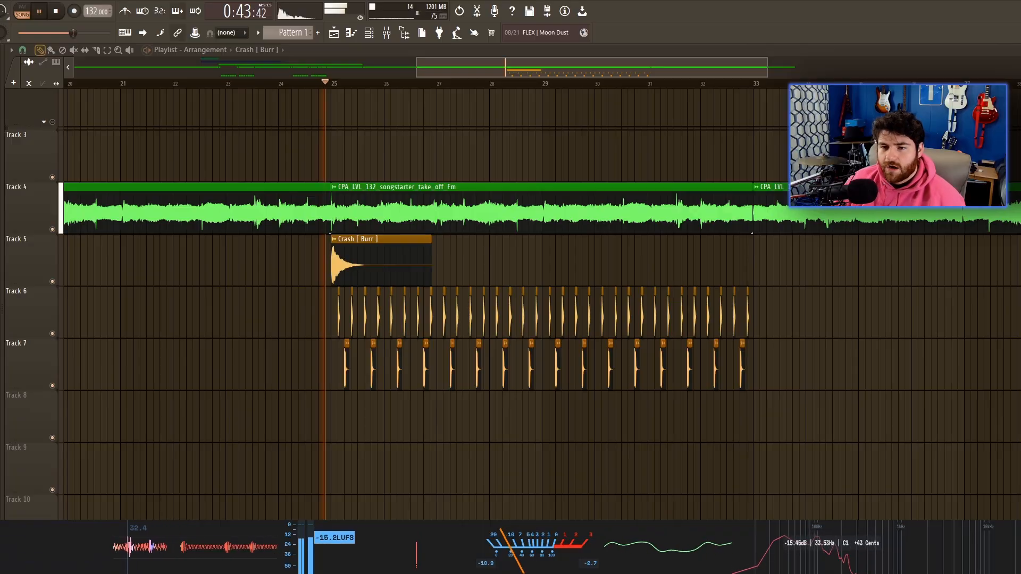
Place the Cymatics - Uzi 808 1 - C sample on Track 8 at bar 25 and route it to mixer track 7.
key(space)
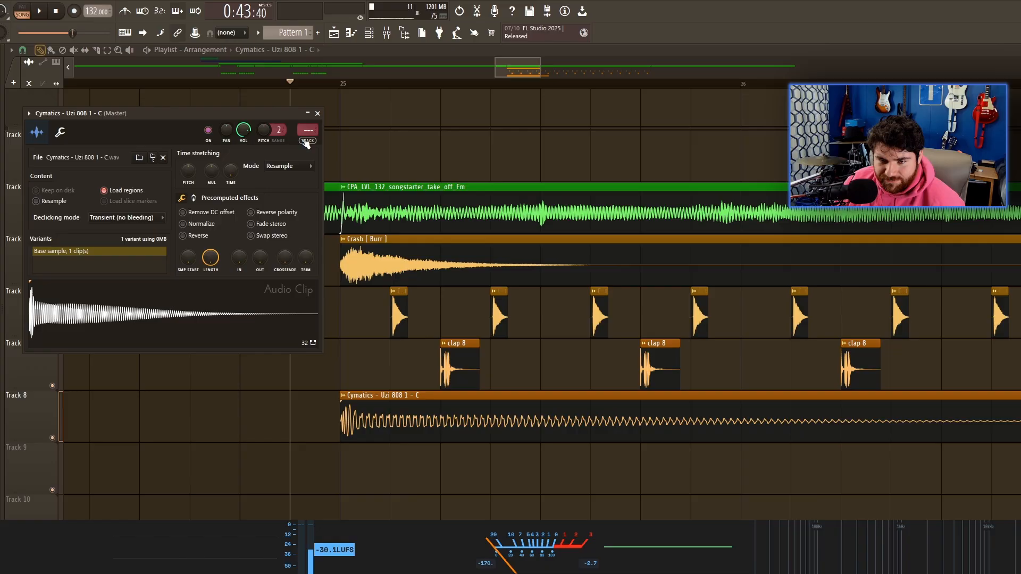
key(F9)
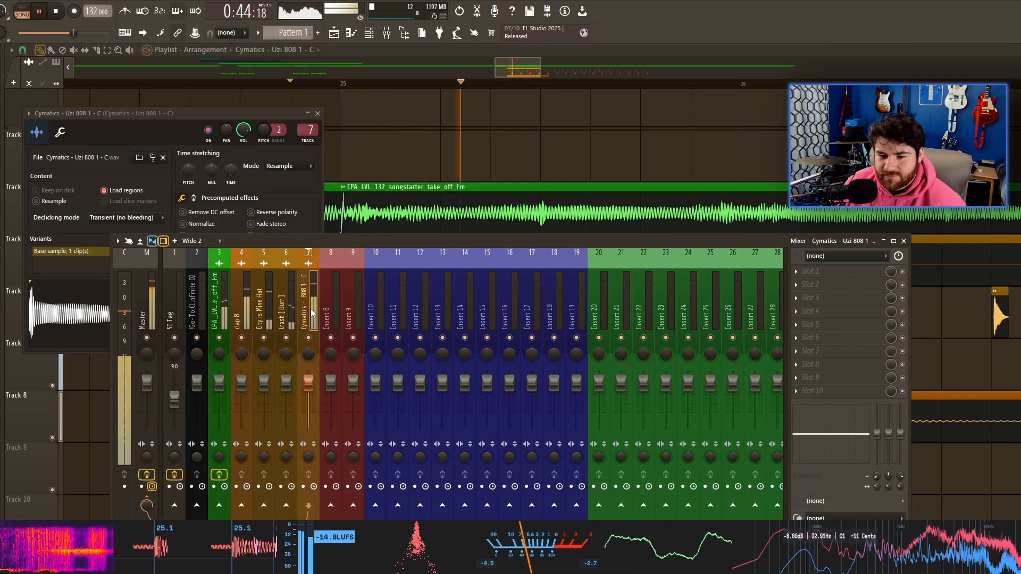
key(space)
Load StandardCLIP in slot 4 of the 808's mixer track and play the 808 with the plugin and sample settings side by side.
click(827, 317)
click(686, 155)
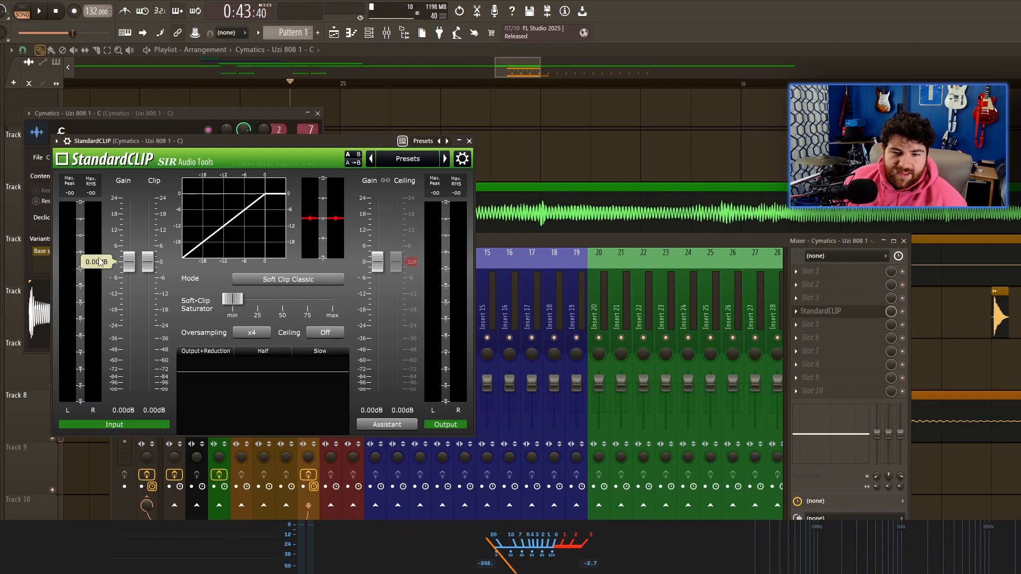
drag(170, 143, 398, 159)
drag(259, 113, 248, 111)
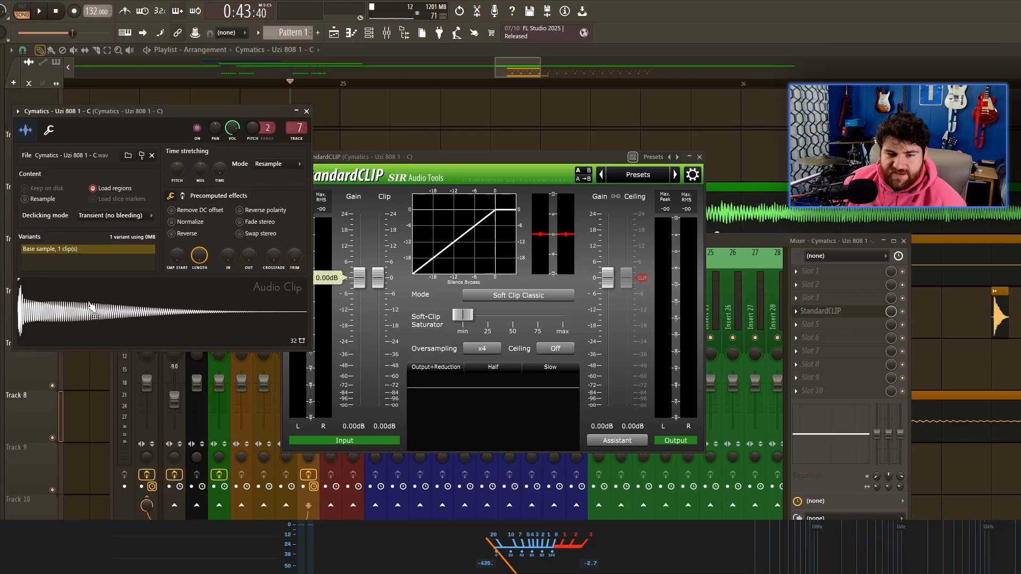
drag(445, 162, 530, 161)
key(space)
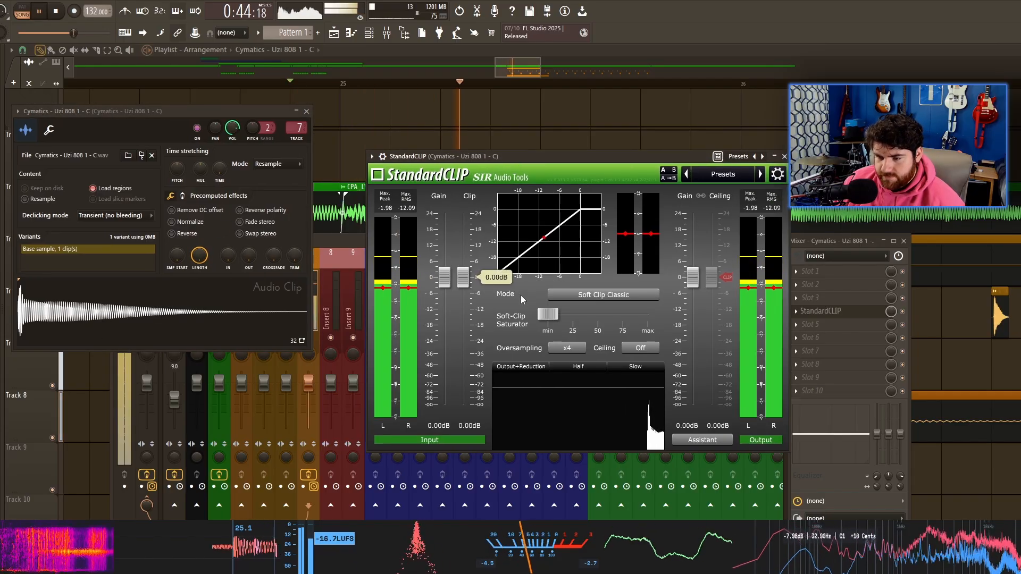
Raise StandardCLIP's soft-clip saturator to just above 50 and lower its clip level to about -7.8 dB, and close the mixer.
mouse_move(569, 318)
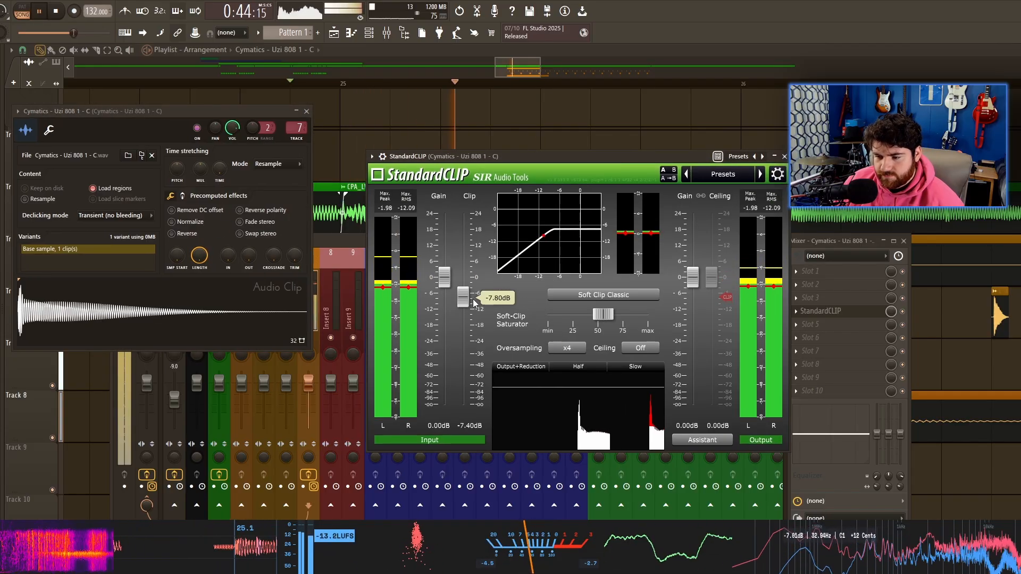
key(space)
key(space)
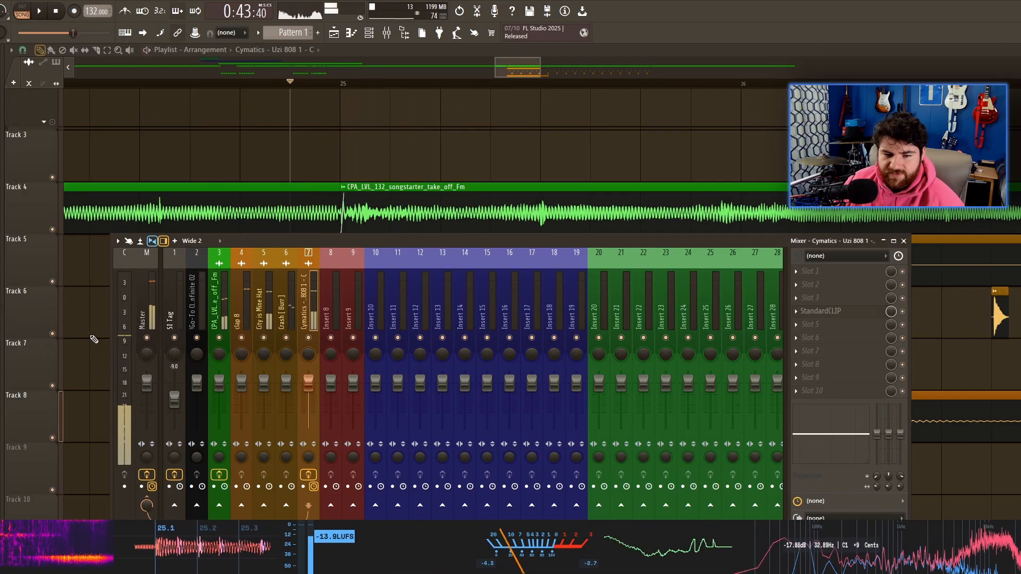
key(F9)
Play the beat from bar 25 and set the root note of the Uzi 808 sample on Track 8 to C#5.
drag(404, 405, 427, 324)
scroll(427, 324, up, 2)
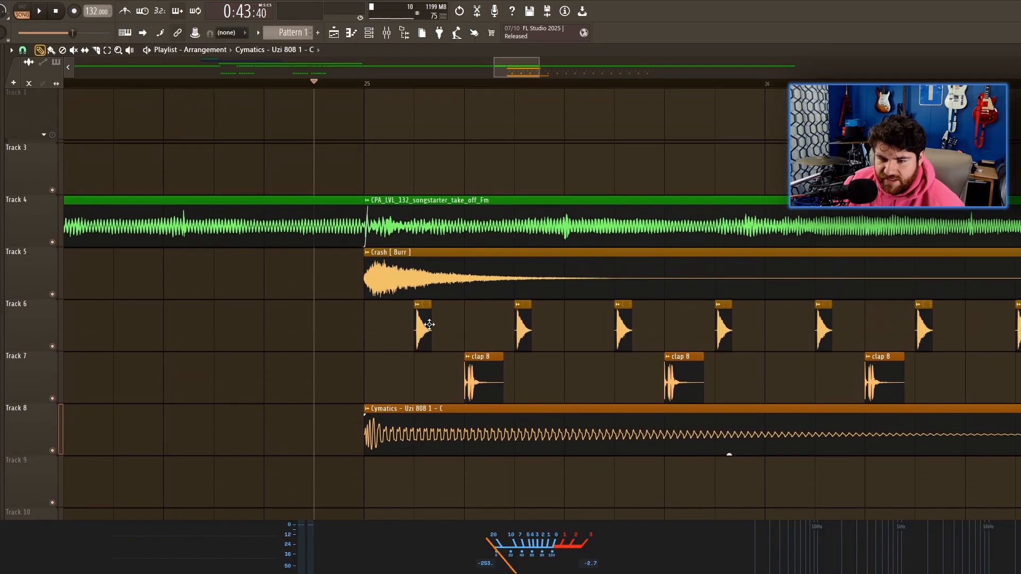
scroll(445, 322, down, 3)
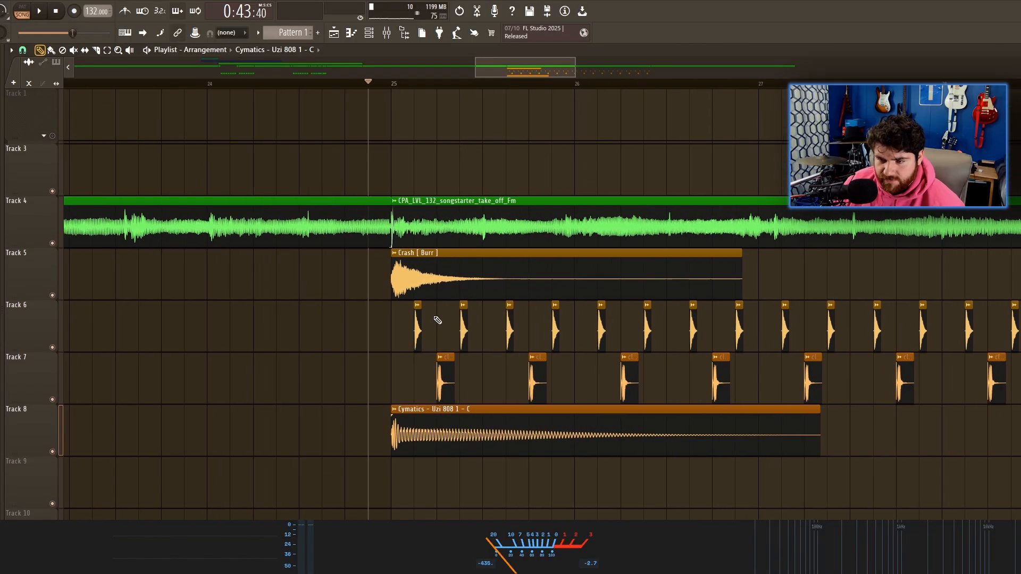
key(space)
key(space)
double_click(428, 429)
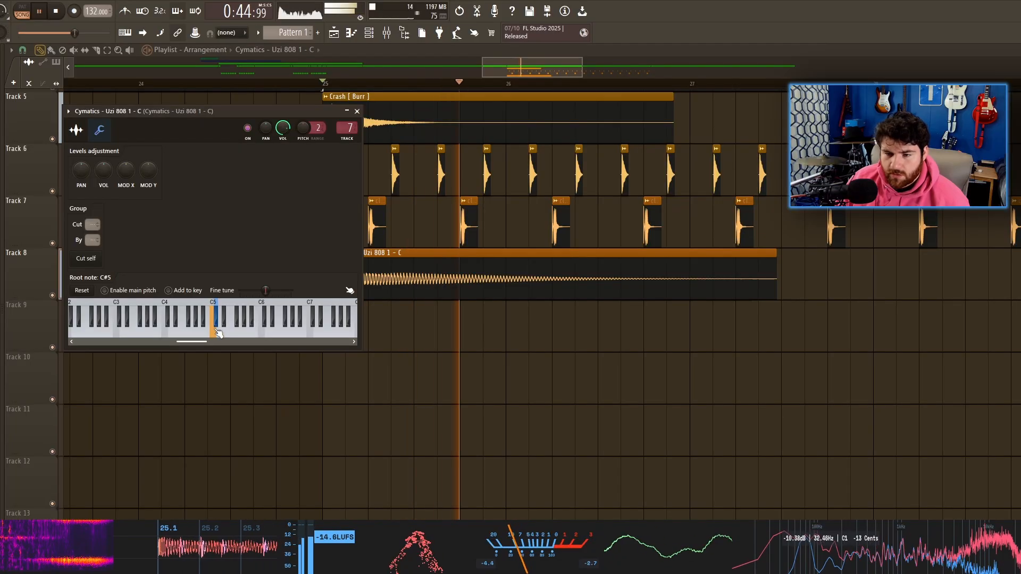
click(217, 331)
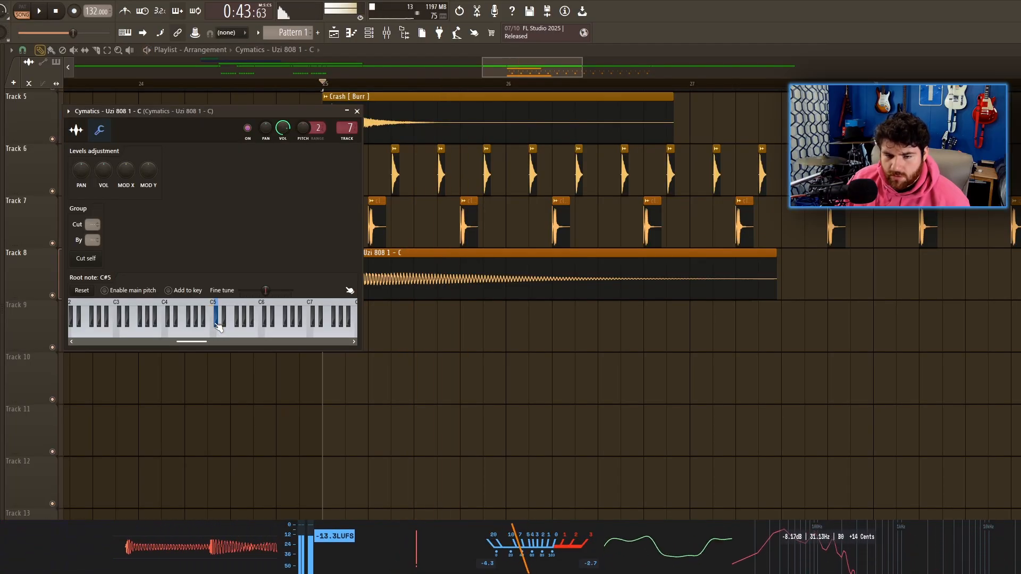
Try root notes C4 and C#4 on the 808 sample, playing the loop with each.
click(303, 332)
click(159, 334)
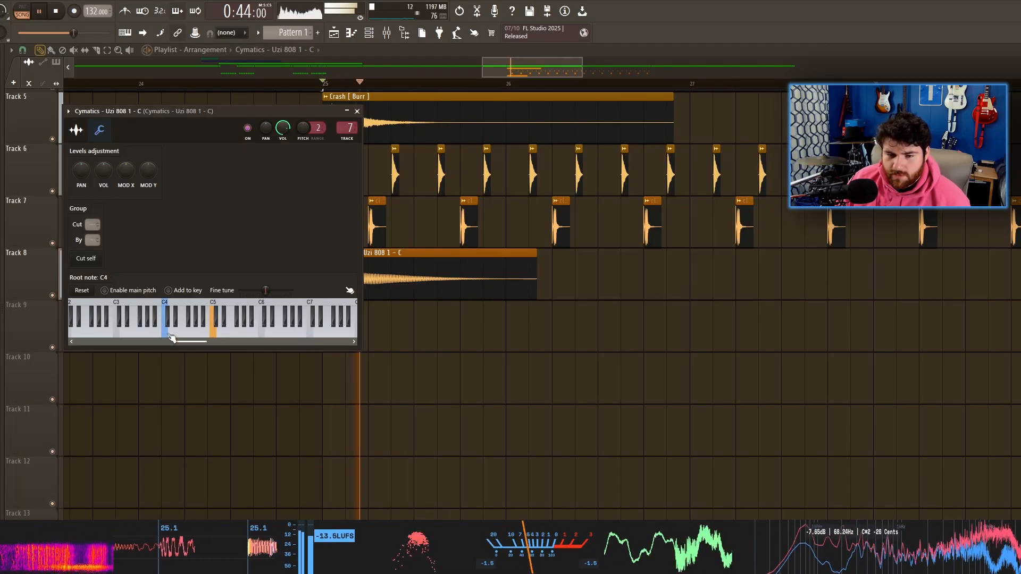
key(space)
key(space)
right_click(164, 330)
right_click(168, 323)
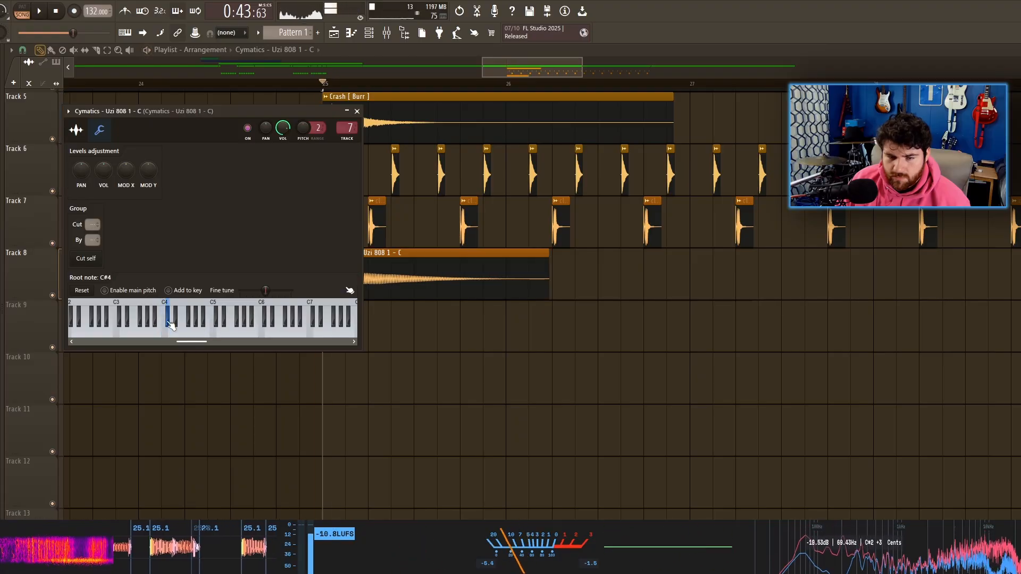
key(space)
key(space)
Set the 808's root note to C#5, play the loop and close the sample settings.
right_click(219, 323)
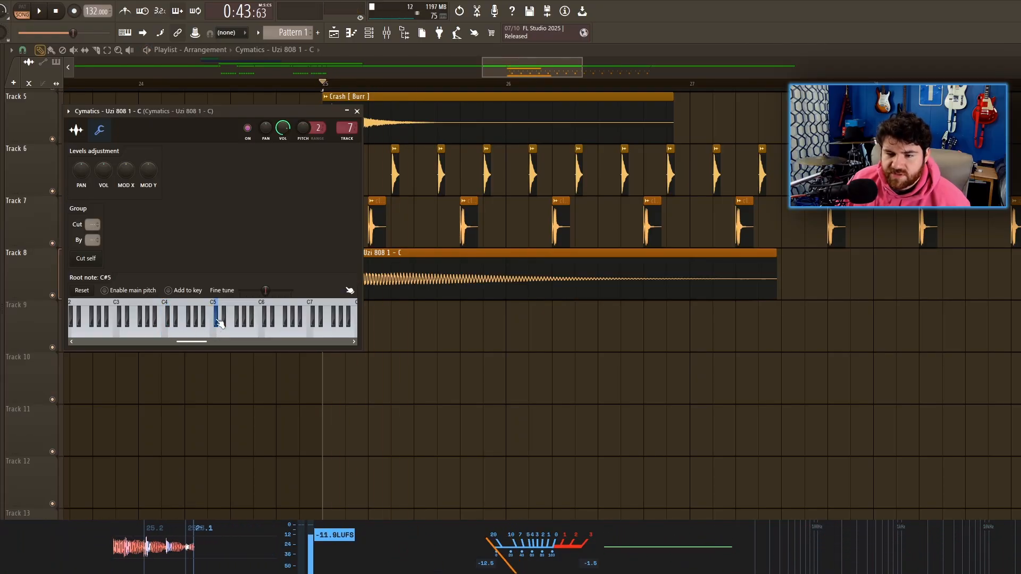
key(space)
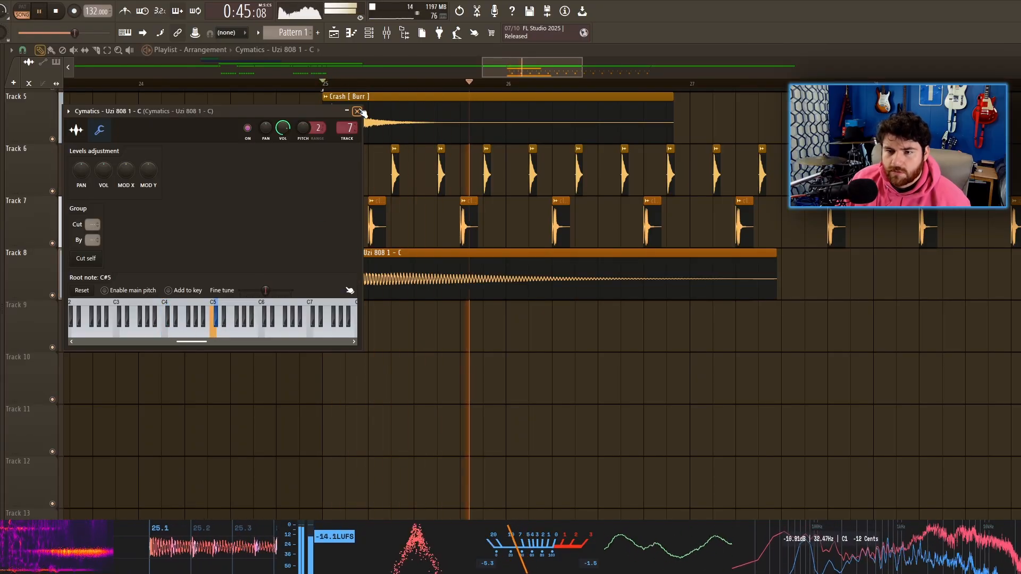
key(Escape)
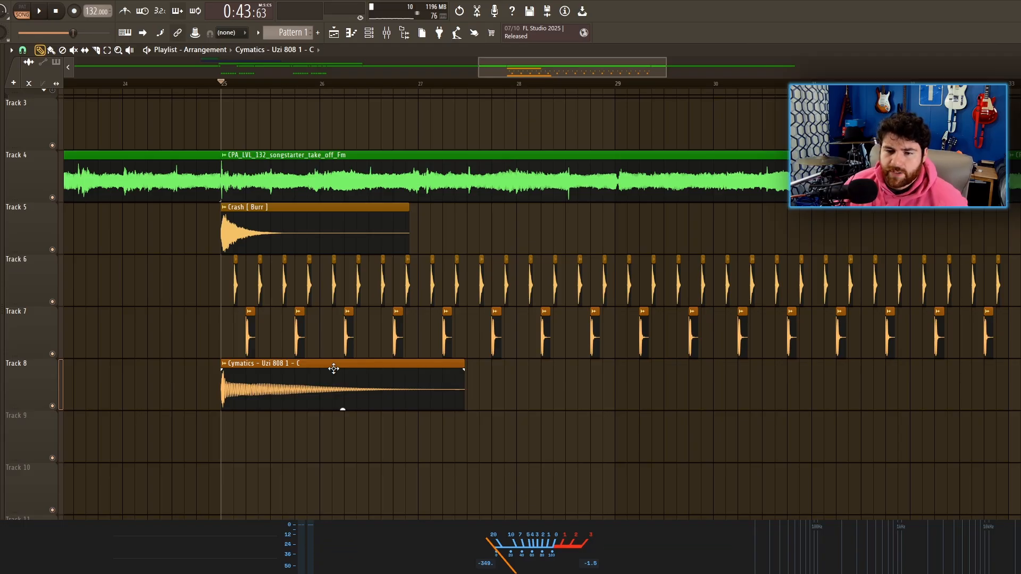
Trim the 808 clip on Track 8 to one and a half beats and place a copy directly after it.
scroll(297, 340, down, 1)
scroll(372, 298, up, 4)
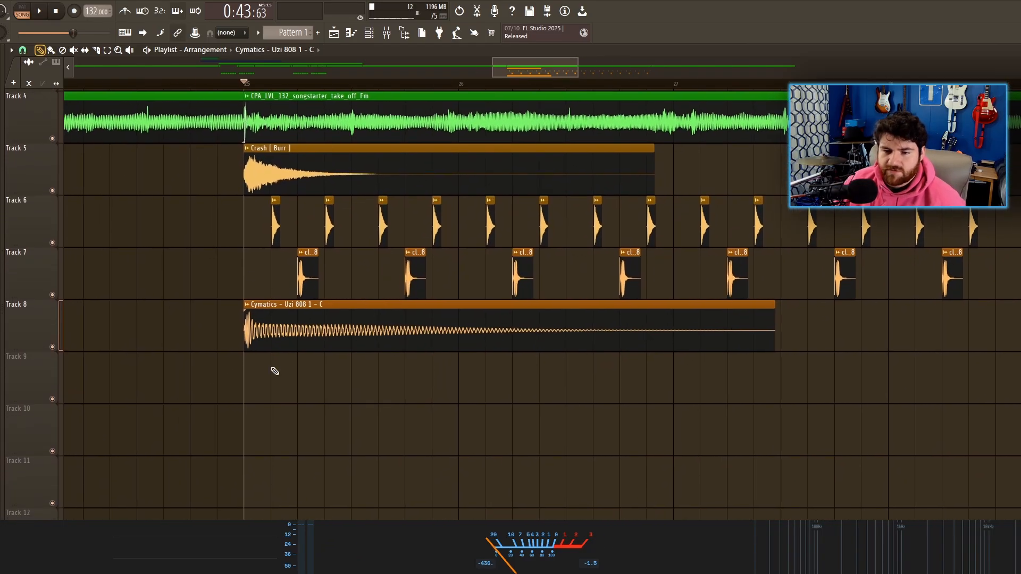
scroll(275, 371, down, 2)
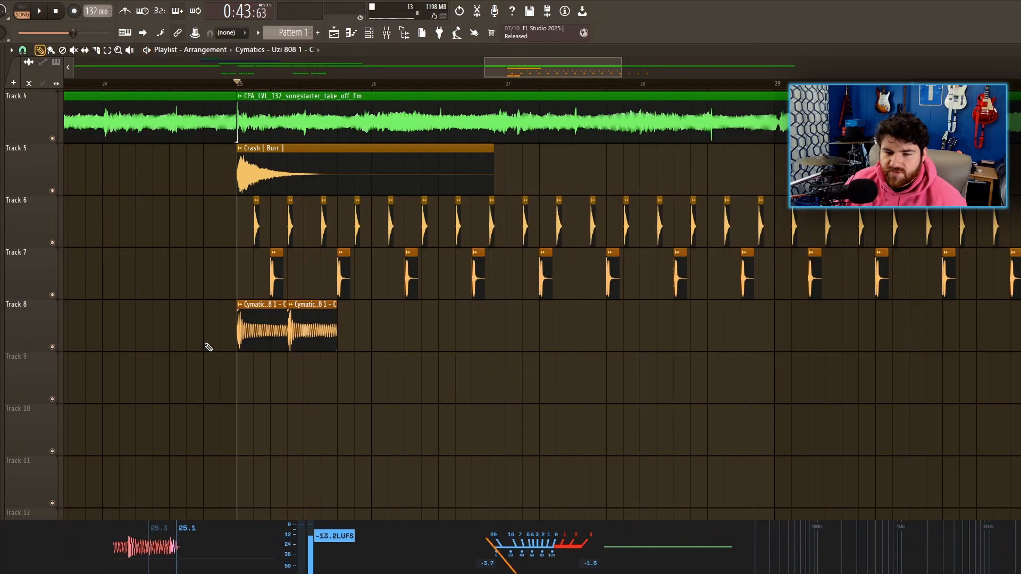
scroll(273, 340, up, 4)
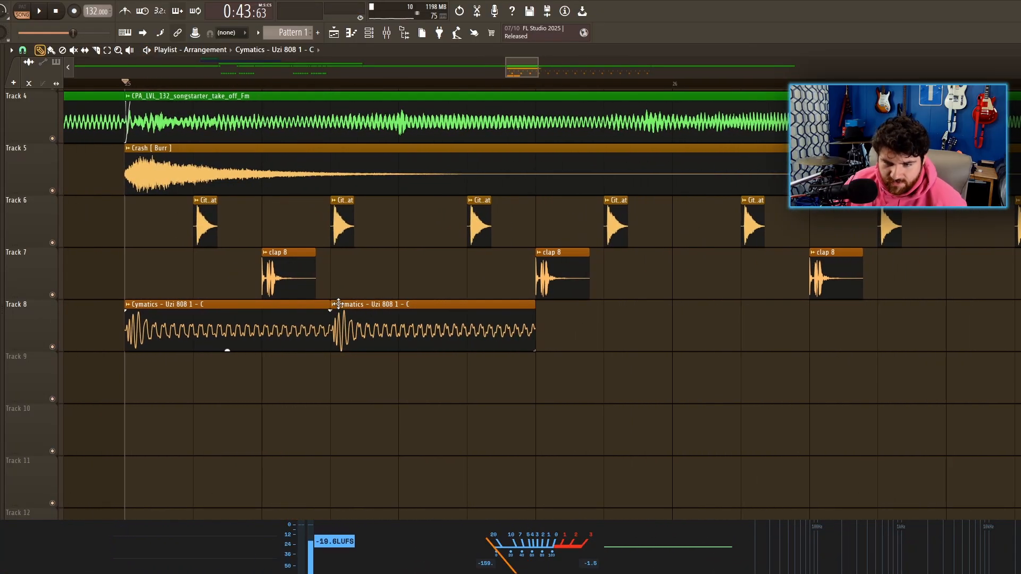
Make the second 808 clip in bar 25 unique so it can be pitched separately.
click(333, 306)
click(350, 315)
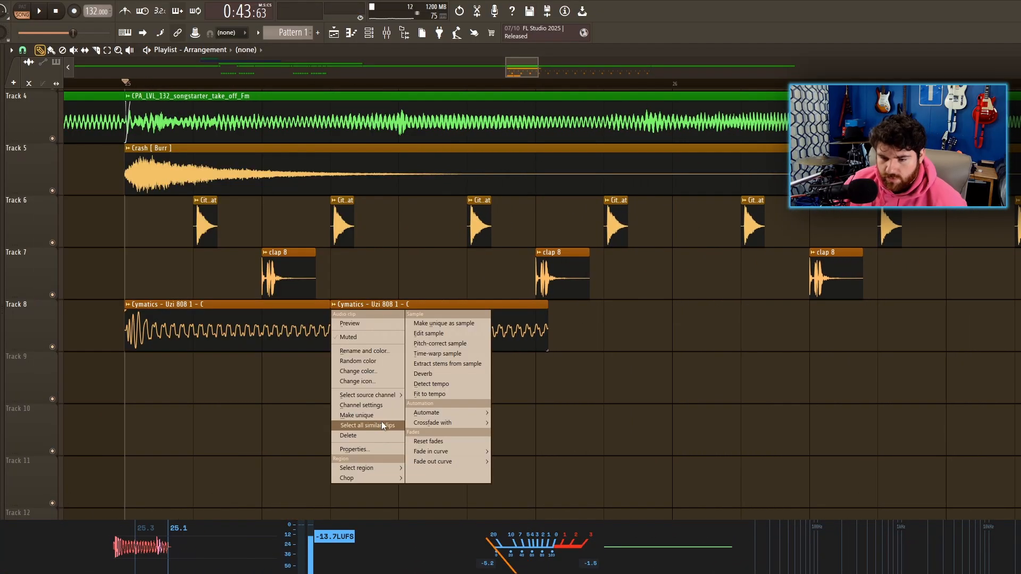
click(380, 419)
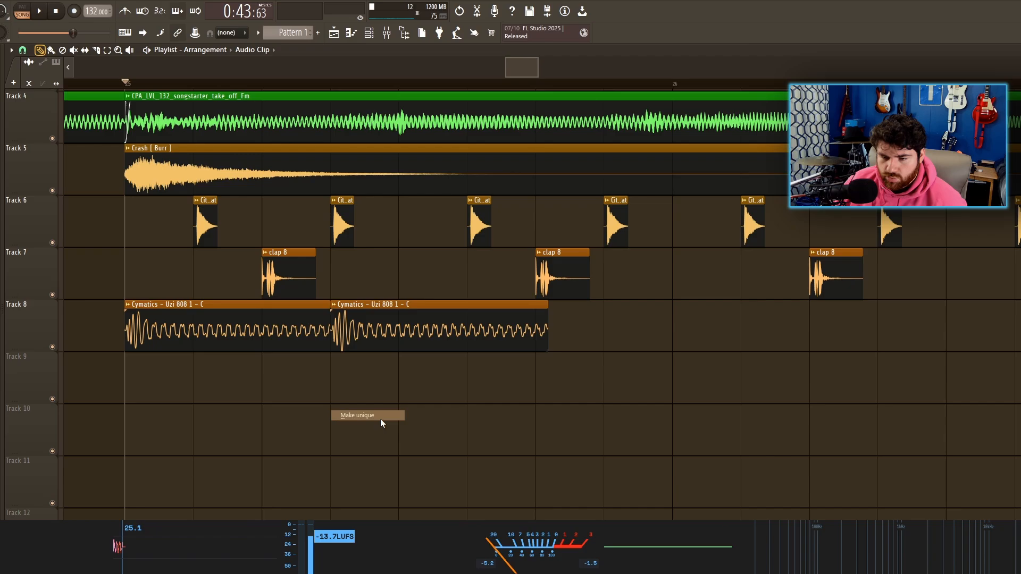
Set the second 808 clip's root note to B4 in its sample settings while the loop plays.
double_click(339, 311)
click(47, 118)
click(23, 118)
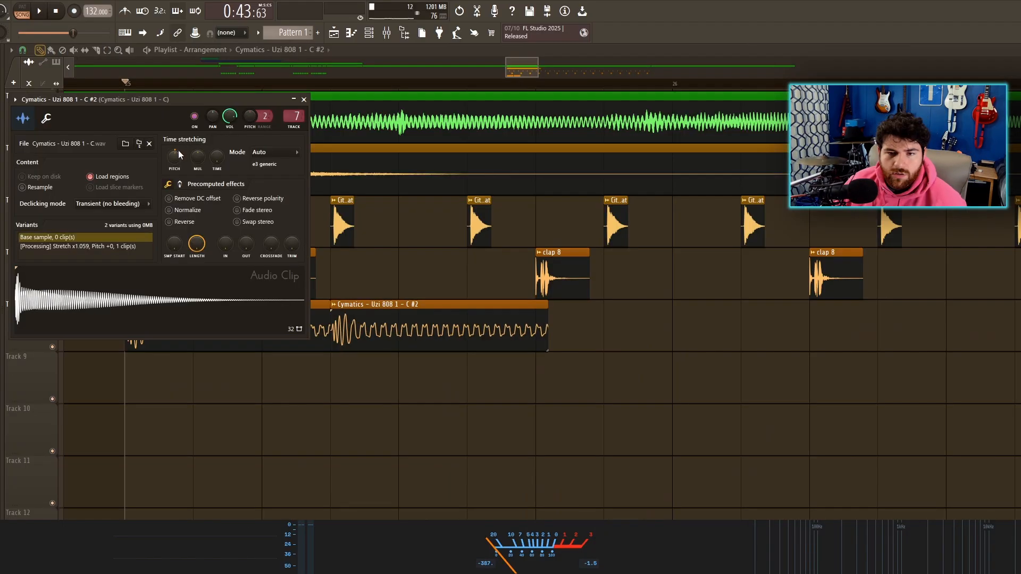
key(space)
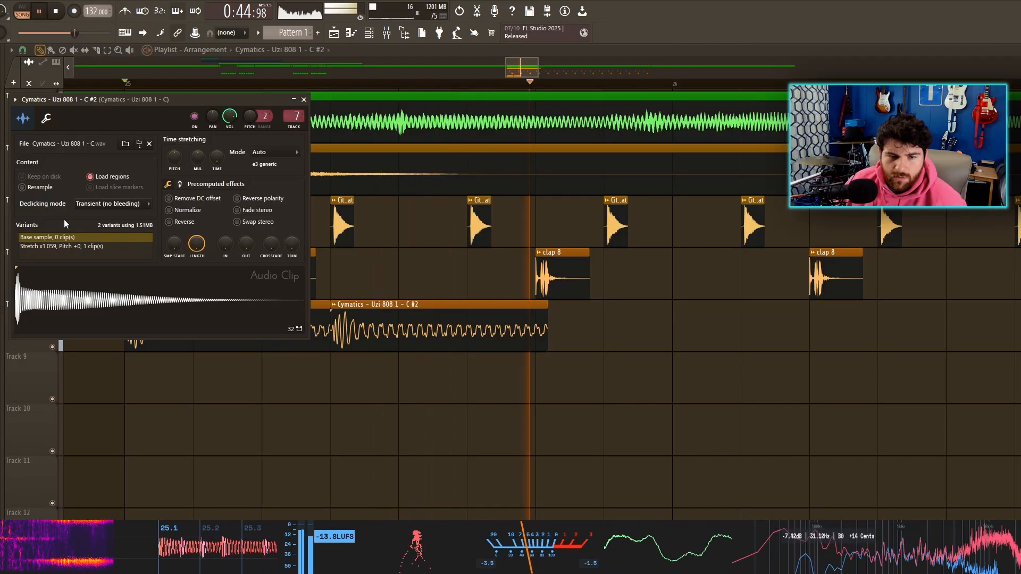
click(47, 119)
click(147, 313)
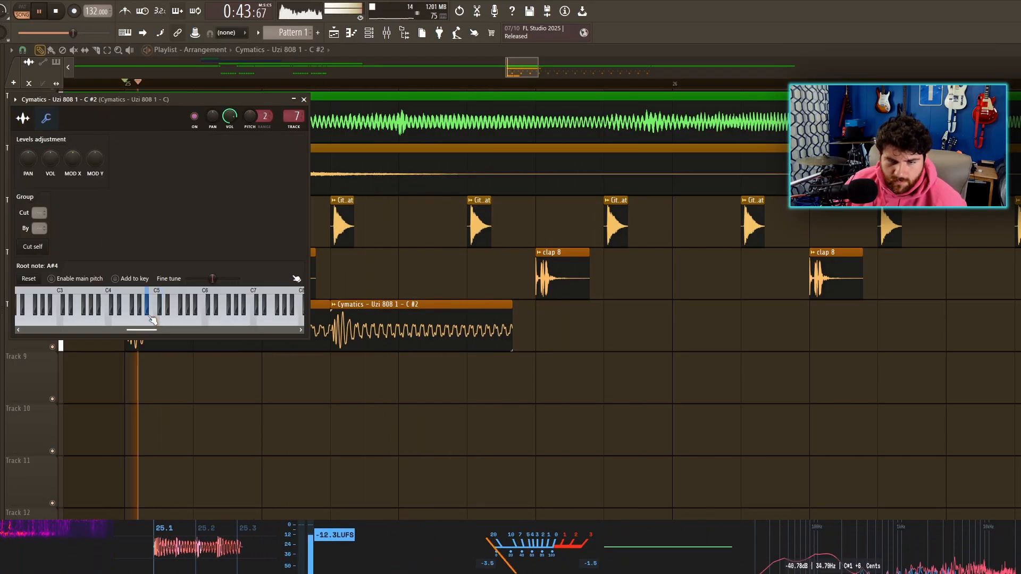
right_click(150, 321)
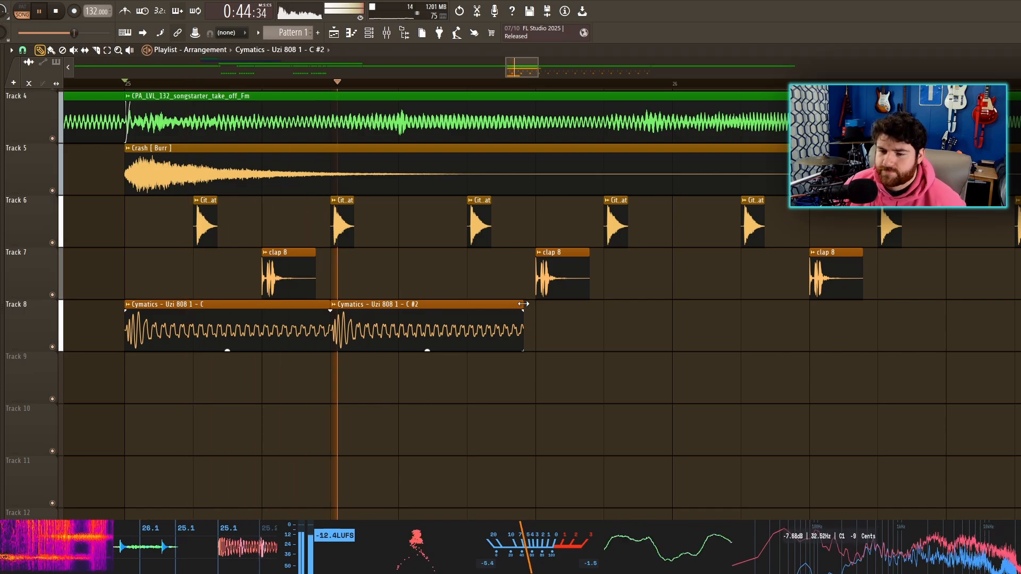
Extend the second 808 clip on Track 8 well past the start of bar 26 and play the loop.
scroll(520, 305, down, 2)
drag(526, 304, 740, 303)
key(ctrl+z)
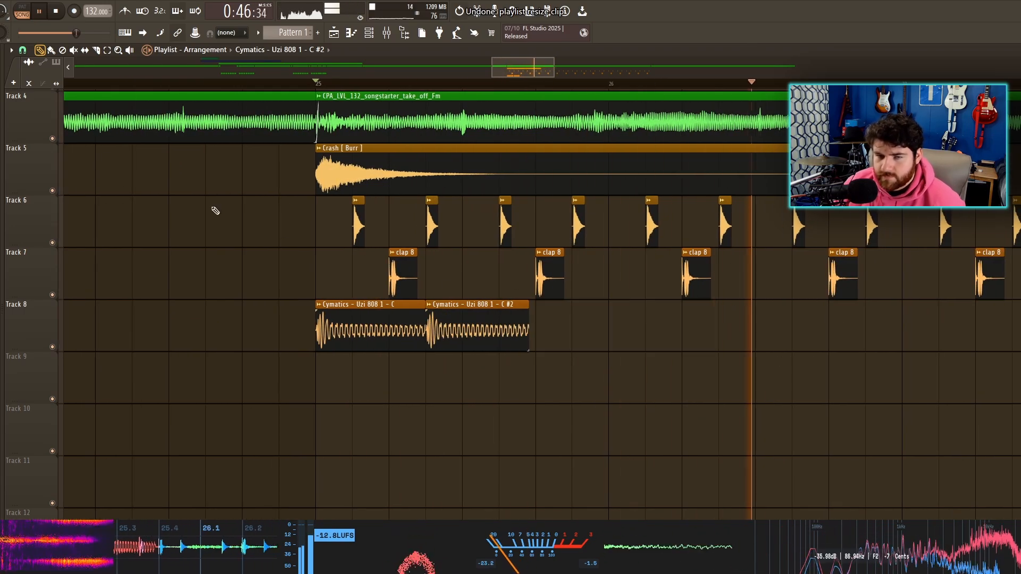
drag(528, 304, 793, 303)
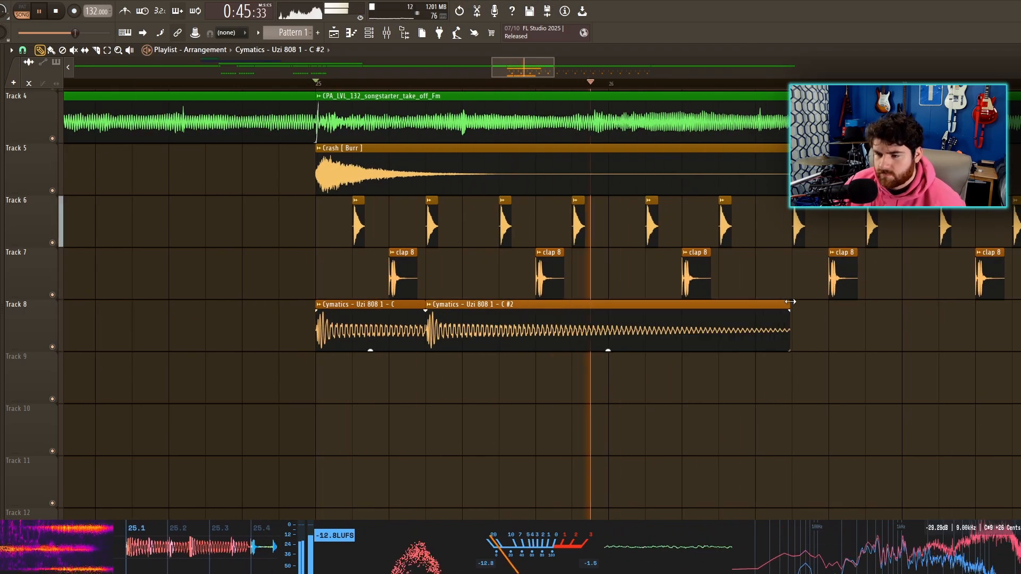
key(space)
key(space)
Slice the second 808 clip at the start of bar 26 and remove the part beyond it.
key(c)
mouse_move(610, 320)
mouse_down()
mouse_move(608, 369)
mouse_move(433, 371)
mouse_move(260, 330)
mouse_move(637, 330)
mouse_up()
scroll(431, 373, down, 2)
key(p)
Add two more unique 808 clips in bar 30 of Track 8, set the last one's root note to D5 and cut it off at bar 31.
scroll(547, 399, down, 4)
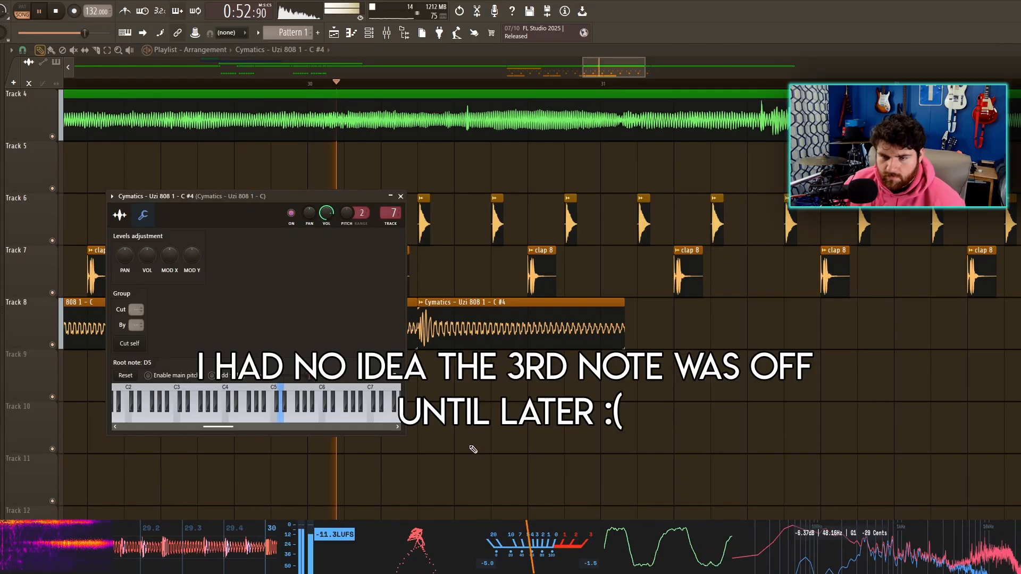
key(space)
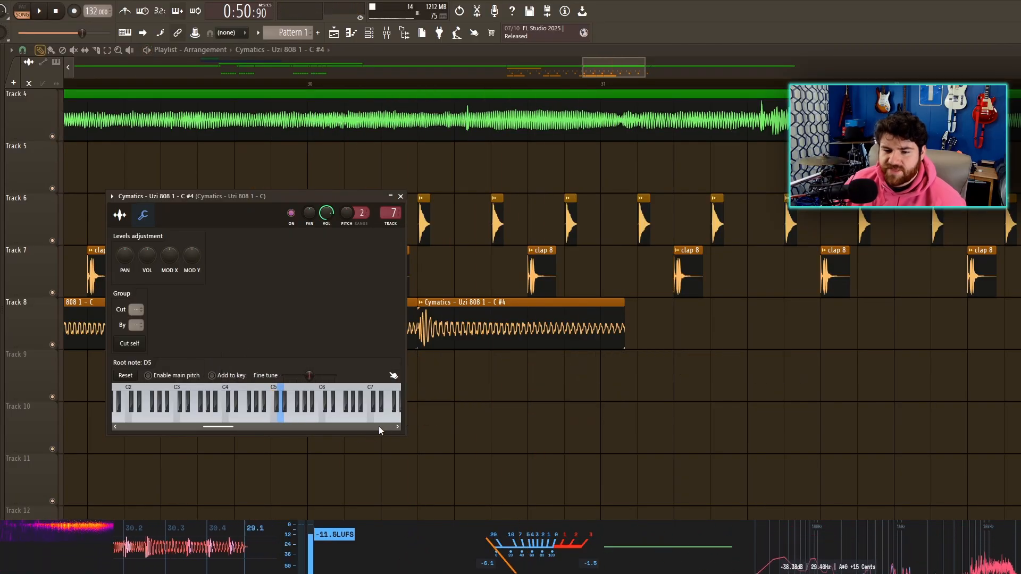
drag(623, 330, 603, 333)
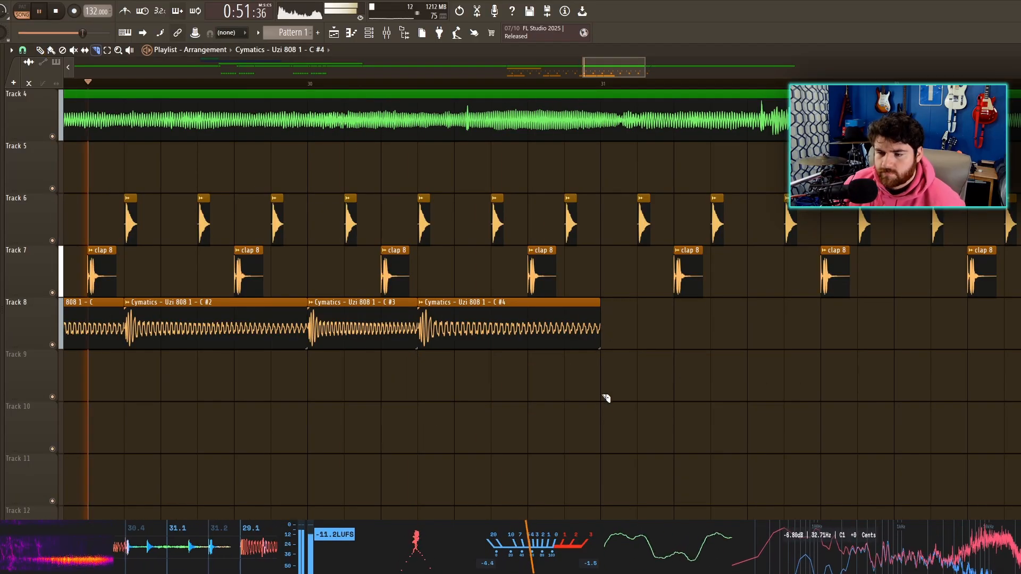
Duplicate the four 808 clips of bars 29 and 30 into bars 31 and 32 on Track 8 and play them.
scroll(578, 392, down, 4)
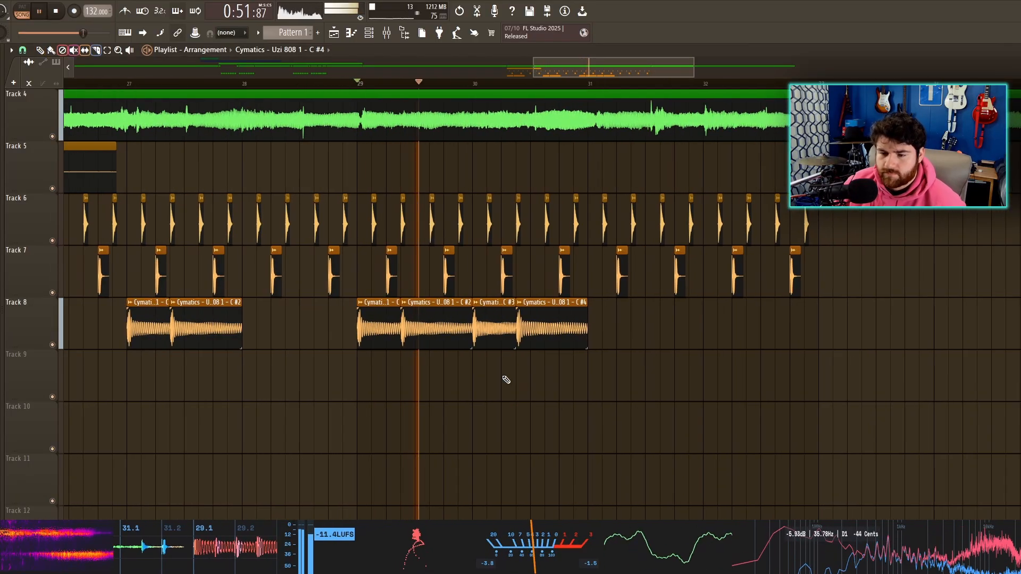
drag(723, 378, 389, 324)
key(ctrl+b)
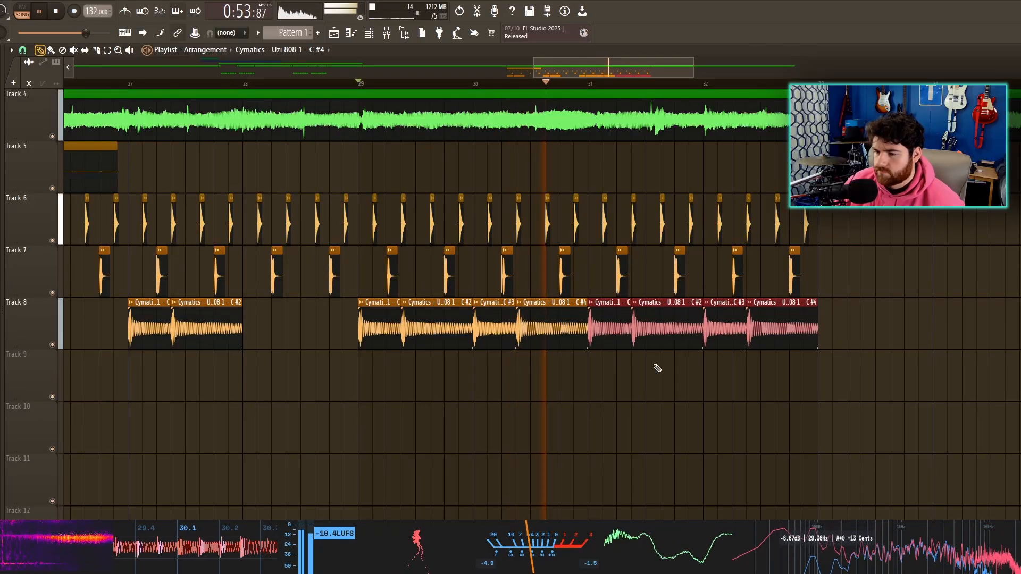
click(512, 413)
drag(512, 414, 272, 423)
scroll(319, 394, up, 3)
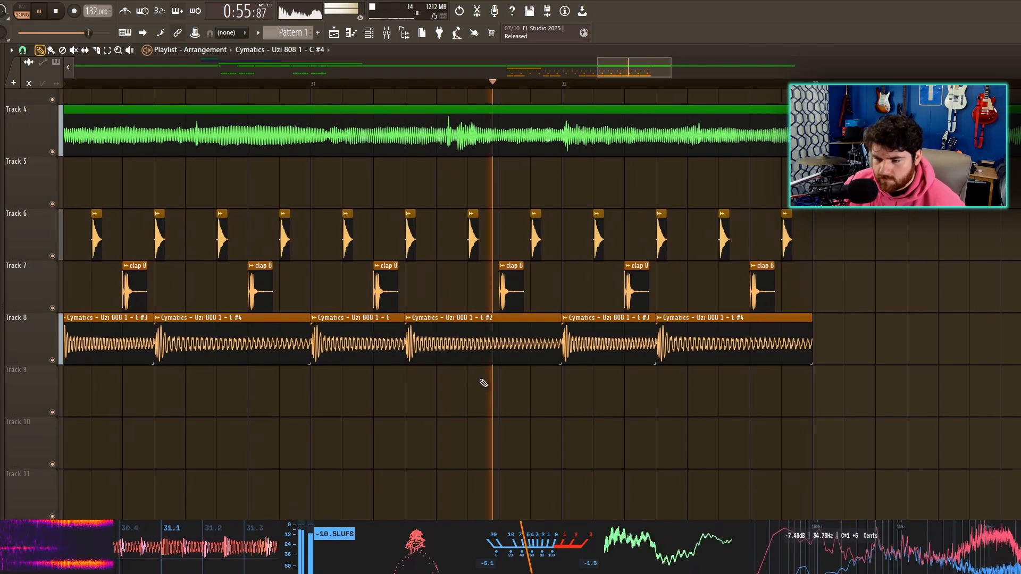
scroll(525, 382, down, 2)
scroll(553, 375, down, 1)
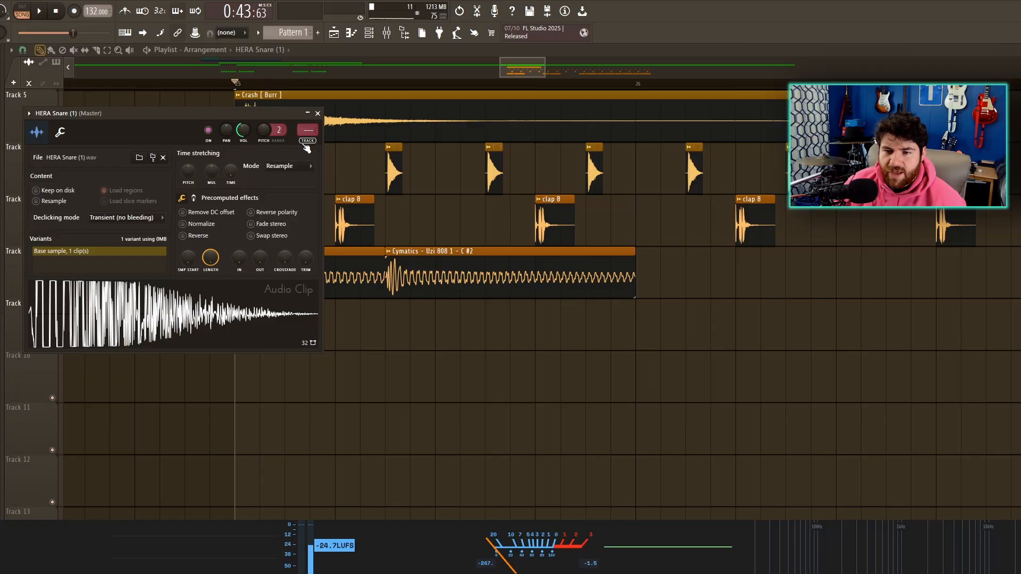
Assign the HERA Snare (1) clip on Track 9 to its own mixer track and close its sample settings.
click(306, 141)
click(317, 113)
key(F9)
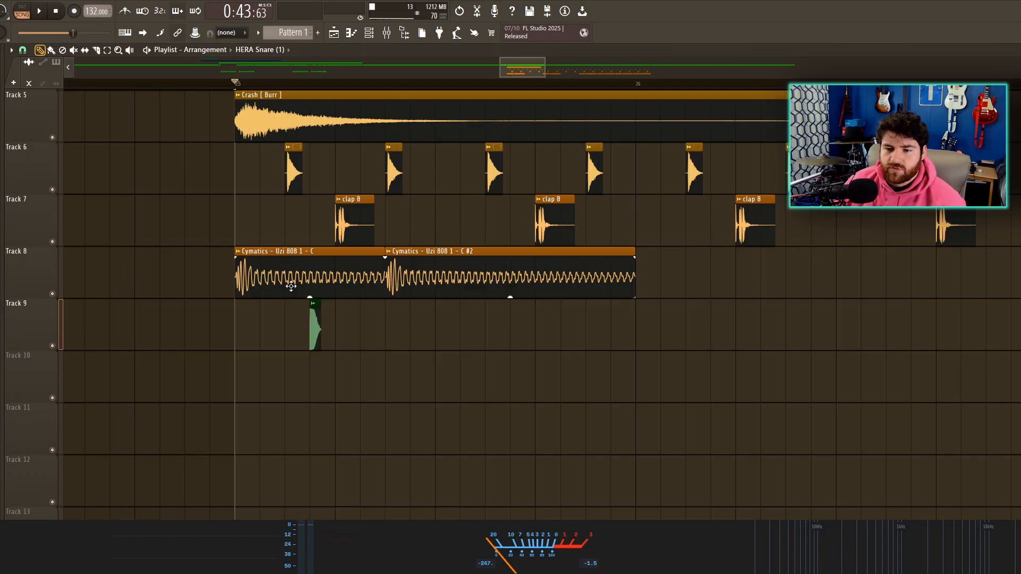
double_click(312, 332)
click(318, 113)
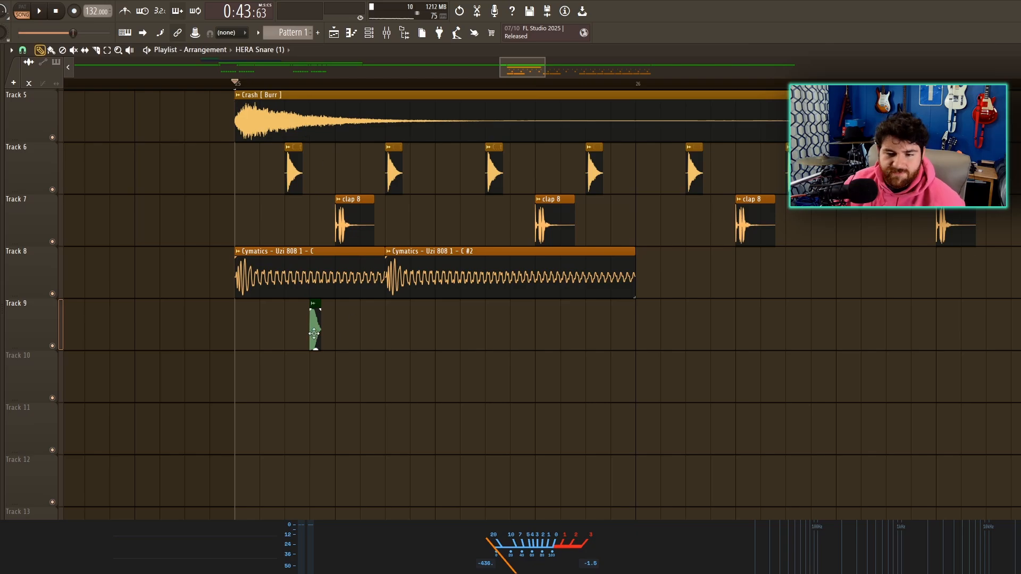
Play the loop and add a HERA Snare (1) clip on Track 9 at the second 808 hit of bar 25.
key(space)
key(space)
key(space)
click(391, 327)
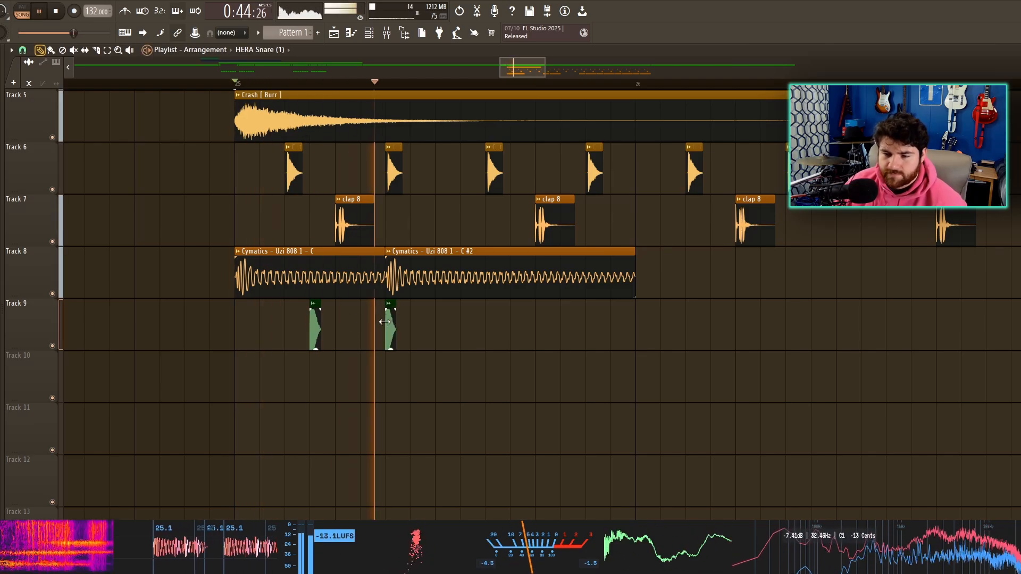
Add two more HERA Snare (1) clips on Track 9, aligned with the third hat and the second clap of bar 25.
click(466, 331)
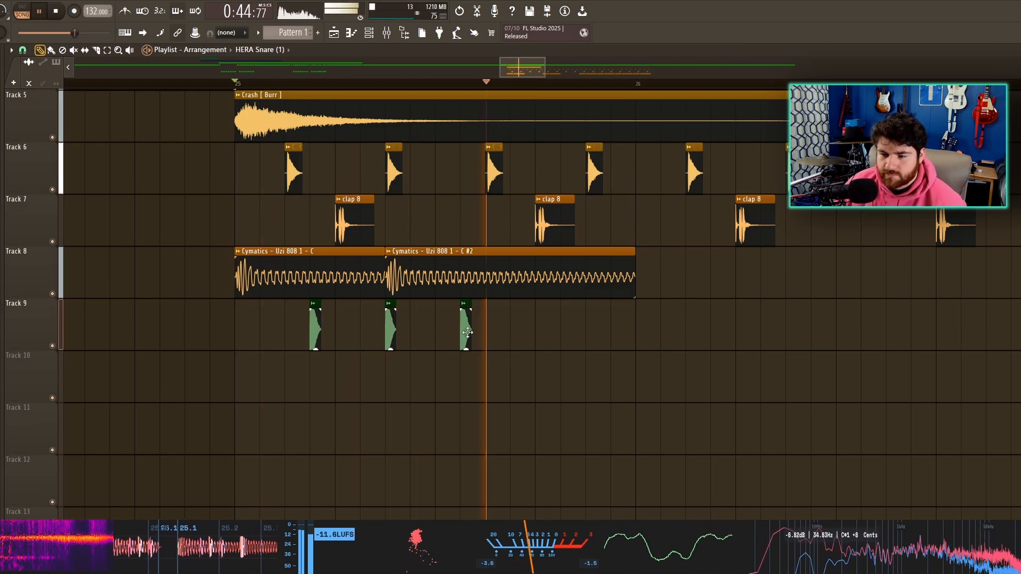
key(ctrl+z)
click(503, 322)
click(519, 322)
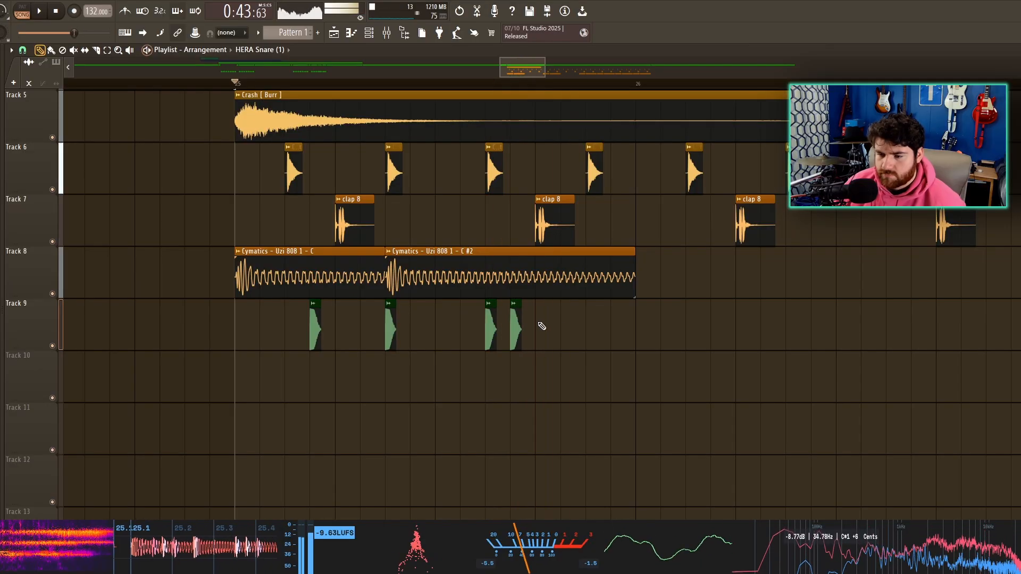
key(ctrl+z)
click(551, 319)
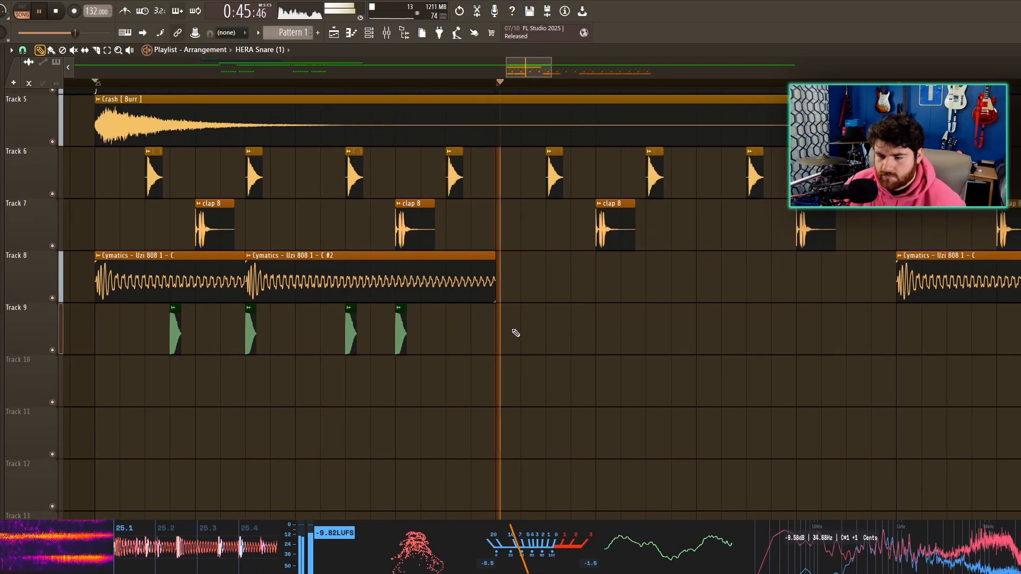
Duplicate the four HERA Snare (1) clips of bar 25 across bars 26 to 32 on Track 9.
click(558, 331)
key(ctrl+z)
key(space)
key(space)
scroll(569, 328, down, 2)
drag(461, 303, 305, 294)
ctrl+drag(456, 335, 72, 335)
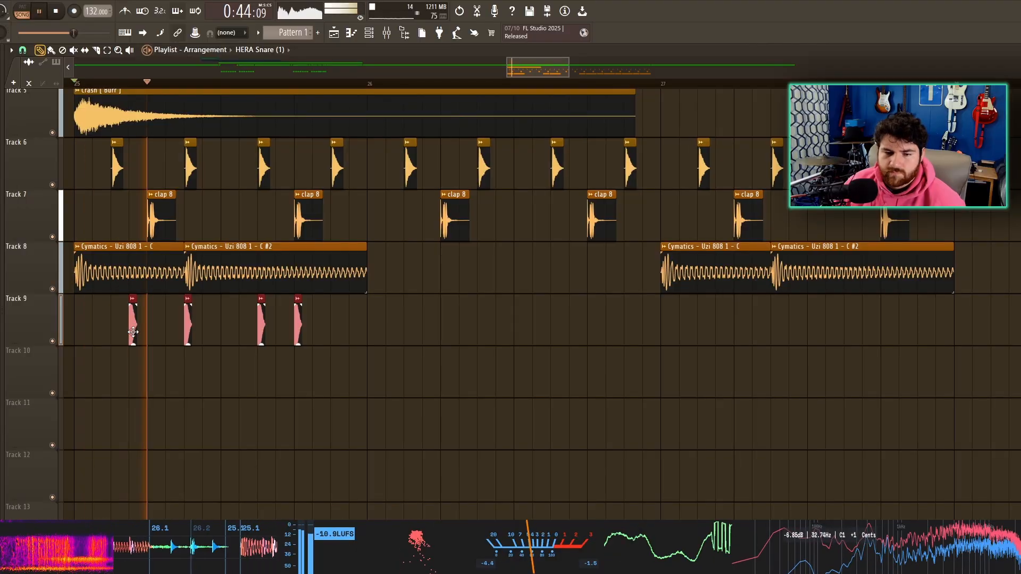
key(ctrl+b)
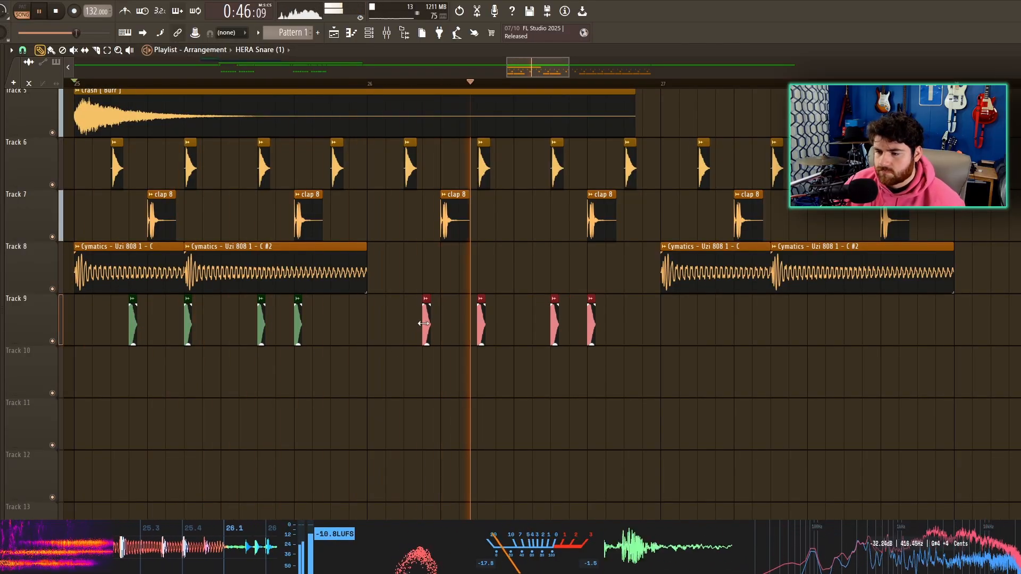
key(ctrl+b)
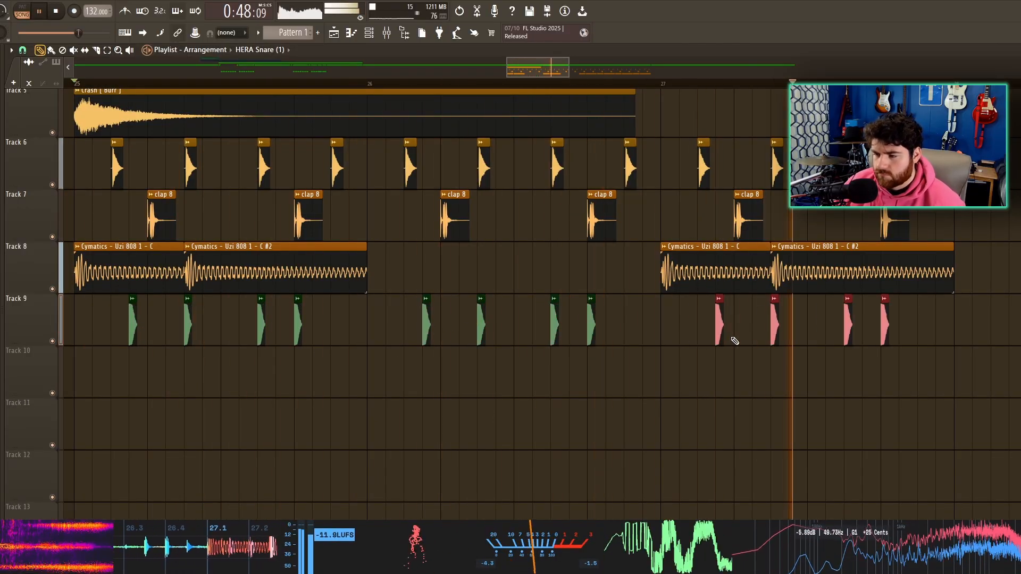
scroll(726, 326, down, 2)
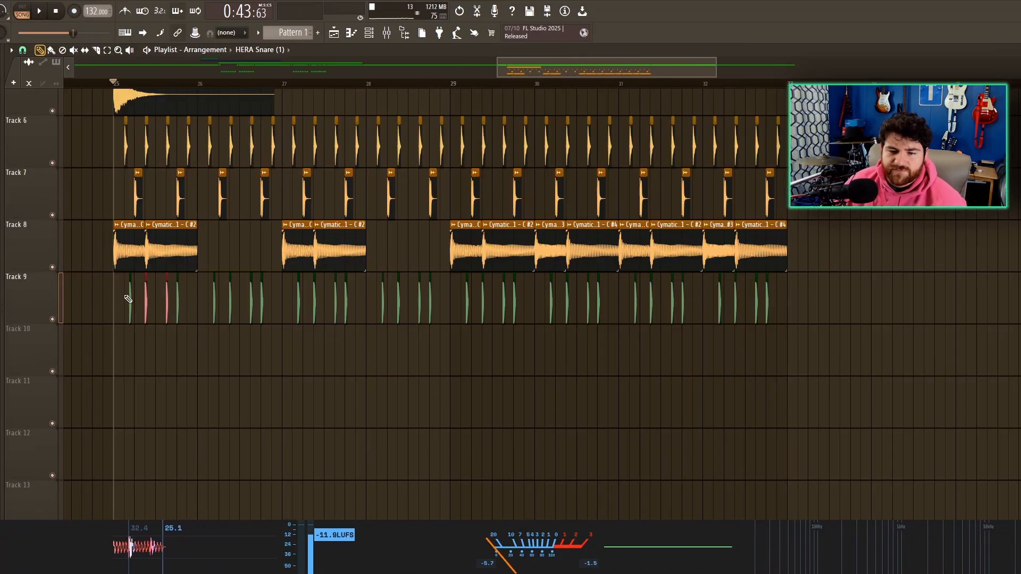
Nudge all HERA Snare (1) clips on Track 9 to start slightly behind the grid, checking their timing with playback.
ctrl+click(38, 303)
scroll(110, 299, up, 10)
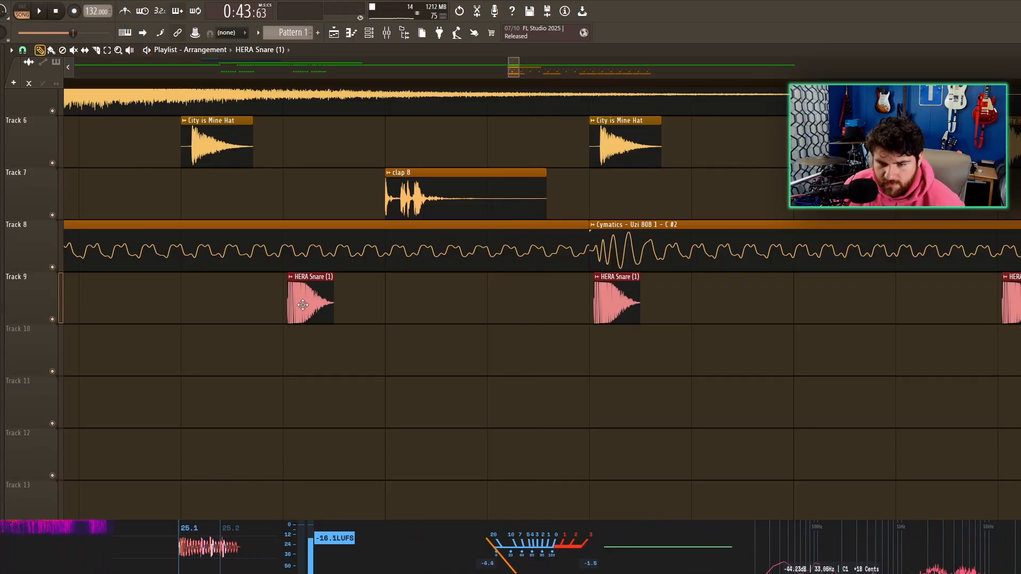
drag(309, 304, 297, 304)
key(space)
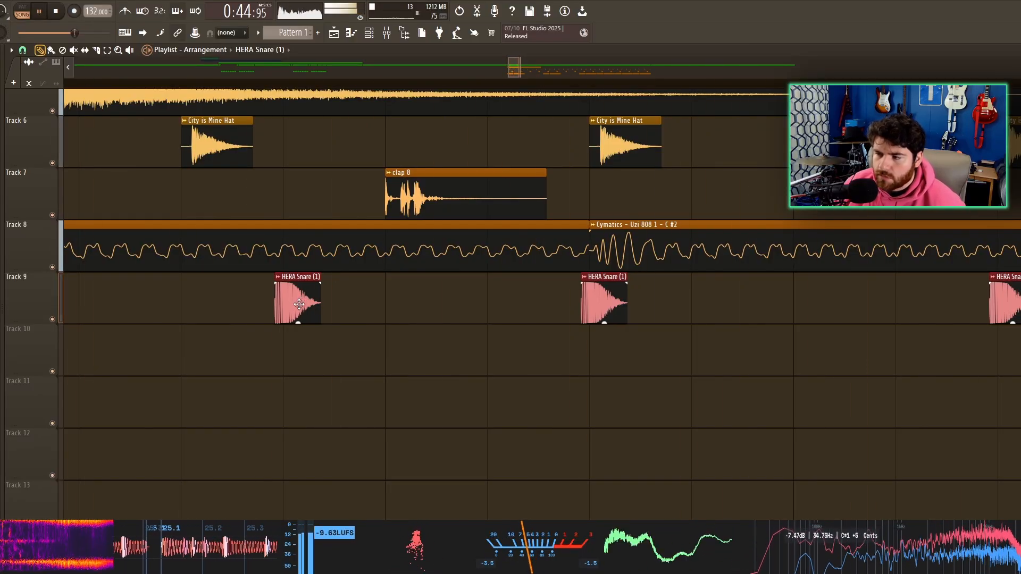
scroll(299, 304, down, 3)
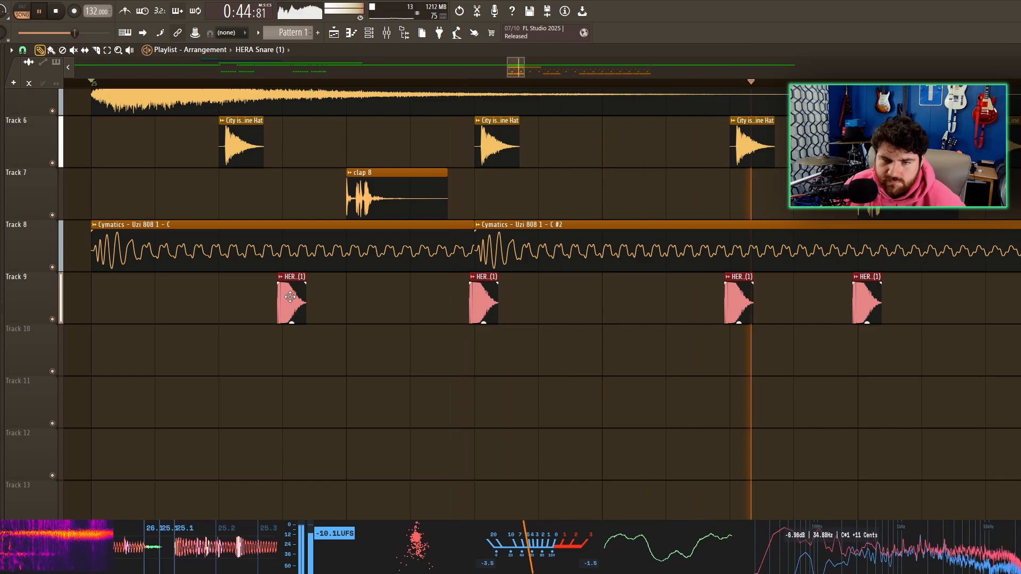
drag(294, 295, 304, 295)
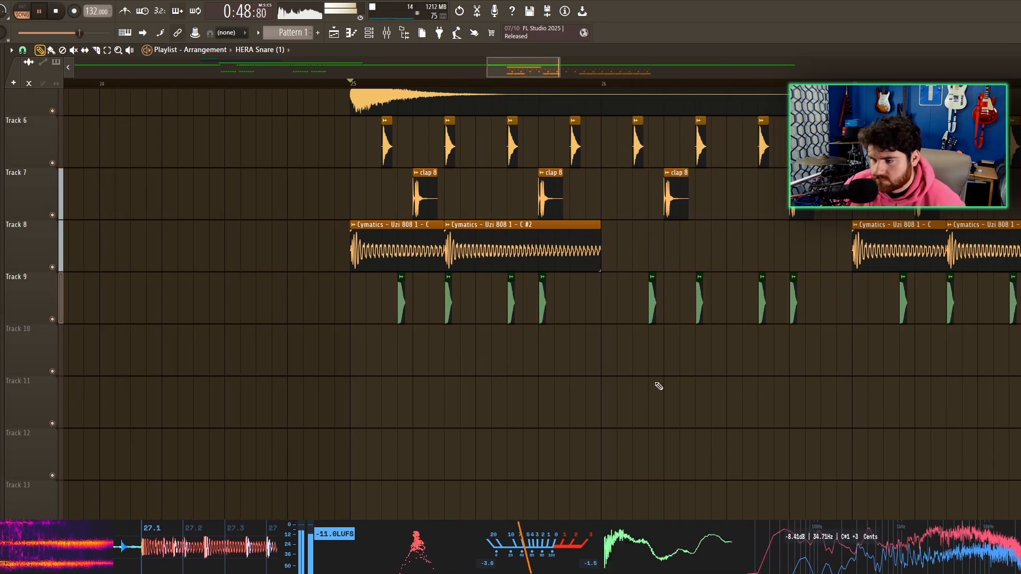
Examine how the snares on Track 9 line up with the hats, claps and 808 clips in bars 25 to 28.
scroll(412, 334, down, 3)
scroll(601, 342, up, 2)
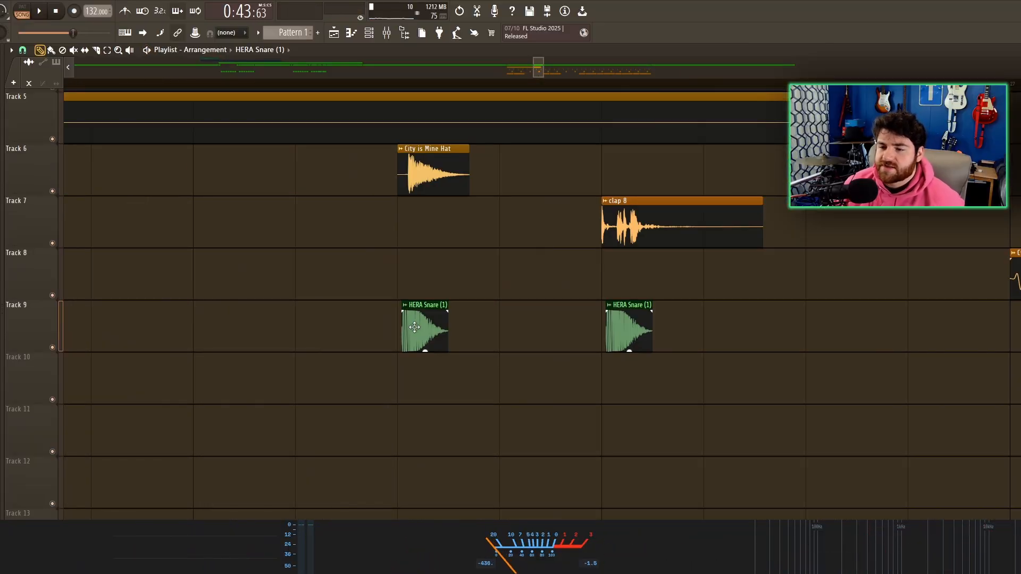
scroll(418, 326, up, 3)
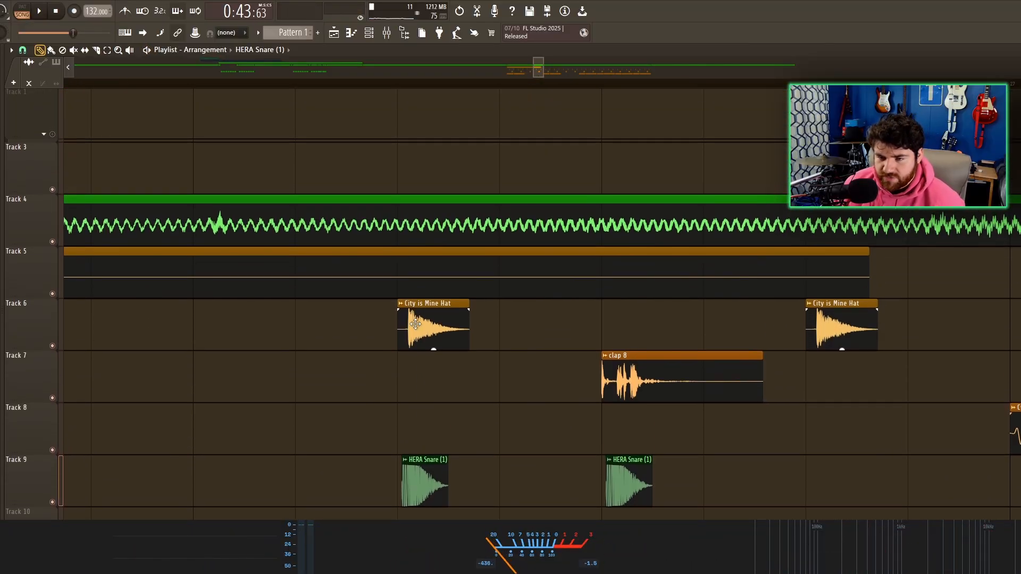
scroll(389, 281, down, 4)
scroll(361, 292, up, 3)
scroll(394, 298, down, 9)
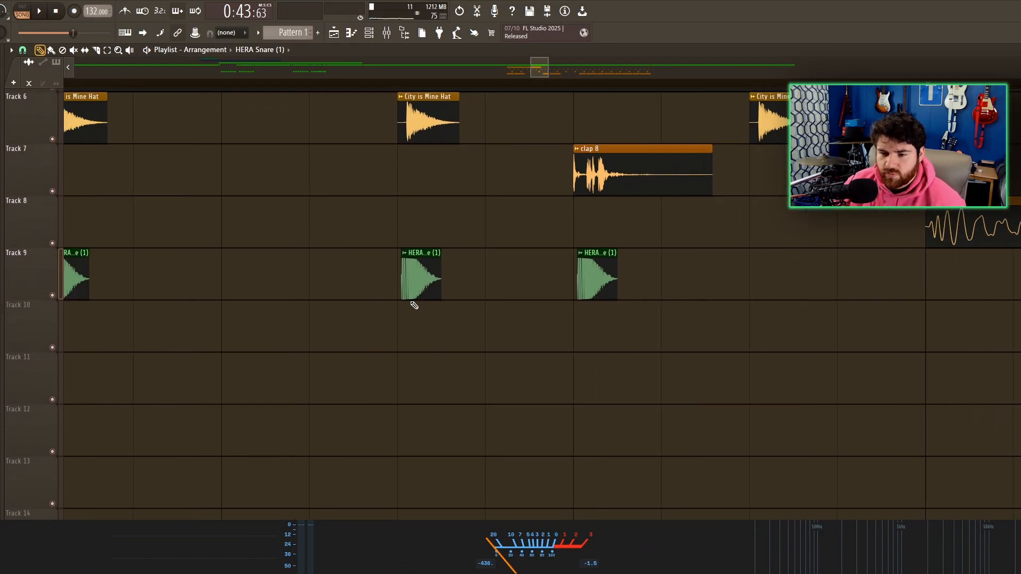
scroll(321, 303, up, 4)
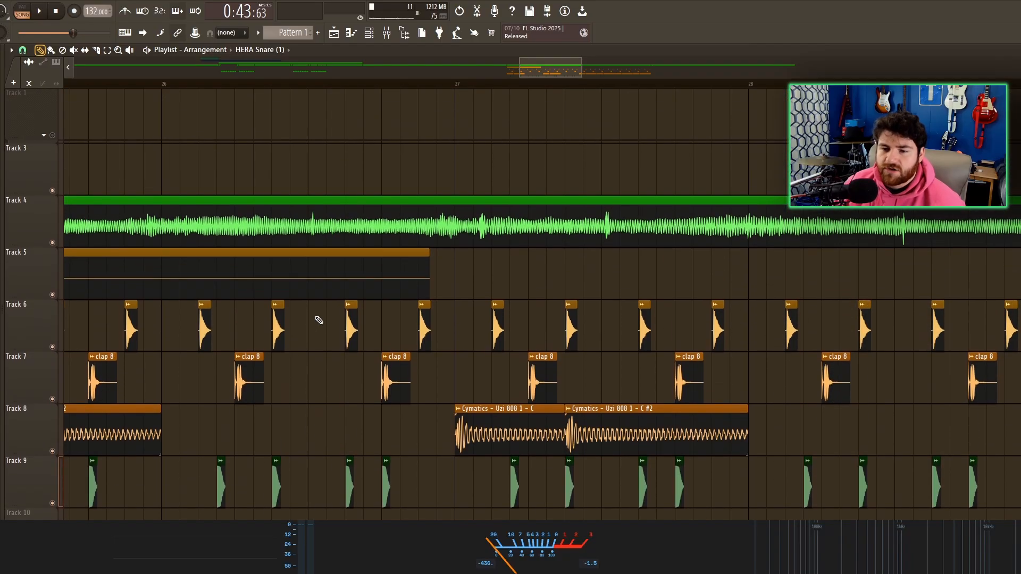
scroll(553, 324, down, 4)
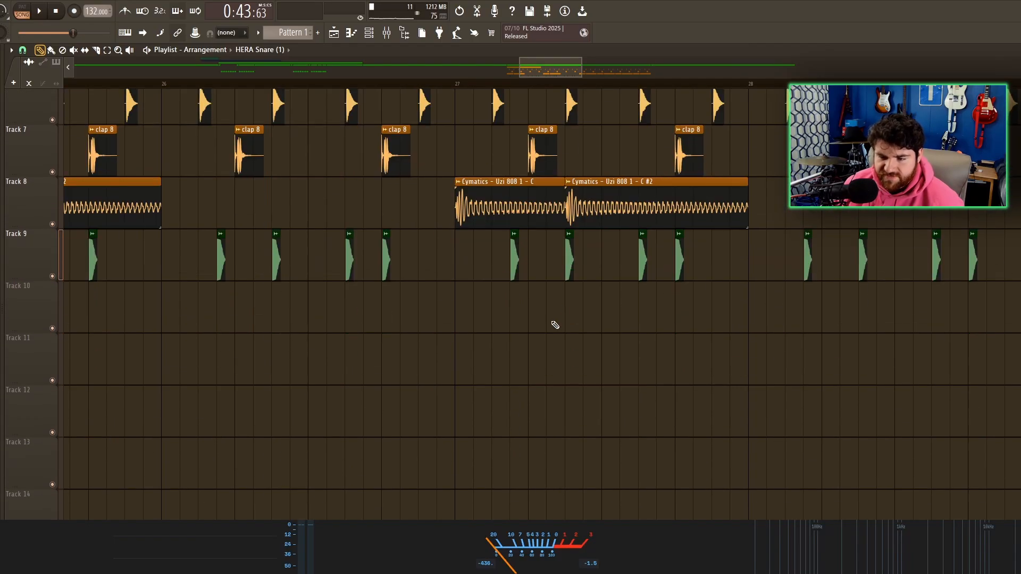
scroll(513, 335, up, 5)
scroll(492, 319, up, 1)
scroll(492, 324, up, 6)
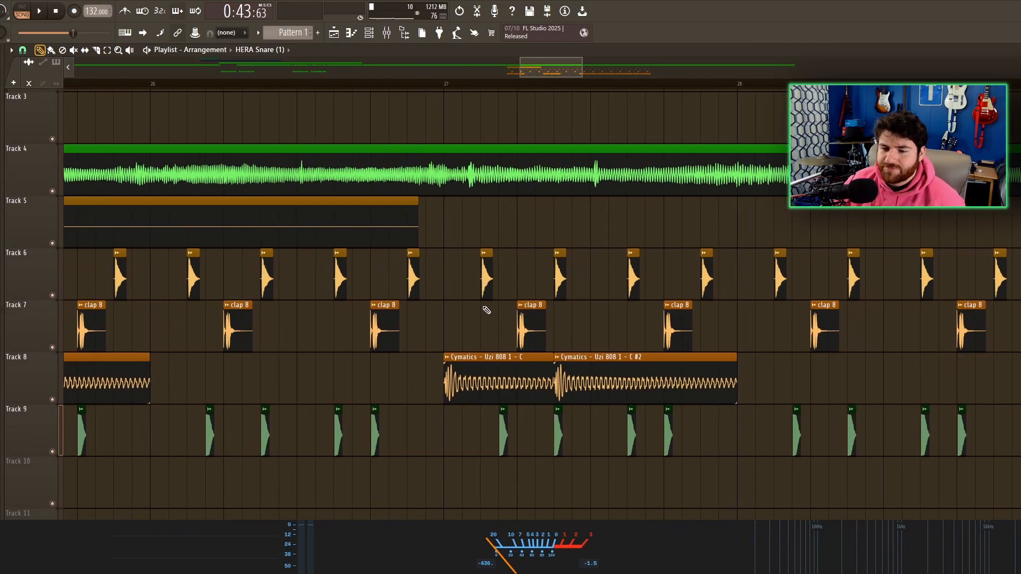
scroll(498, 371, down, 5)
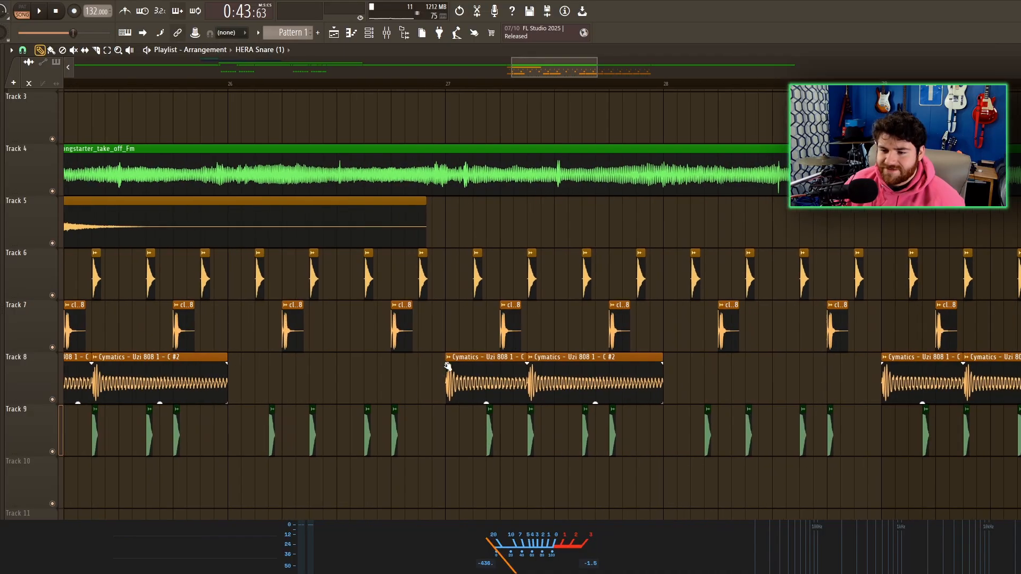
scroll(449, 365, down, 5)
scroll(452, 367, up, 5)
scroll(518, 393, up, 4)
Open the sample settings of the first HERA Snare (1) clip, set its pitch range to 9 and play the loop.
drag(365, 371, 465, 344)
scroll(450, 336, down, 5)
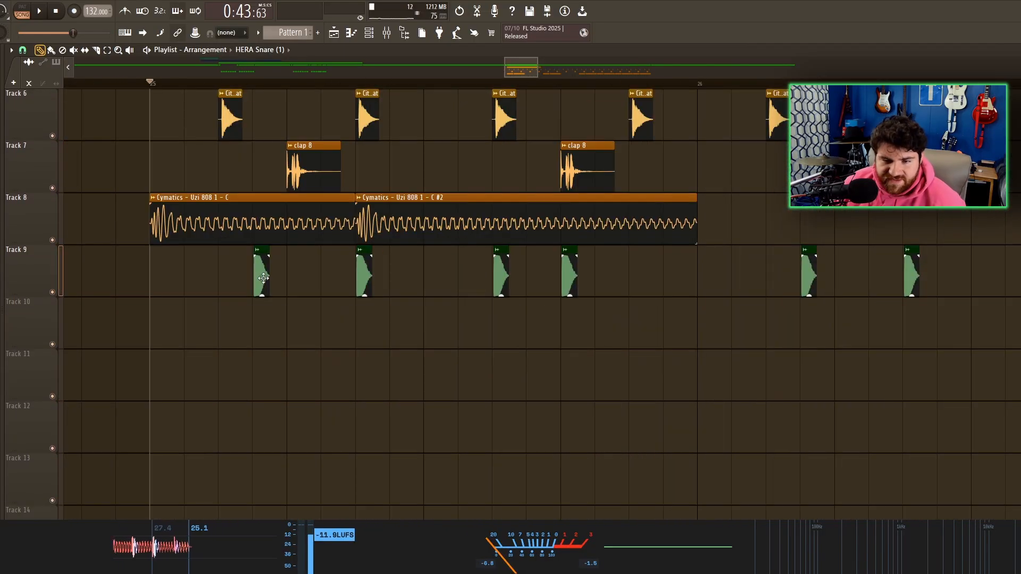
click(263, 277)
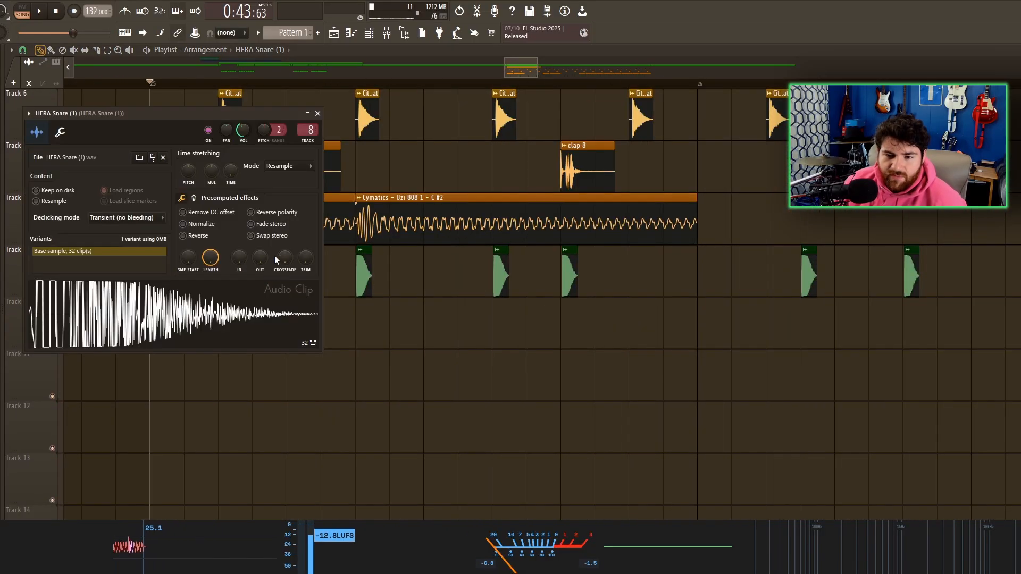
right_click(260, 129)
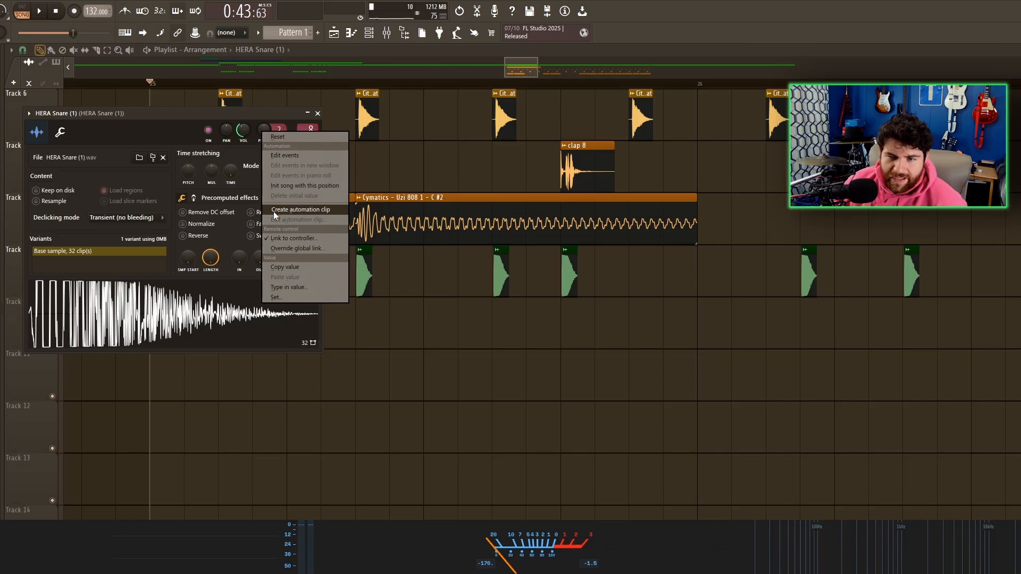
click(292, 128)
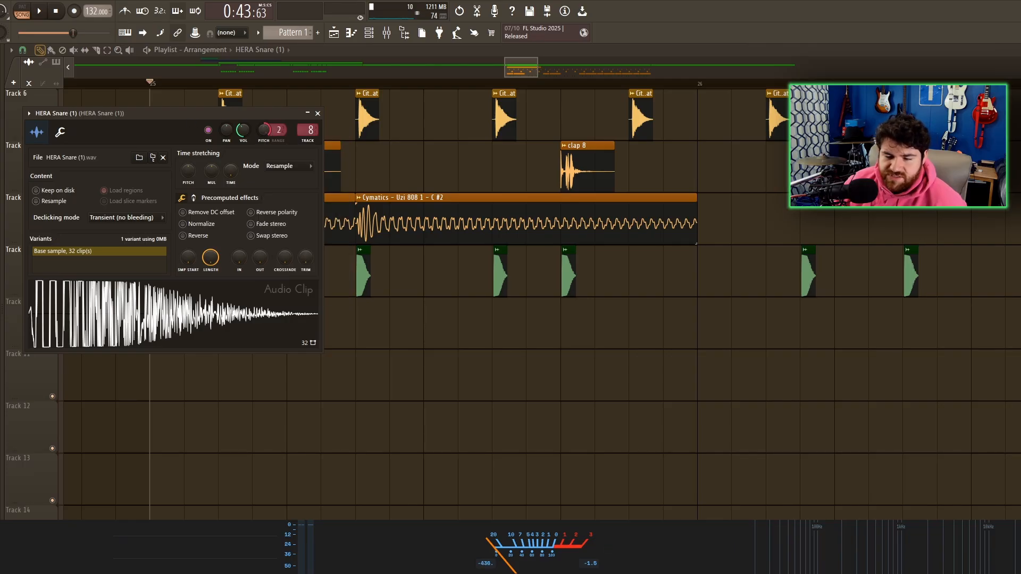
key(space)
key(space)
drag(279, 131, 279, 113)
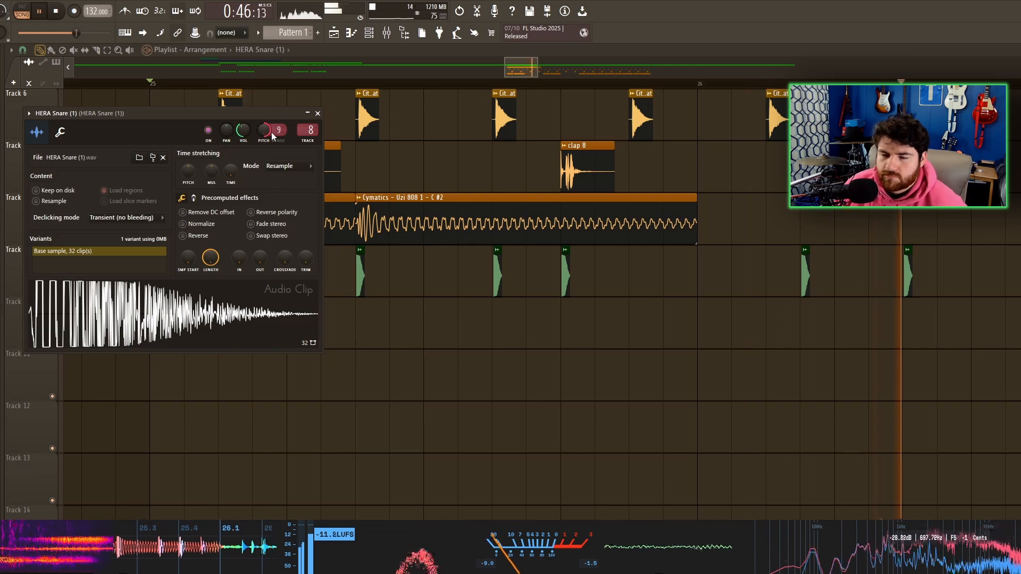
key(space)
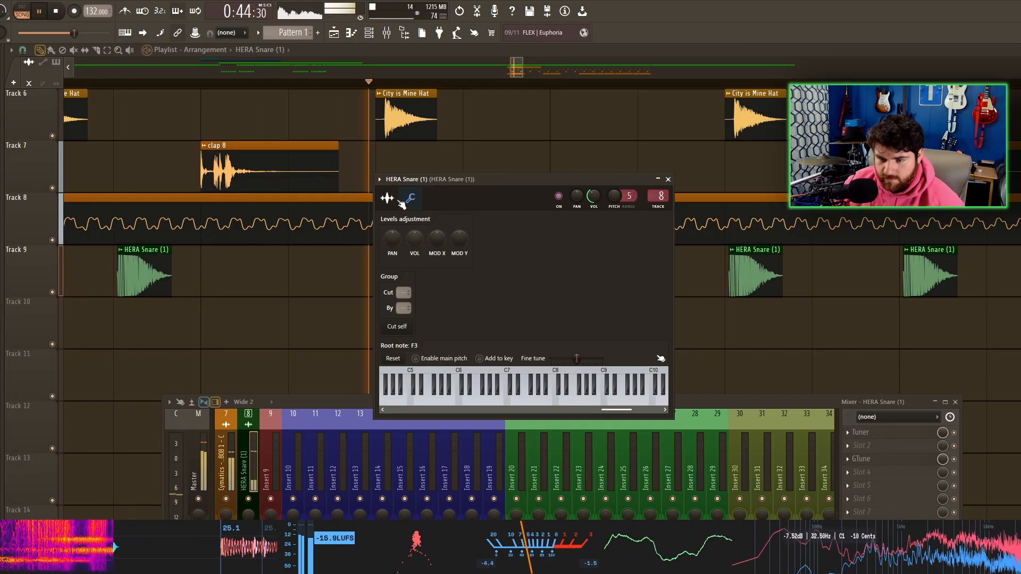
Check the snare's root note settings, then audition it with the time-stretch multiplier reset and raised again.
click(387, 198)
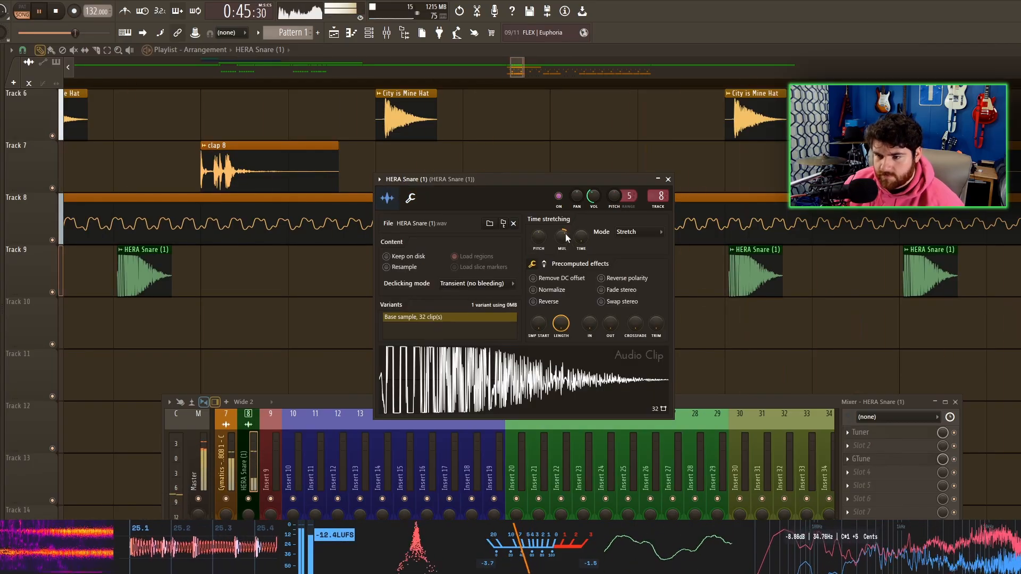
click(411, 197)
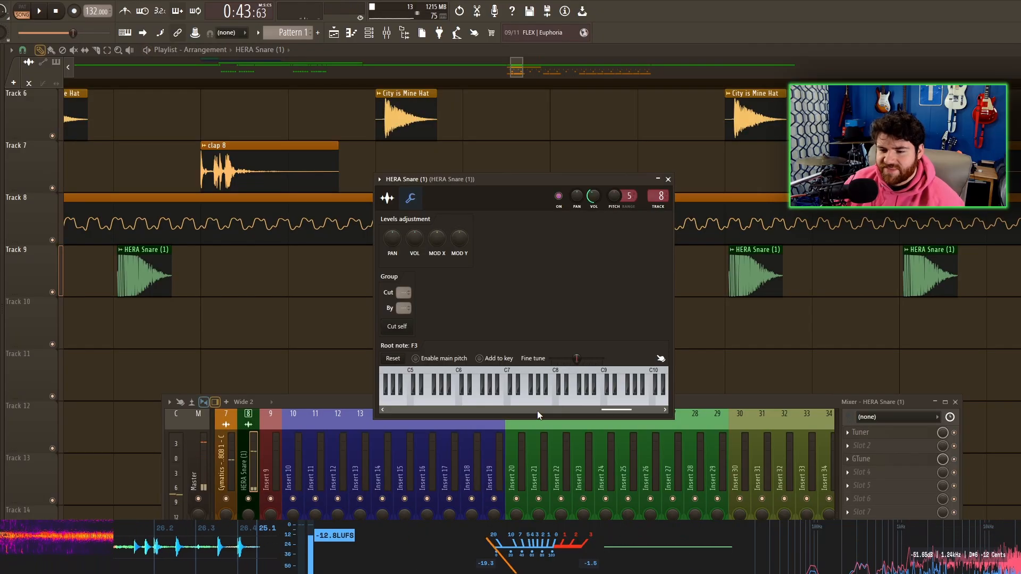
key(space)
drag(617, 411, 527, 411)
key(space)
click(388, 199)
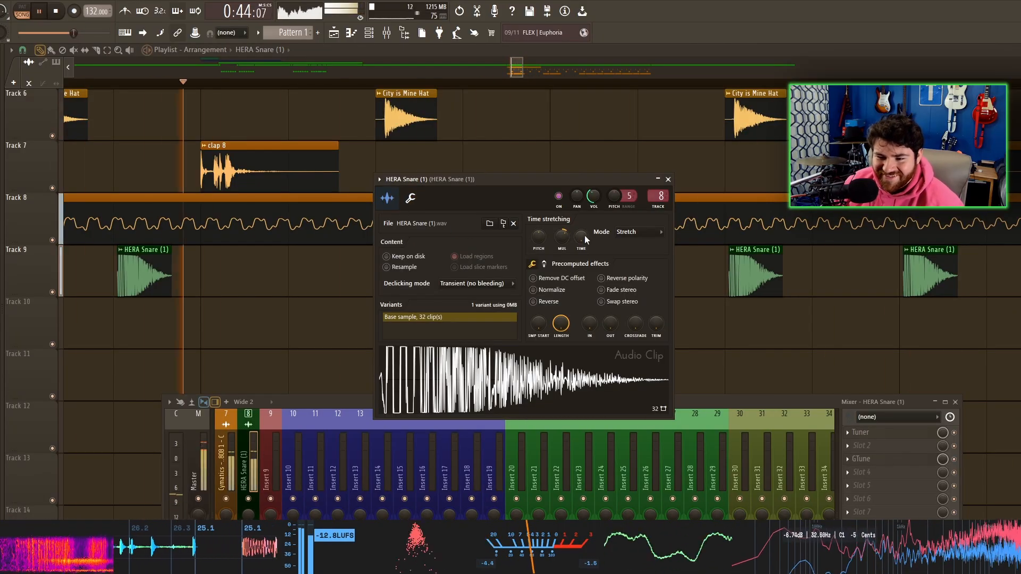
alt+click(563, 236)
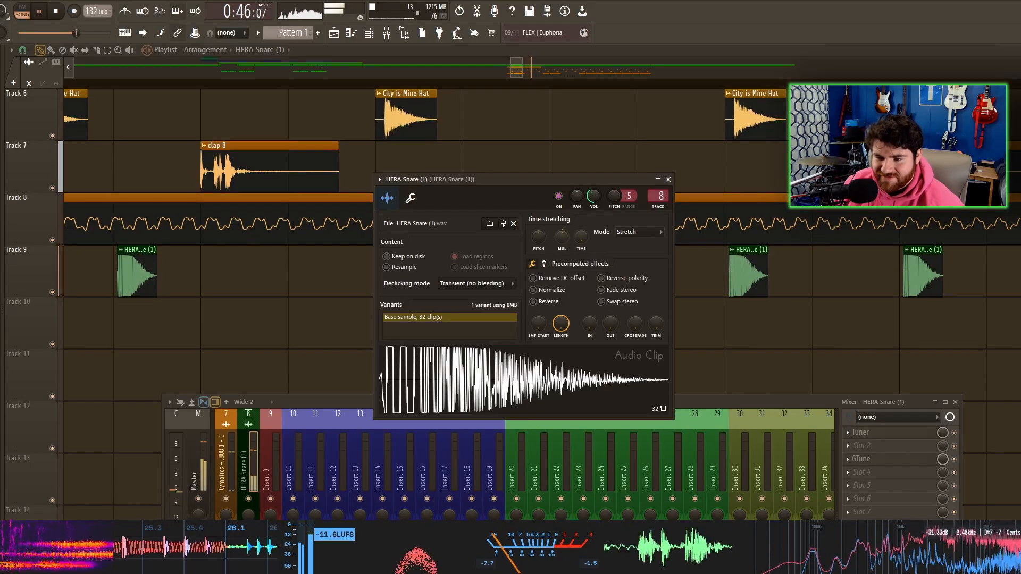
drag(563, 242, 562, 240)
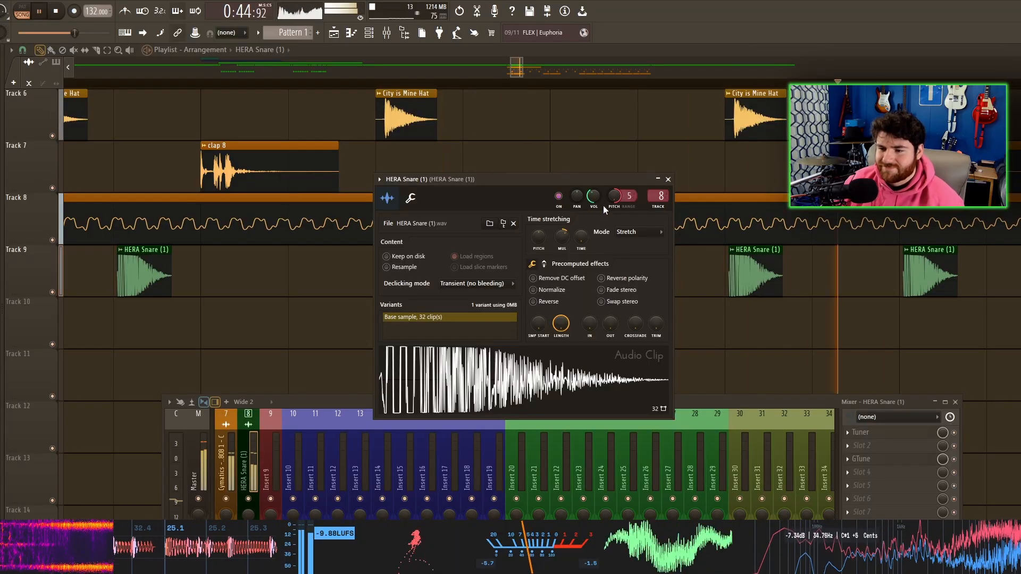
Raise the HERA Snare (1) pitch, create an automation clip for its channel pitch on Track 10 and play from bar 25.
drag(616, 197, 617, 162)
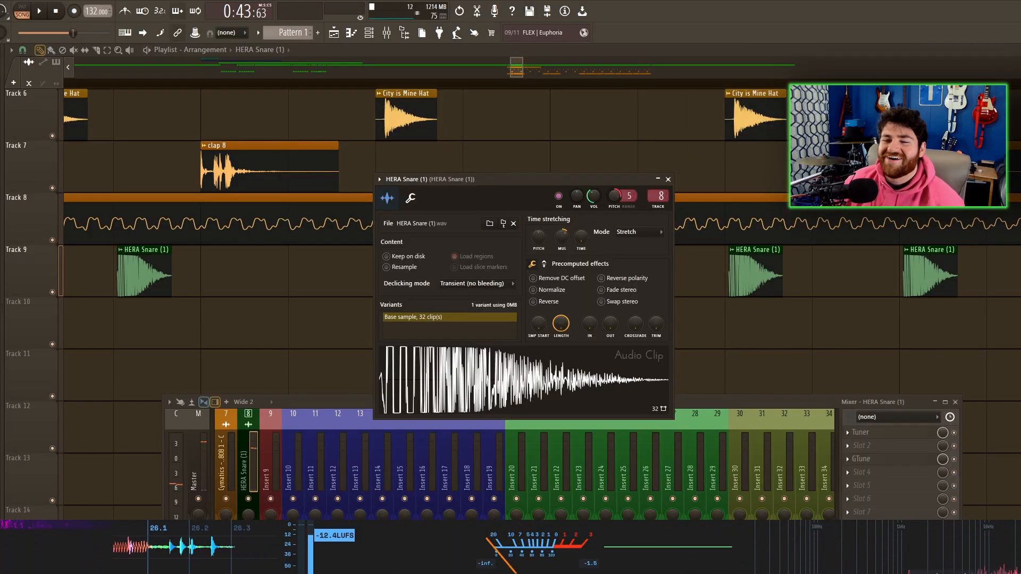
right_click(616, 196)
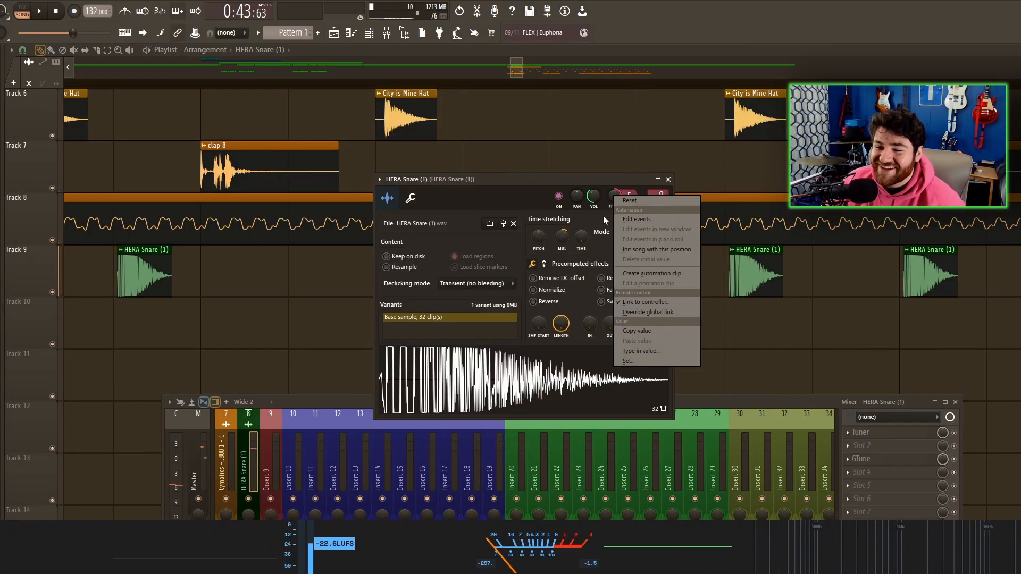
click(647, 273)
middle_click(280, 366)
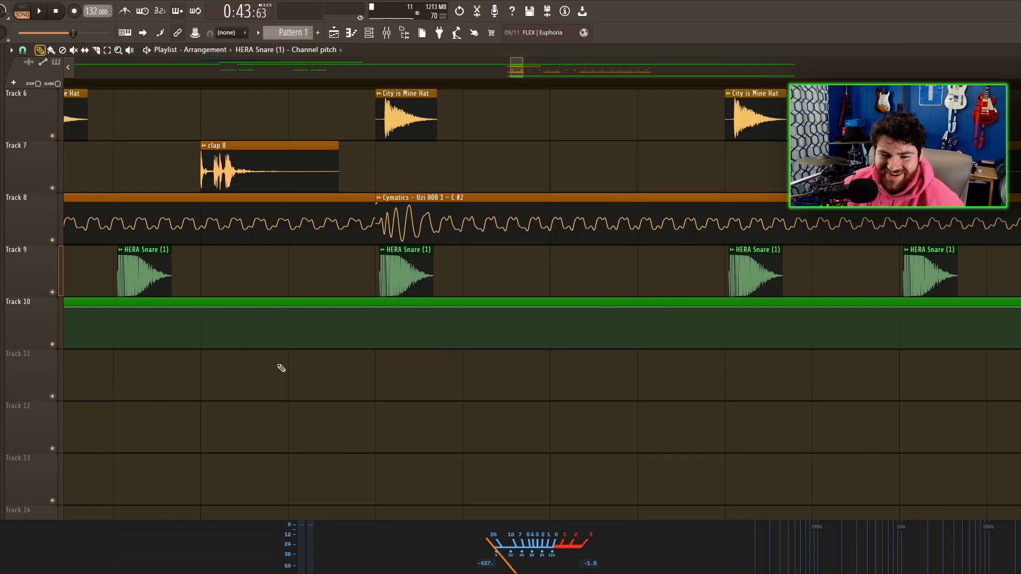
scroll(659, 239, down, 3)
drag(659, 235, 634, 210)
scroll(634, 209, up, 3)
key(space)
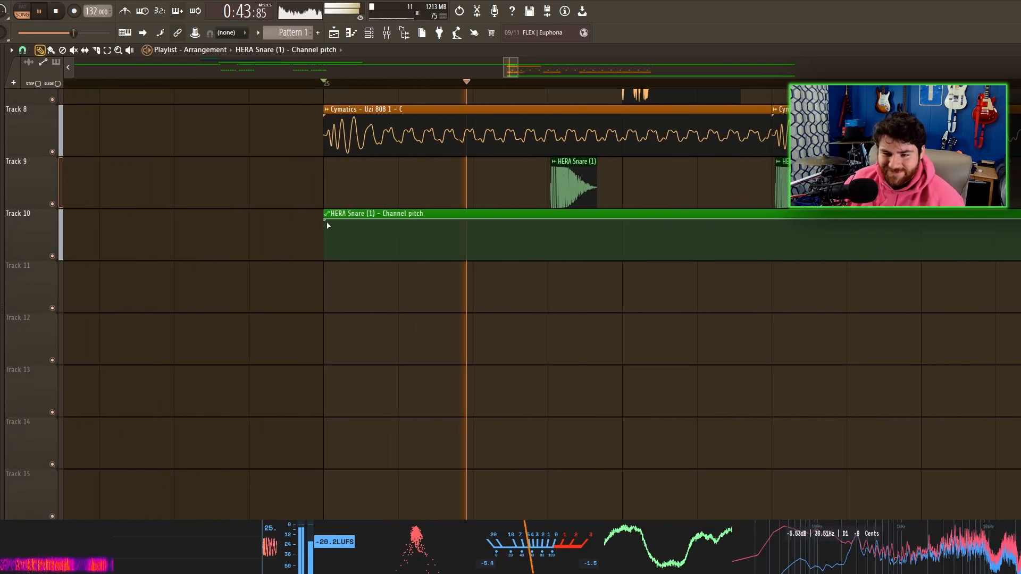
Add two automation points on Track 10 at the first snare of bar 26, dropping the pitch vertically to the minimum.
drag(332, 233, 265, 232)
scroll(264, 233, down, 3)
right_click(258, 225)
click(404, 266)
scroll(643, 304, down, 3)
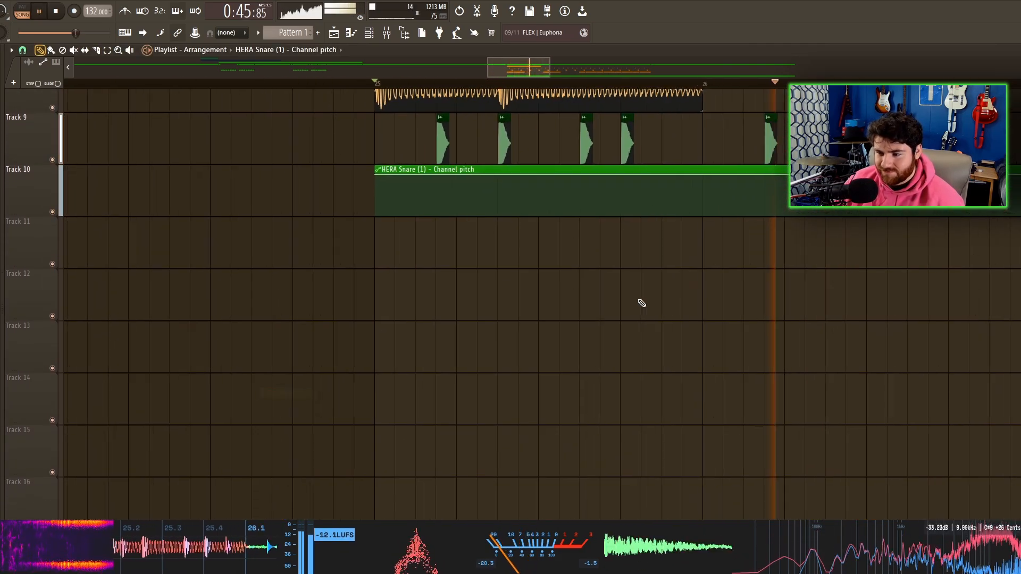
drag(642, 303, 604, 261)
key(space)
key(space)
scroll(604, 262, up, 3)
right_click(602, 229)
right_click(603, 270)
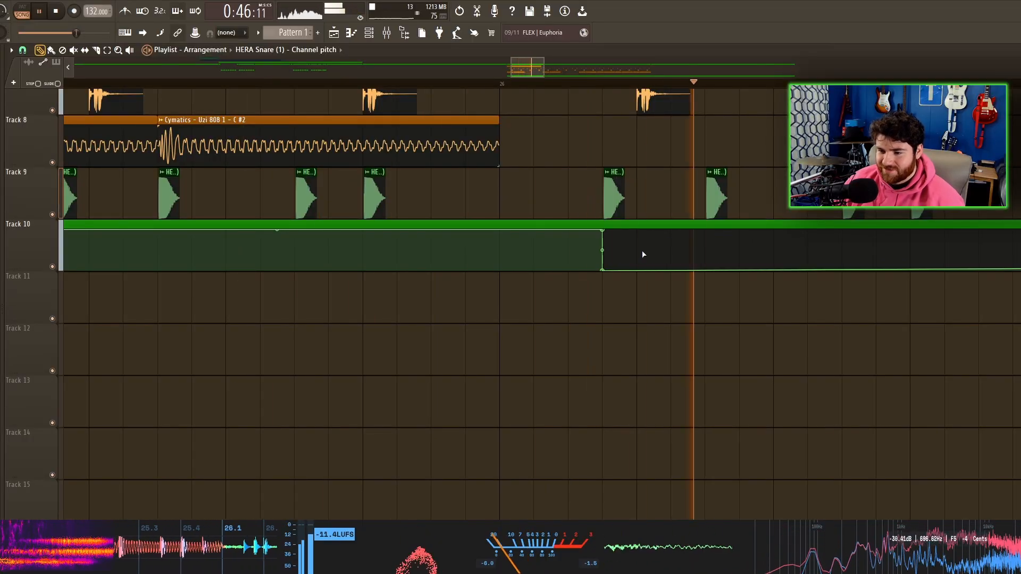
Set the lower automation point at the first snare of bar 26 to 0.5 and play the loop.
key(space)
right_click(602, 270)
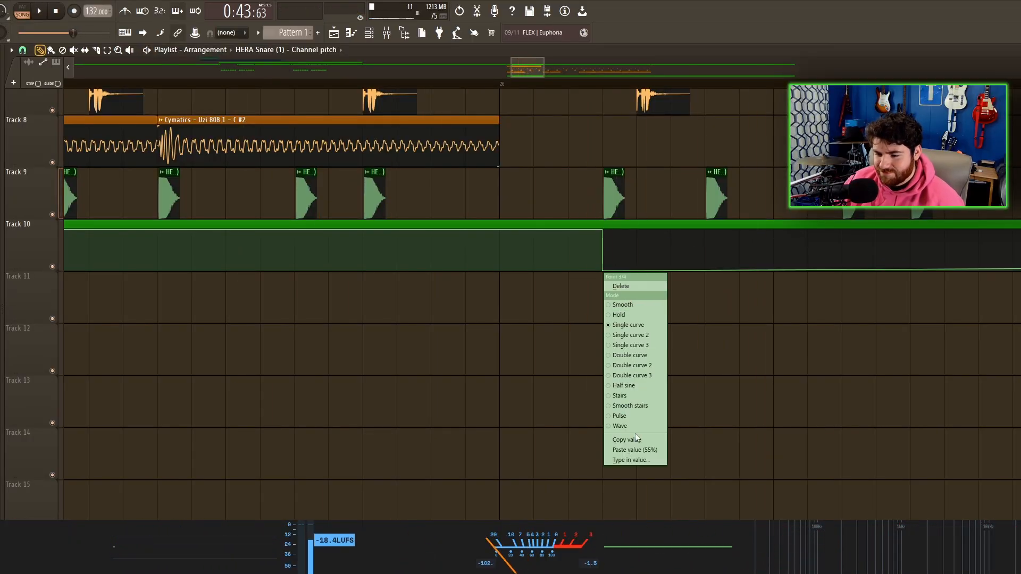
click(640, 461)
text(0.5)
key(Return)
key(space)
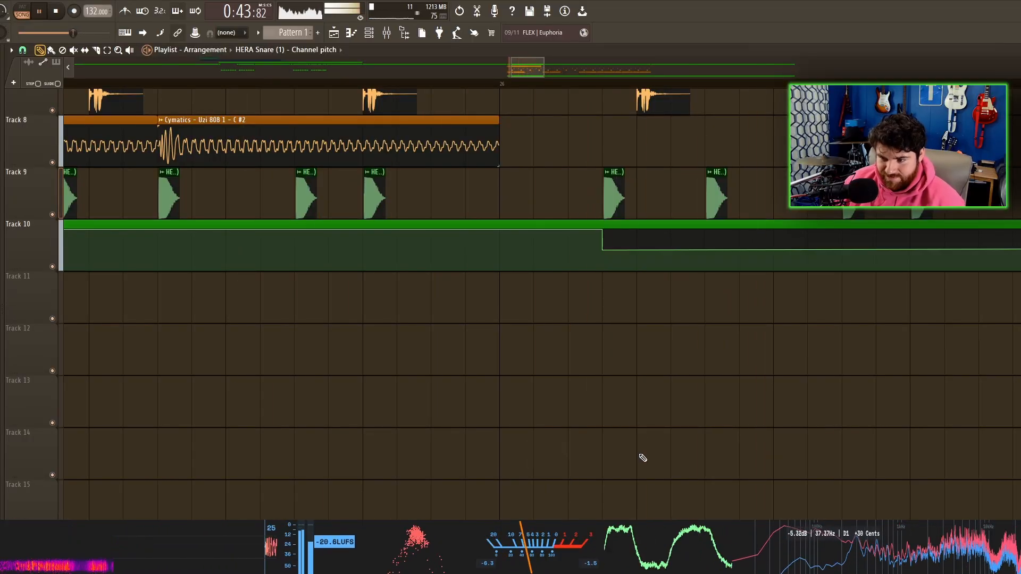
Copy the value of the lower pitch point in bar 26 onto a new automation point at the start of bar 27.
scroll(626, 319, down, 3)
right_click(616, 250)
click(638, 419)
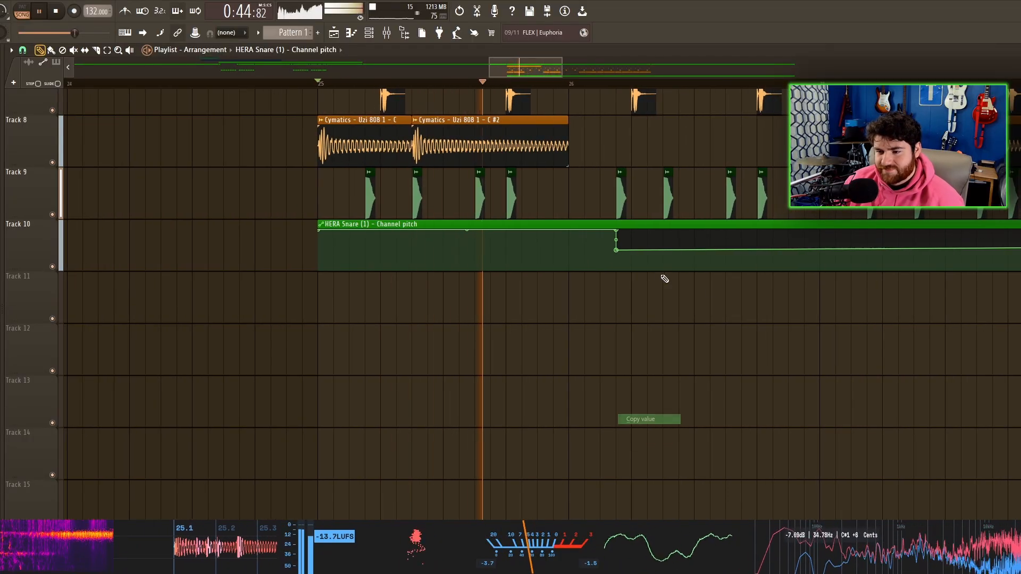
drag(783, 284, 599, 294)
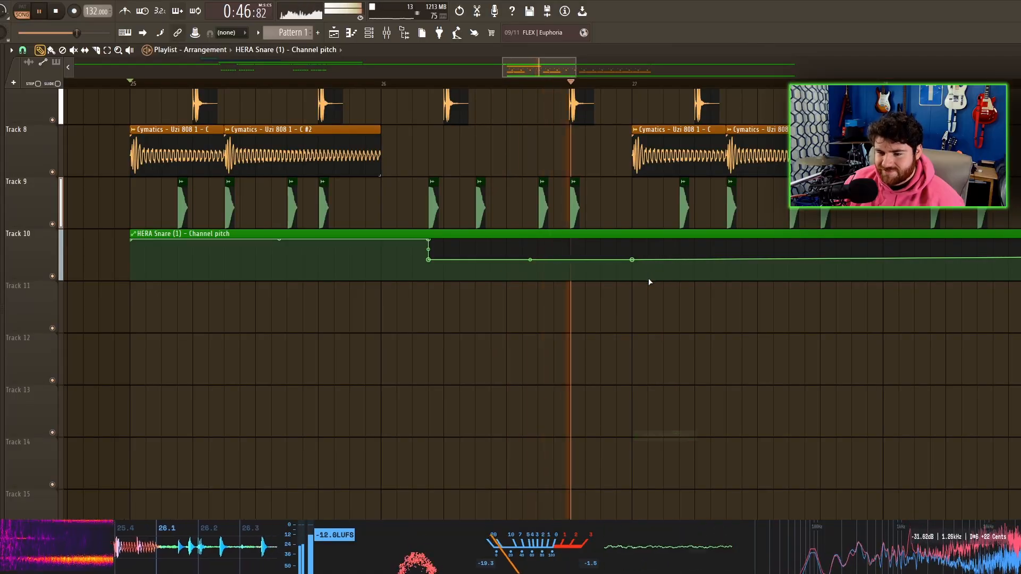
Raise the snare pitch vertically to its high level at bar 27 and drop it again at the start of bar 28.
scroll(648, 269, down, 3)
key(space)
right_click(653, 254)
key(space)
drag(729, 253, 544, 241)
right_click(596, 228)
right_click(588, 248)
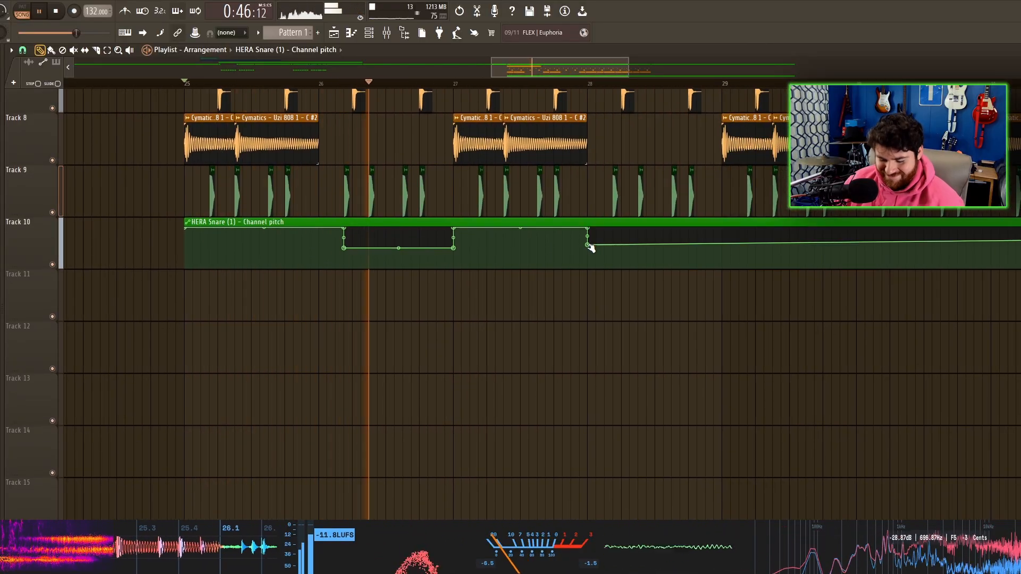
Hold the lowered bar 26 pitch value from bar 28 to bar 30 and add a further vertical drop at bar 30.
scroll(307, 266, up, 5)
scroll(414, 234, up, 1)
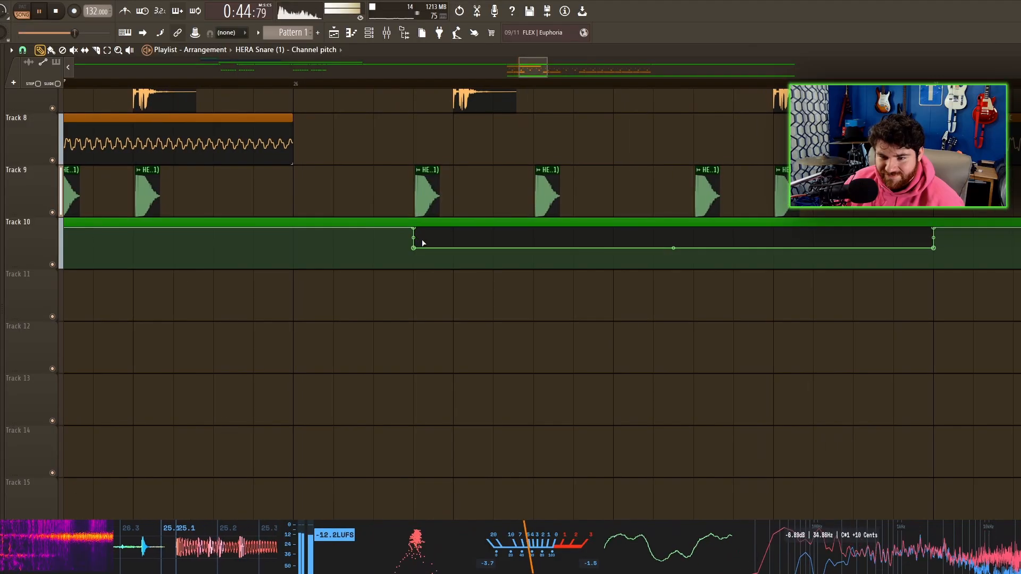
scroll(474, 256, down, 4)
drag(653, 282, 352, 312)
scroll(608, 278, down, 4)
drag(608, 292, 430, 277)
scroll(542, 279, up, 5)
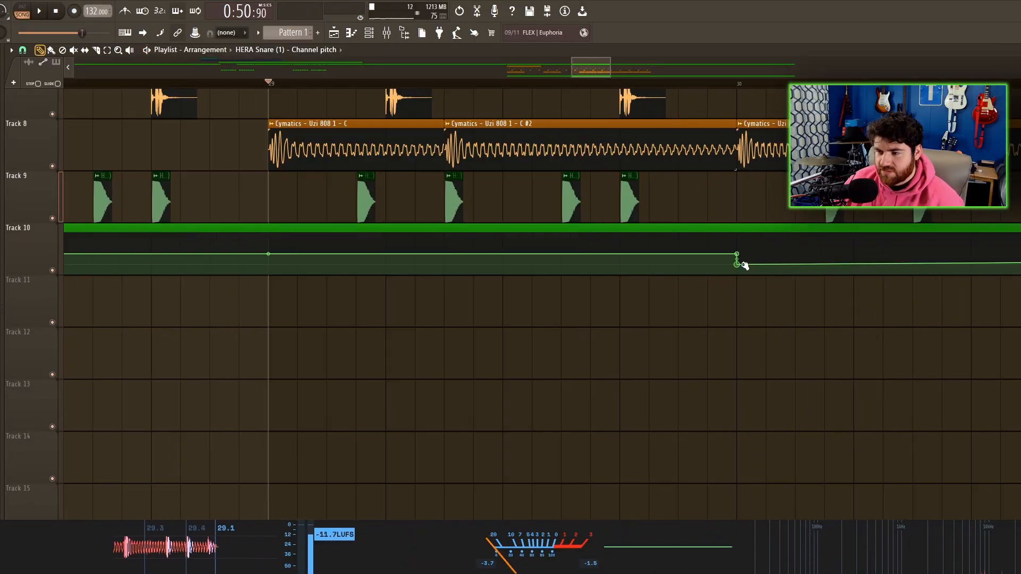
Hold the bar 30 pitch to bar 31, drop it to the minimum there and raise it to the bar 28 level at bar 32.
drag(775, 270, 509, 222)
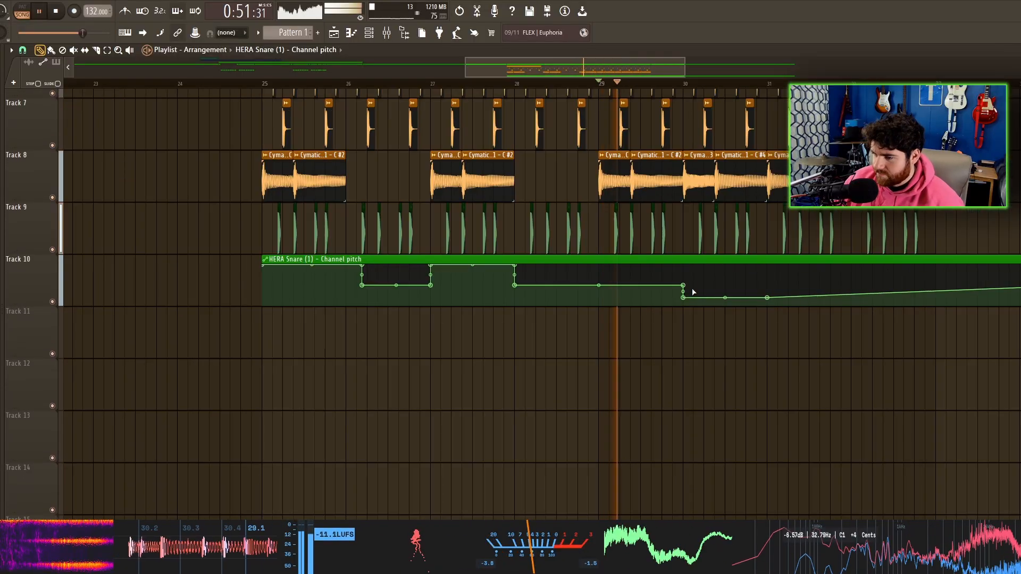
drag(692, 292, 453, 283)
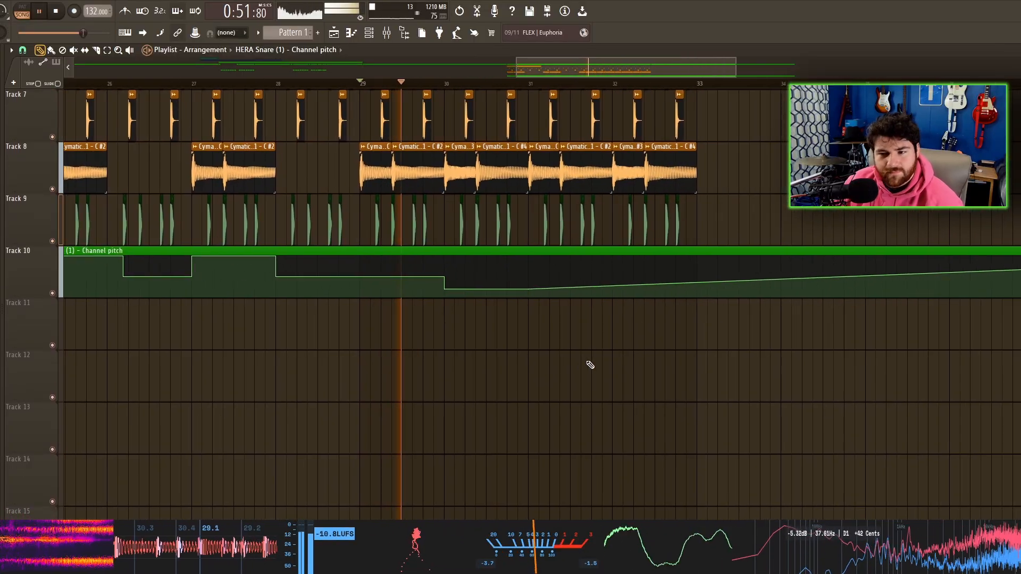
scroll(589, 364, up, 3)
scroll(548, 283, up, 4)
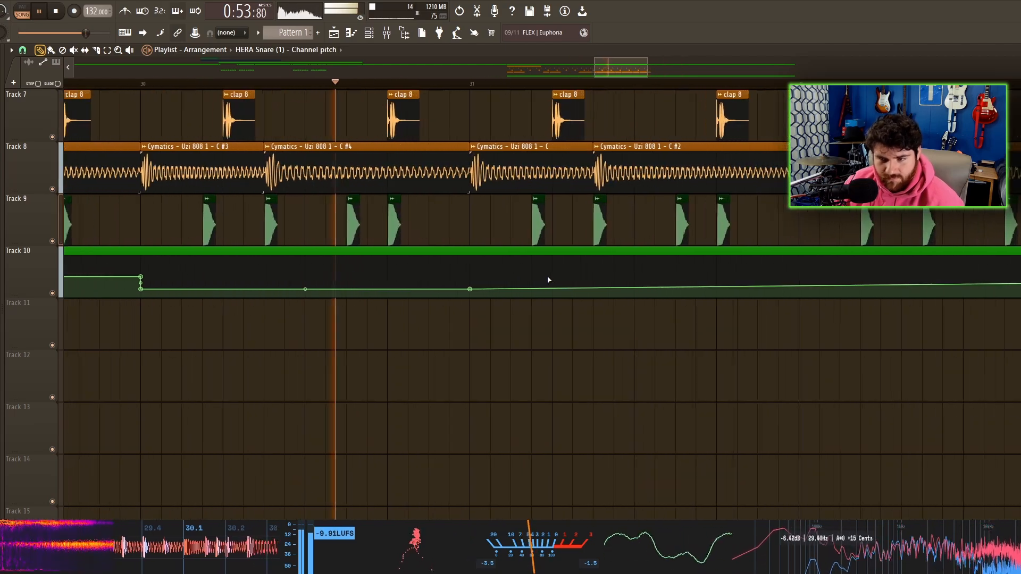
scroll(556, 285, down, 3)
key(space)
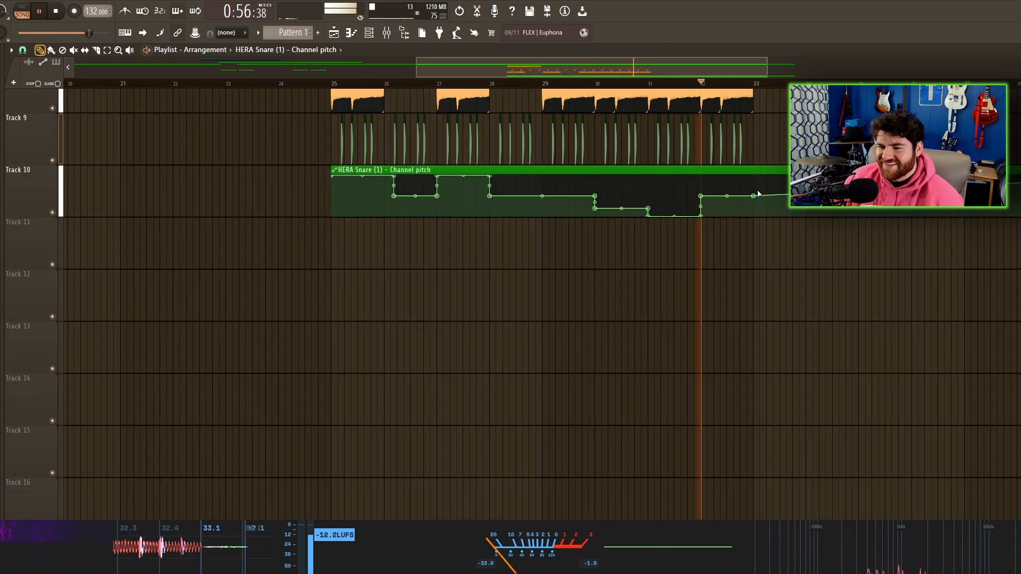
Cut the snare pitch automation clip at bar 33 and delete the leftover piece beyond it.
scroll(422, 226, down, 2)
scroll(722, 254, down, 2)
scroll(723, 253, up, 3)
click(749, 220)
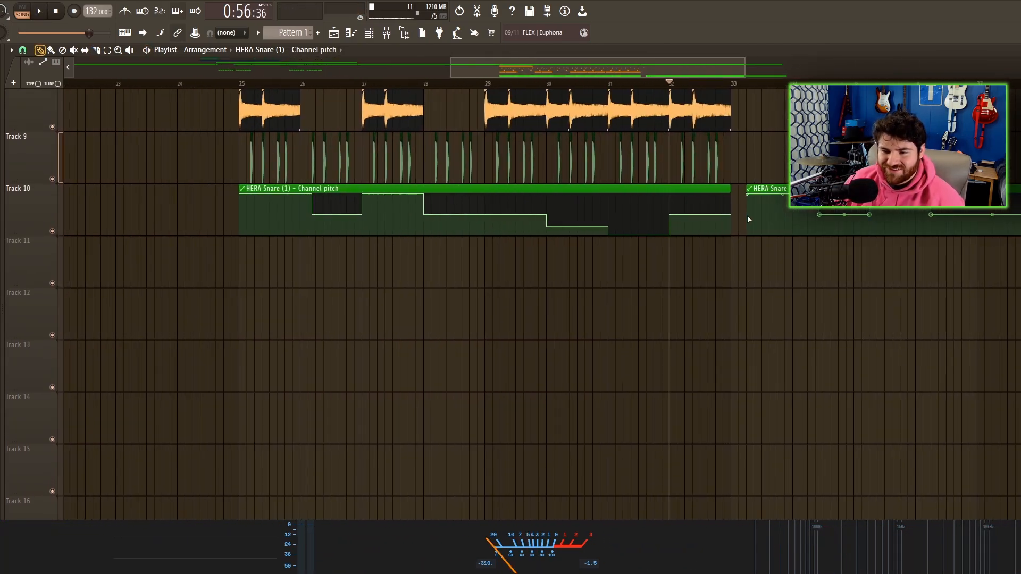
right_click(750, 219)
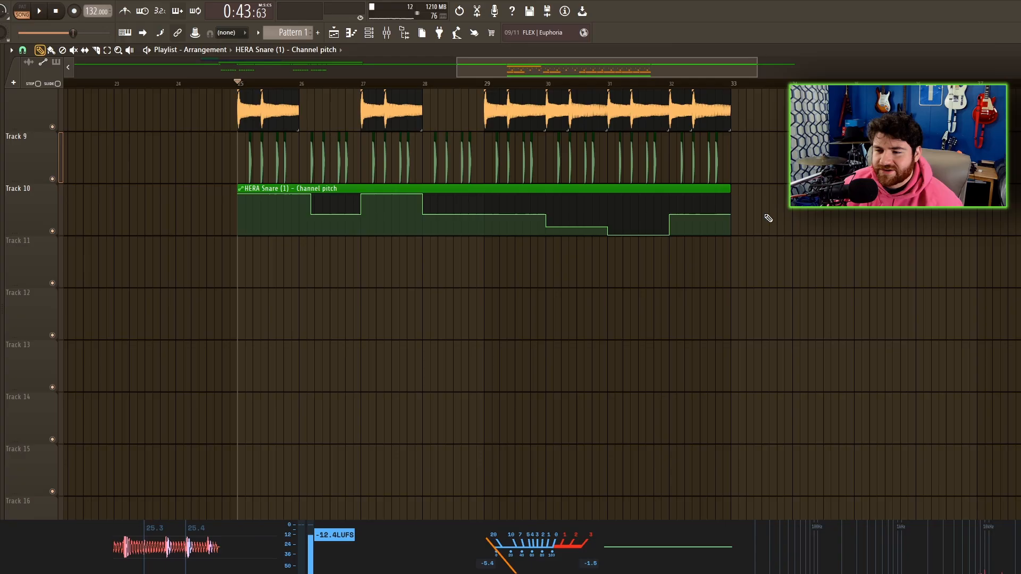
Move the pitch automation clip up onto Track 9 with the snares and play the loop from bar 25.
drag(838, 268, 567, 225)
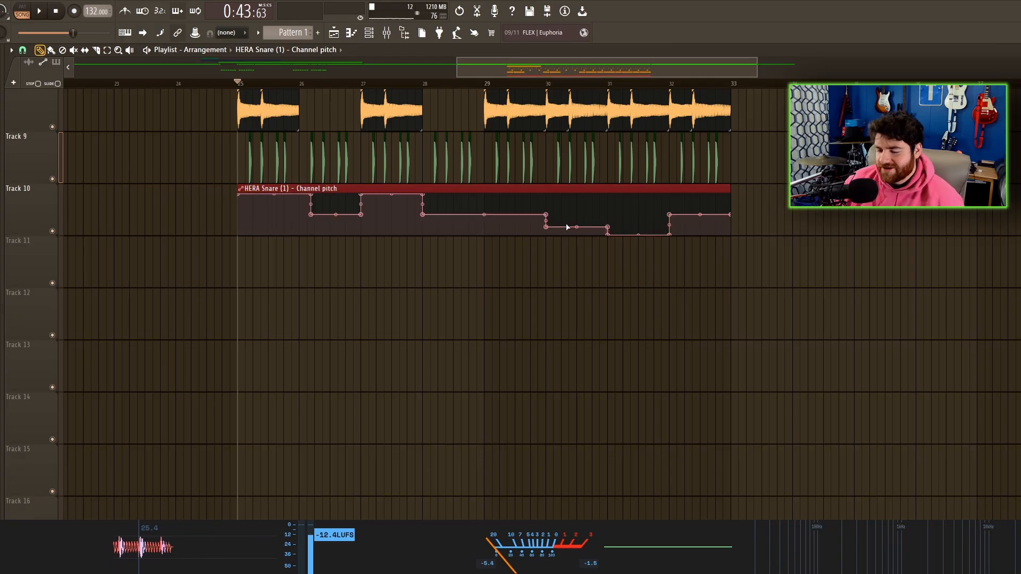
key(shift+Up)
key(space)
ctrl+click(506, 253)
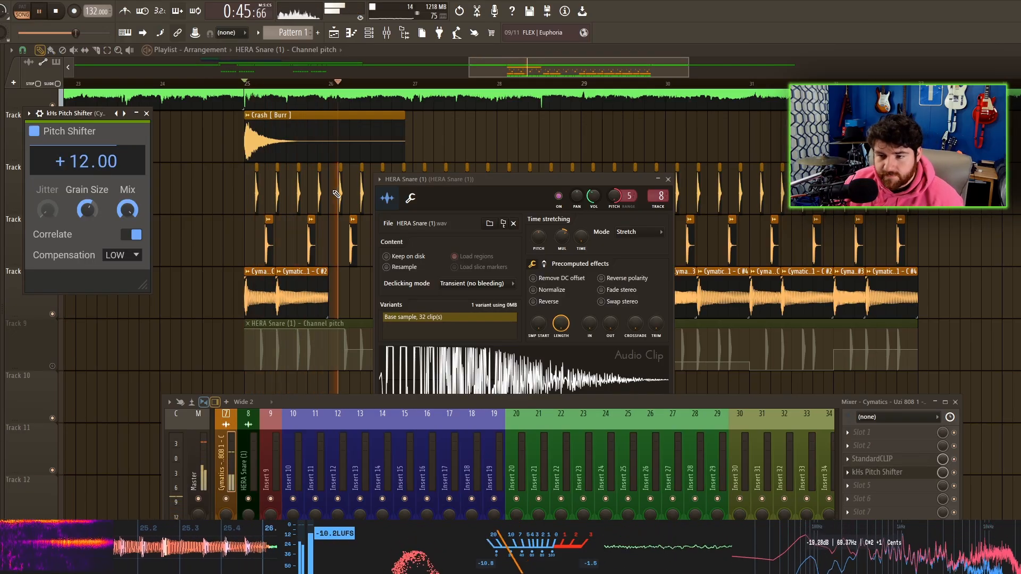
click(669, 180)
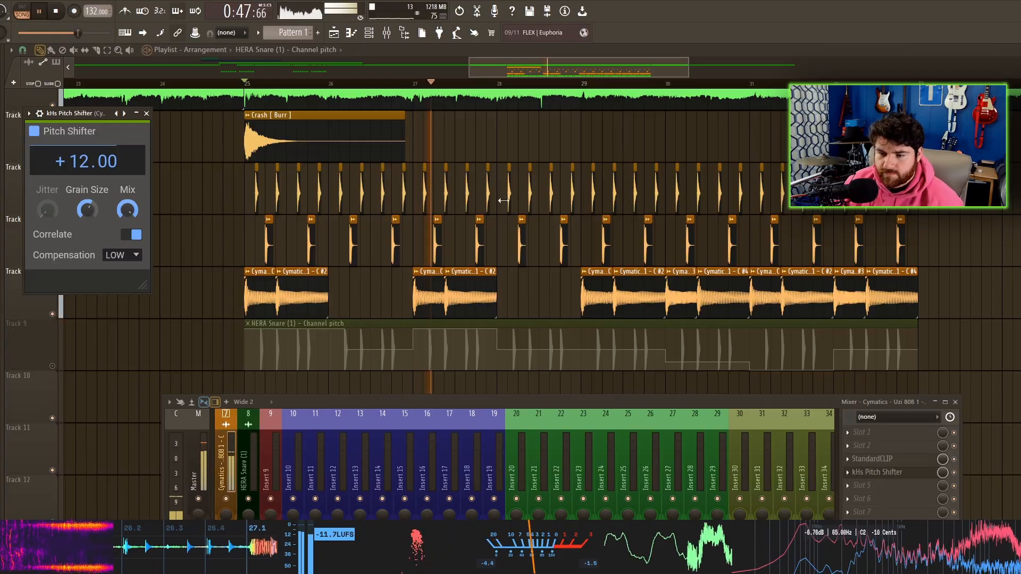
drag(512, 241, 408, 232)
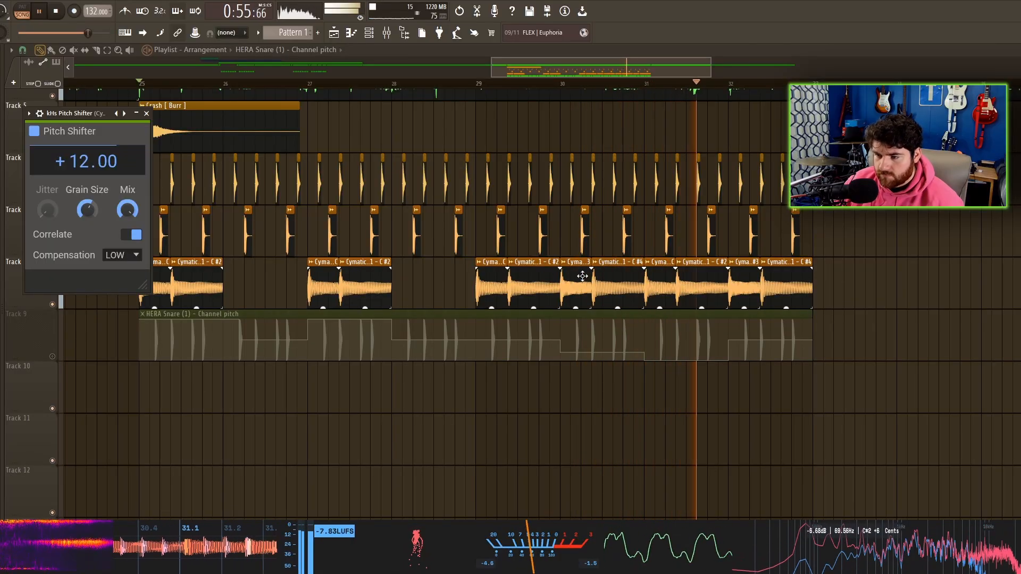
Shorten the Uzi 808 #3 clips at bars 30 and 32 to leave a small gap before each #4 clip.
scroll(604, 281, up, 3)
key(space)
click(445, 83)
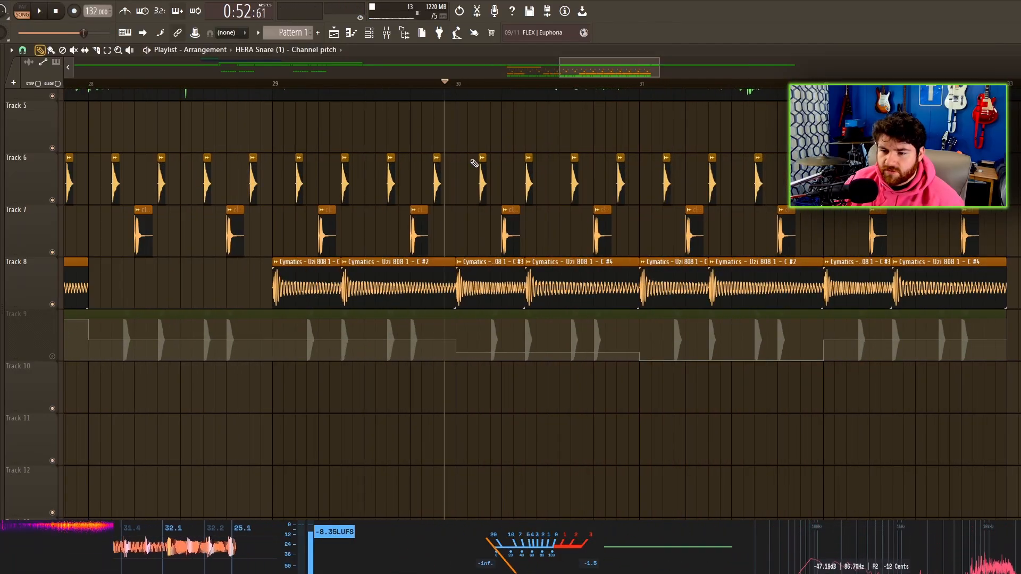
key(space)
click(509, 282)
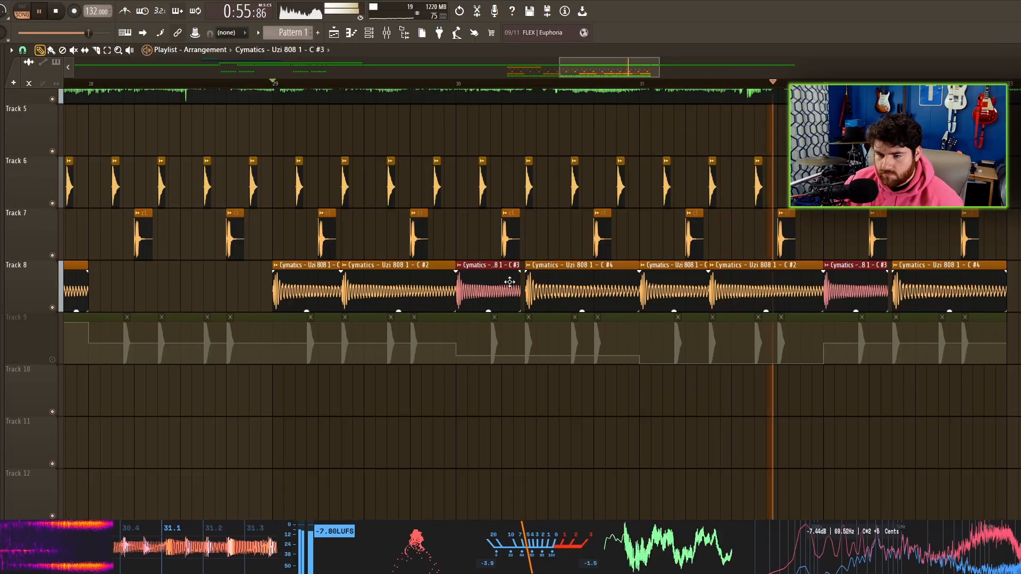
scroll(731, 268, up, 5)
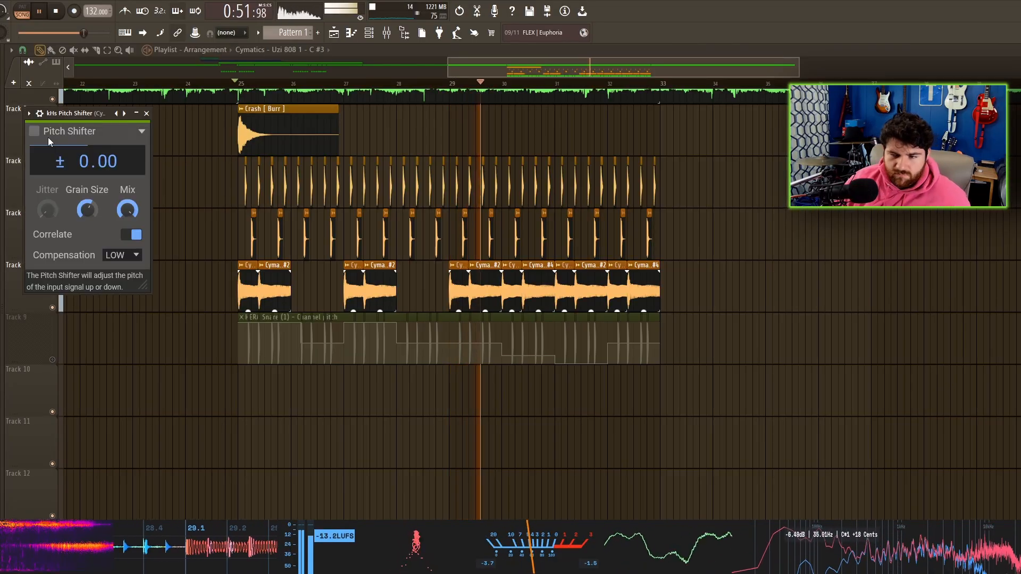
Close the 808's Pitch Shifter, unmute Track 9 and open the mixer.
click(147, 113)
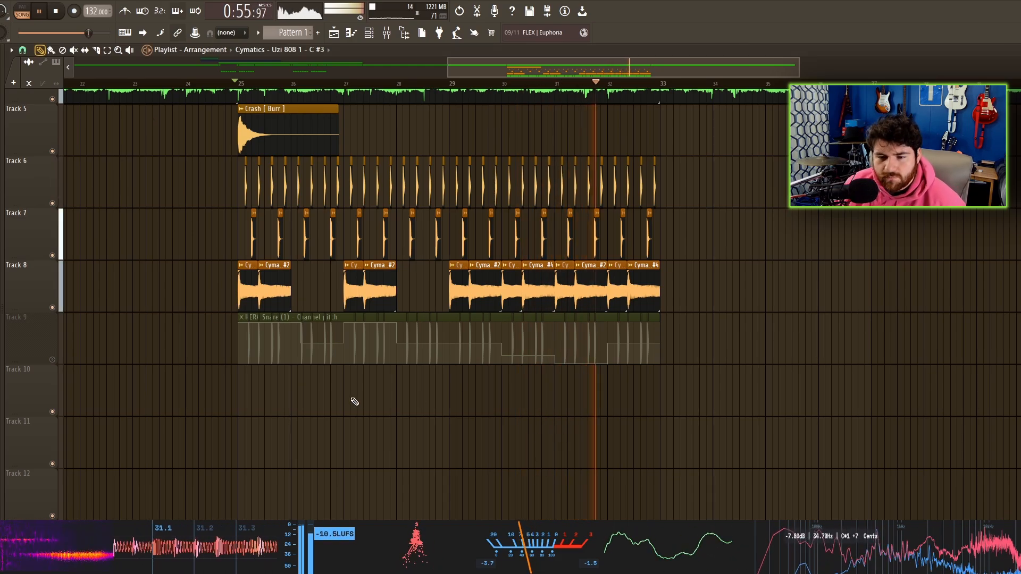
click(51, 360)
key(F9)
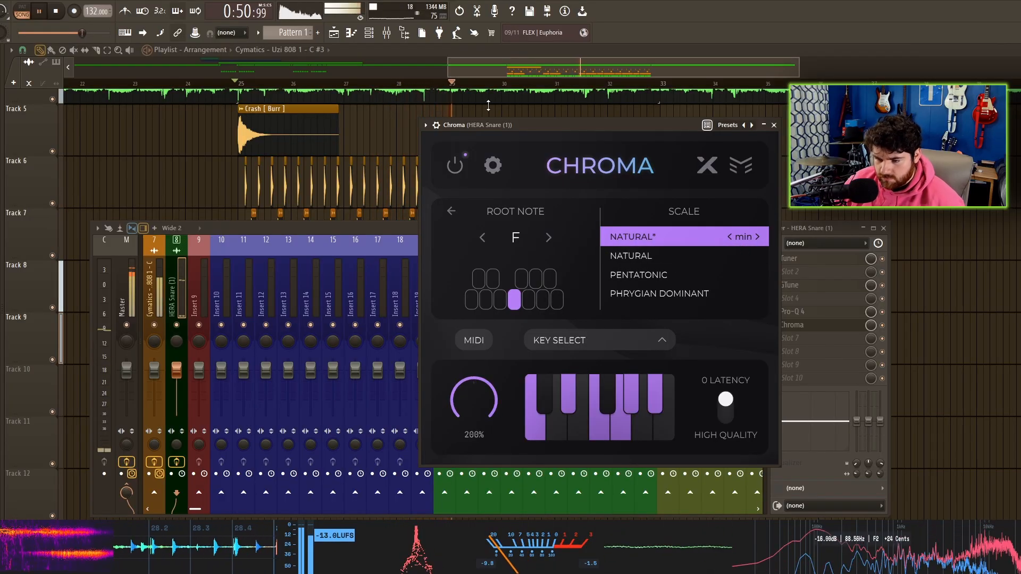
In the snare's Chroma, mute the signal outside both frequency limits and narrow the range by moving the lower and upper limits inward.
click(321, 228)
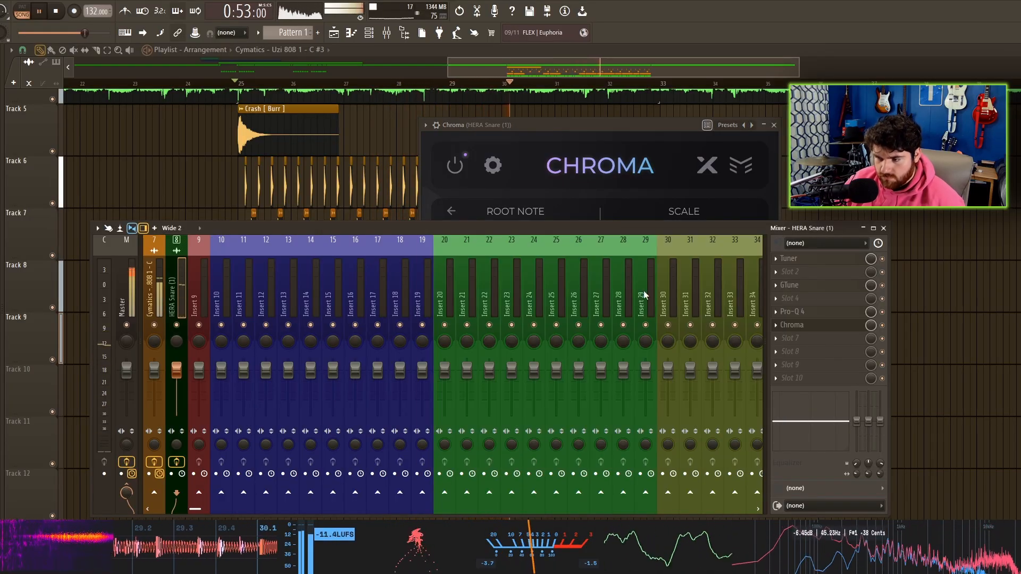
click(586, 195)
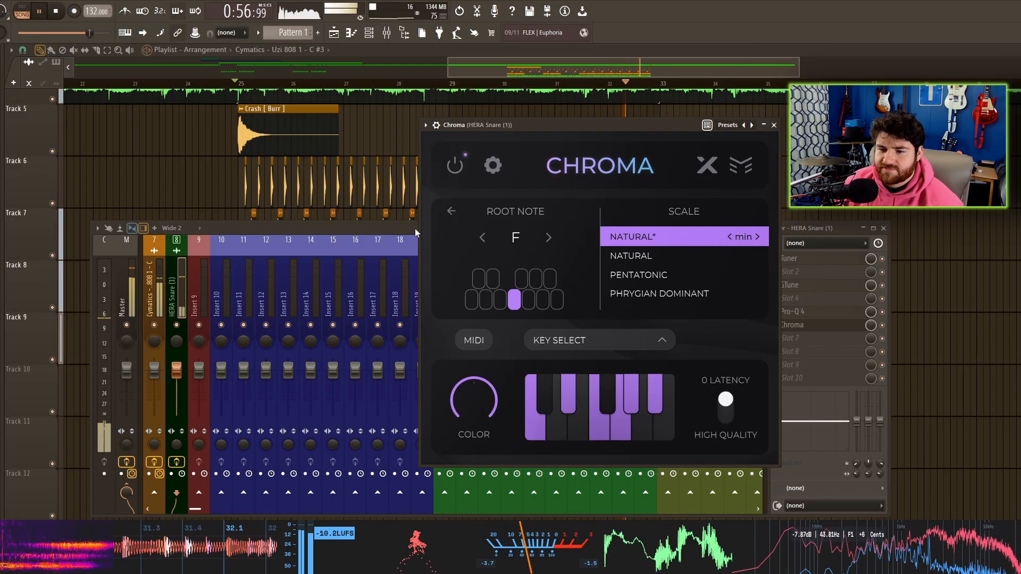
click(451, 212)
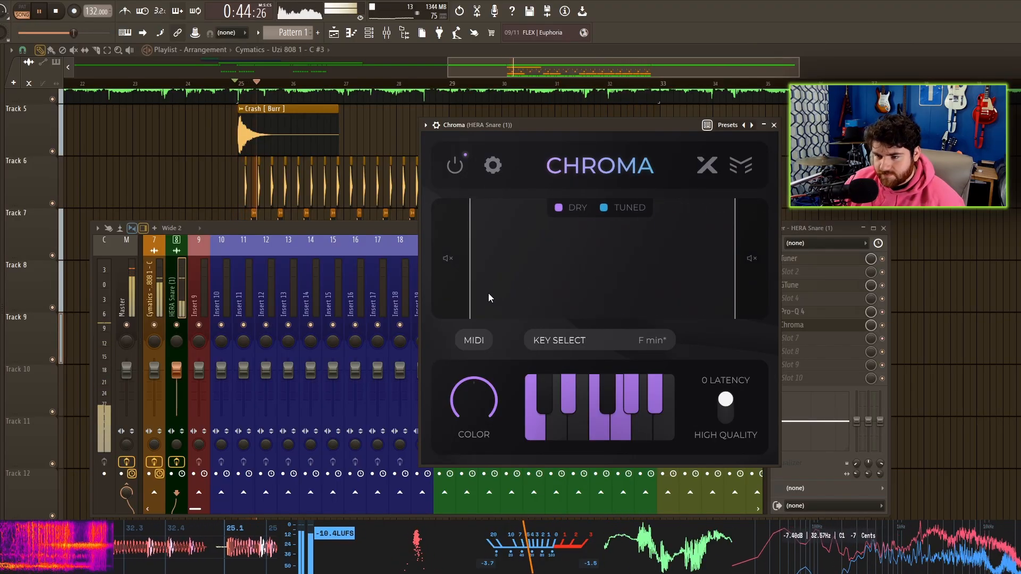
click(448, 259)
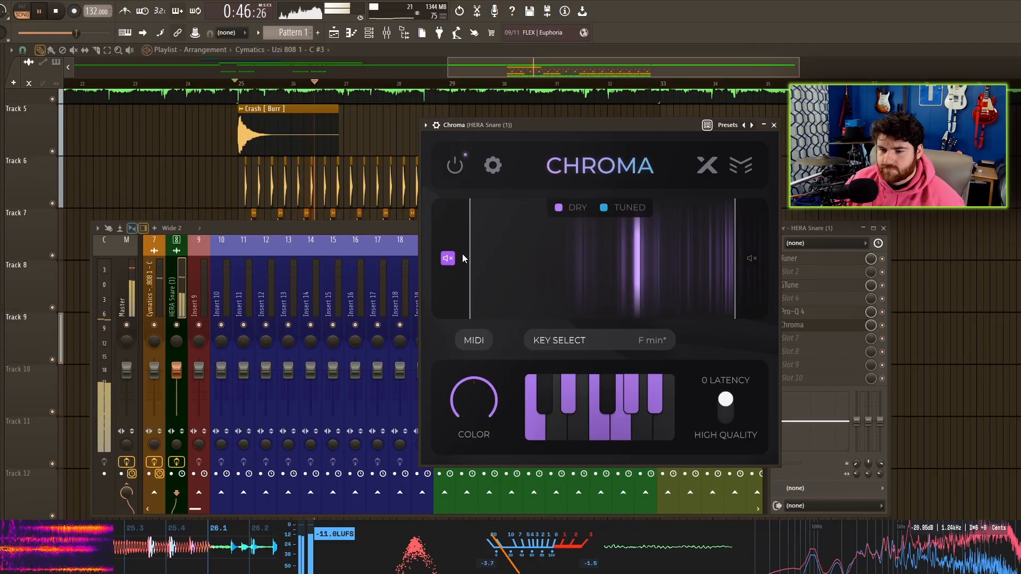
click(750, 259)
mouse_move(734, 282)
mouse_down()
mouse_move(586, 275)
mouse_move(722, 273)
mouse_up()
drag(468, 280, 639, 268)
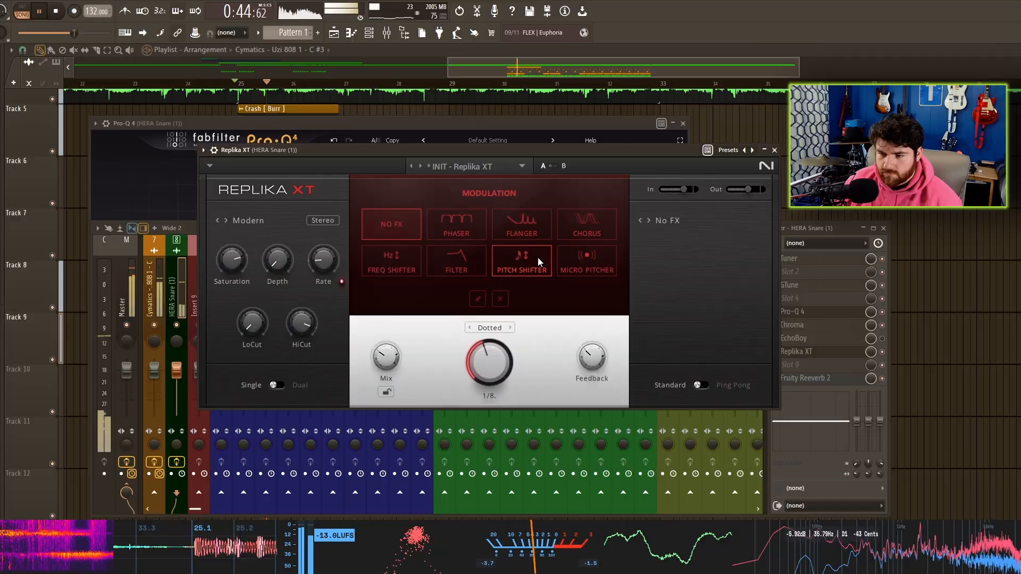
Choose Pitch Shifter modulation in the snare's Replika XT and close the EchoBoy on the hey (jerk) channel.
click(537, 257)
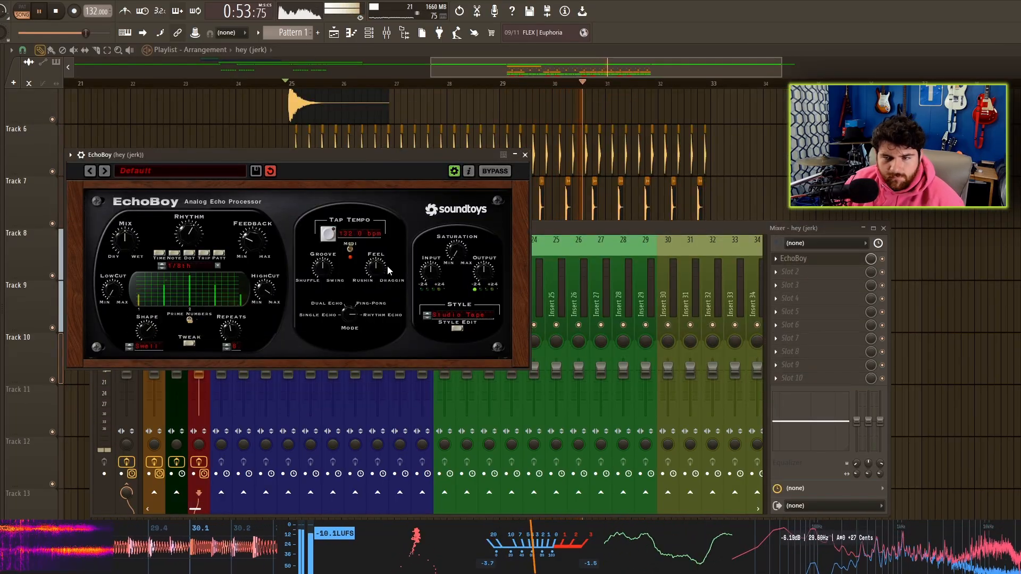
click(525, 155)
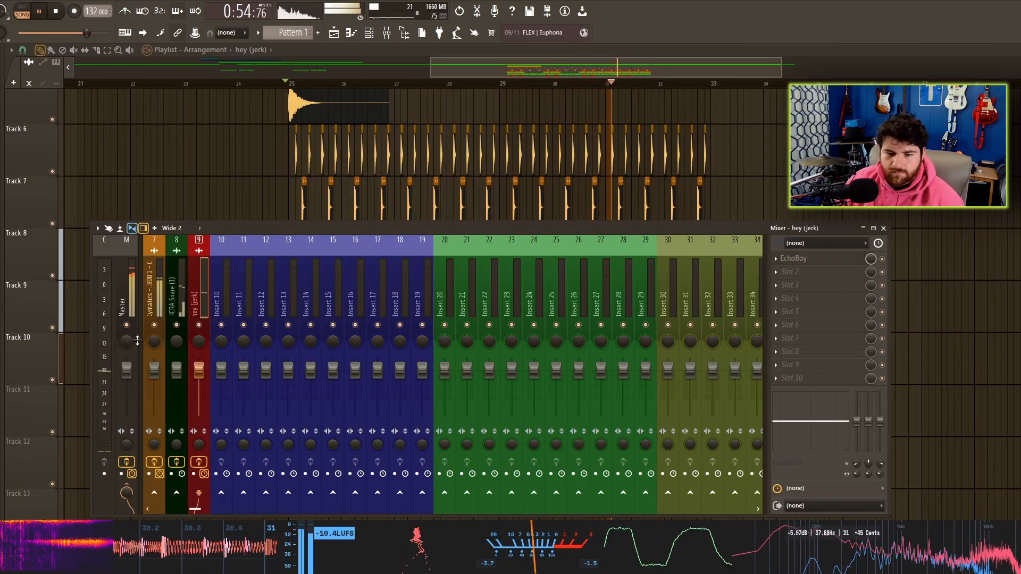
click(171, 282)
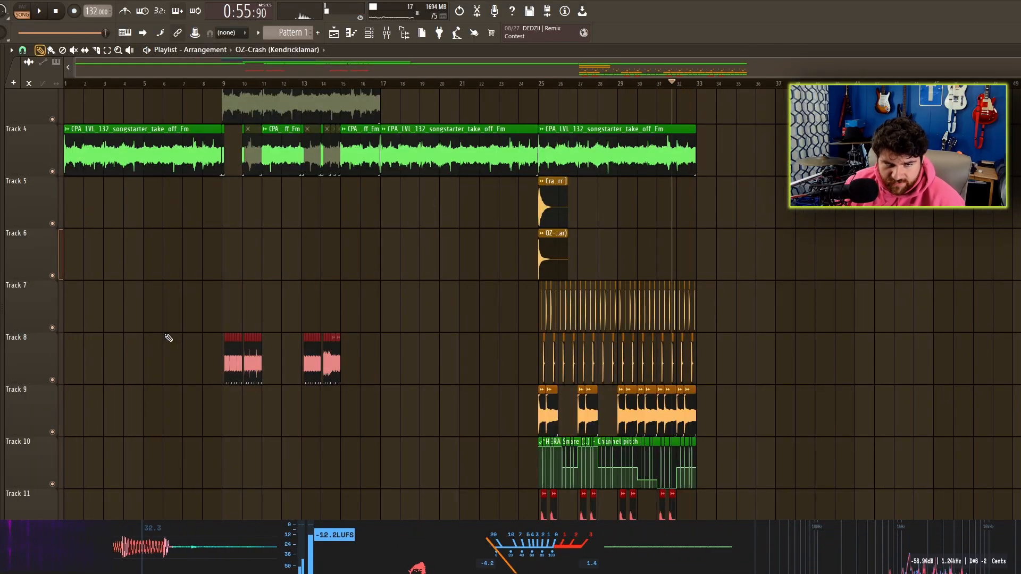
Insert a new track at Track 5 and move the selected chopped songstarter clips up four tracks onto it.
right_click(41, 202)
click(62, 415)
key(shift+Up)
key(shift+Up)
key(shift+Up)
key(shift+Up)
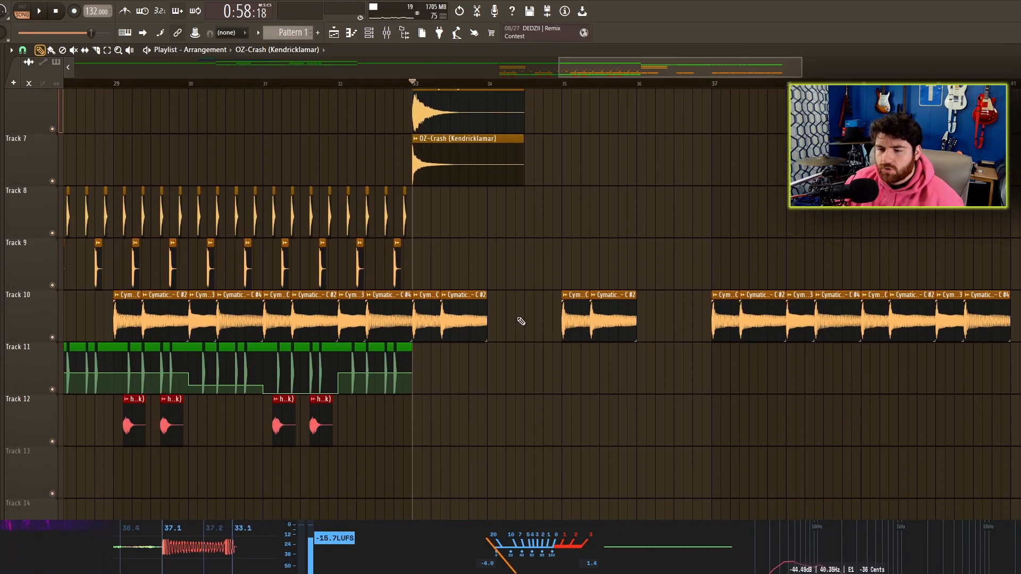
Replace the 808 pair at bar 35 with a copy of the #3 and #4 clips from bar 38 while playing from bar 33.
scroll(486, 190, up, 3)
key(space)
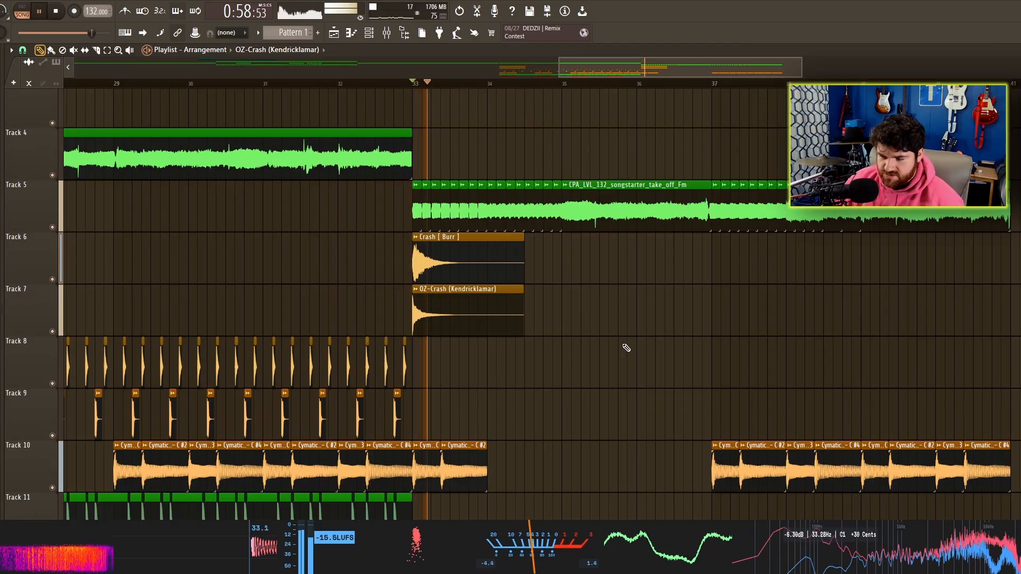
scroll(624, 346, down, 2)
drag(811, 362, 583, 361)
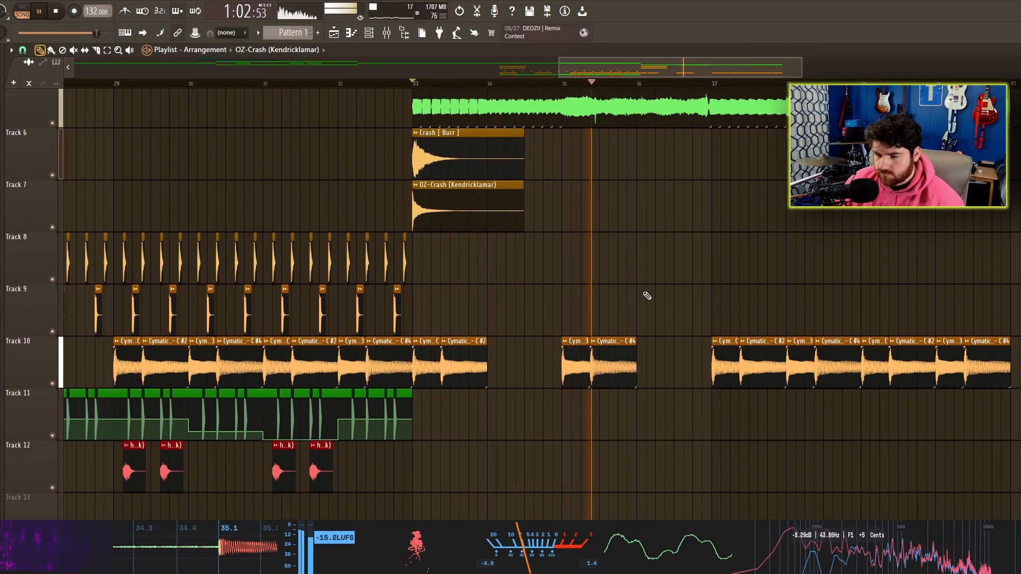
Place a hat Loko pv clip on Track 8 and a Crib perc clip on Track 10 in bar 33.
drag(716, 261, 640, 250)
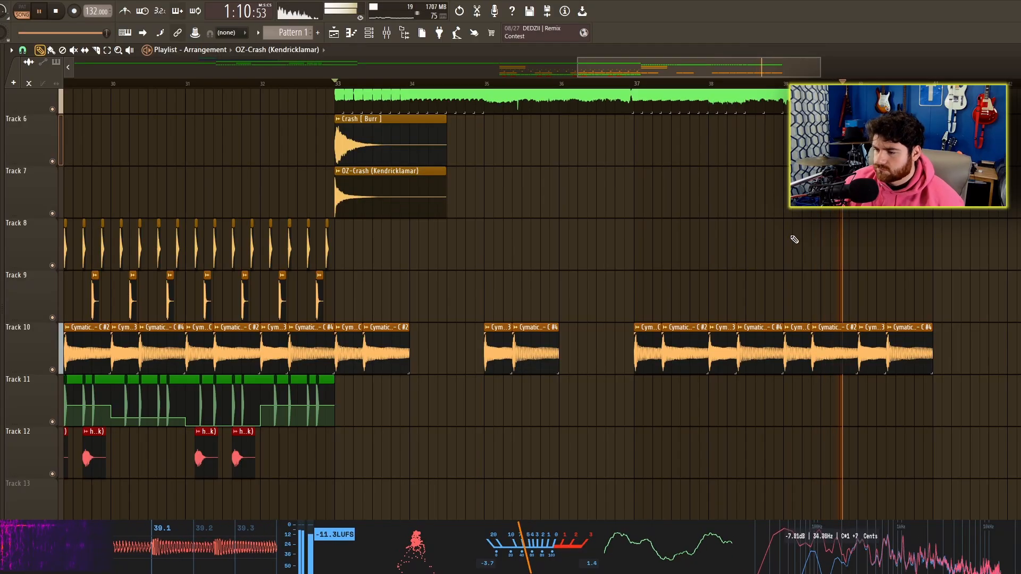
drag(813, 228, 663, 192)
scroll(659, 194, up, 3)
scroll(579, 282, up, 3)
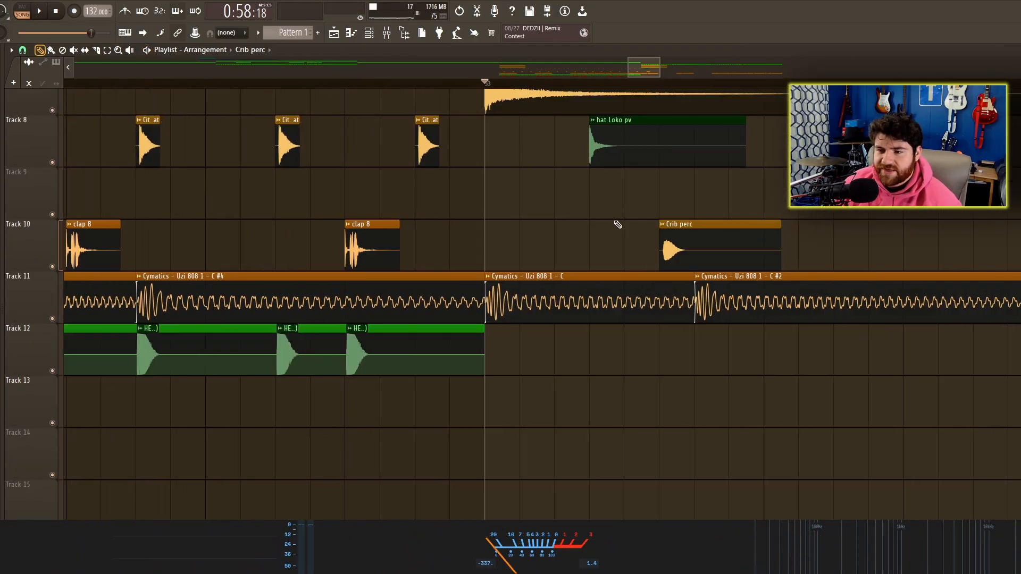
scroll(610, 221, down, 3)
scroll(574, 215, up, 3)
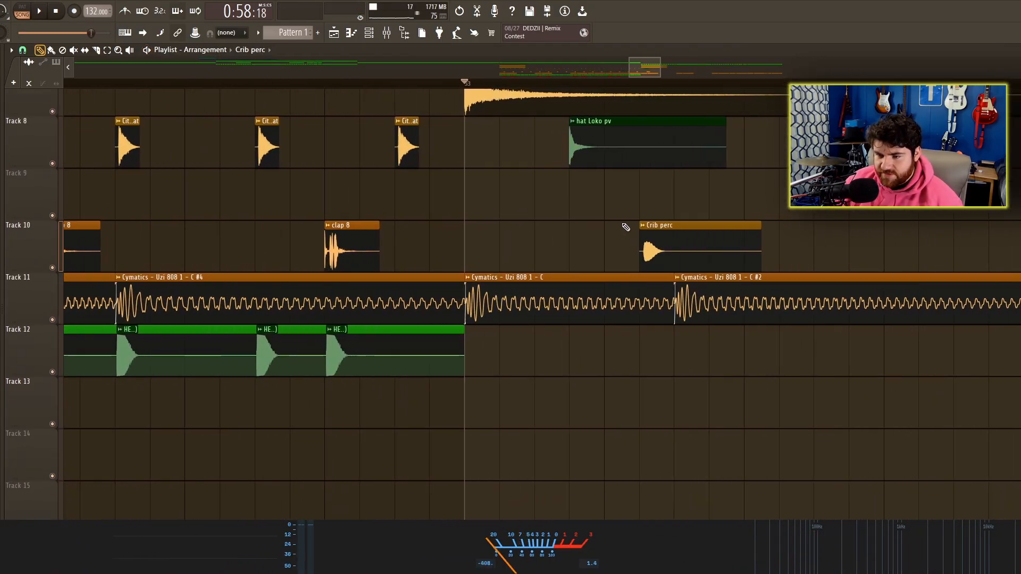
scroll(626, 227, down, 3)
scroll(440, 240, up, 2)
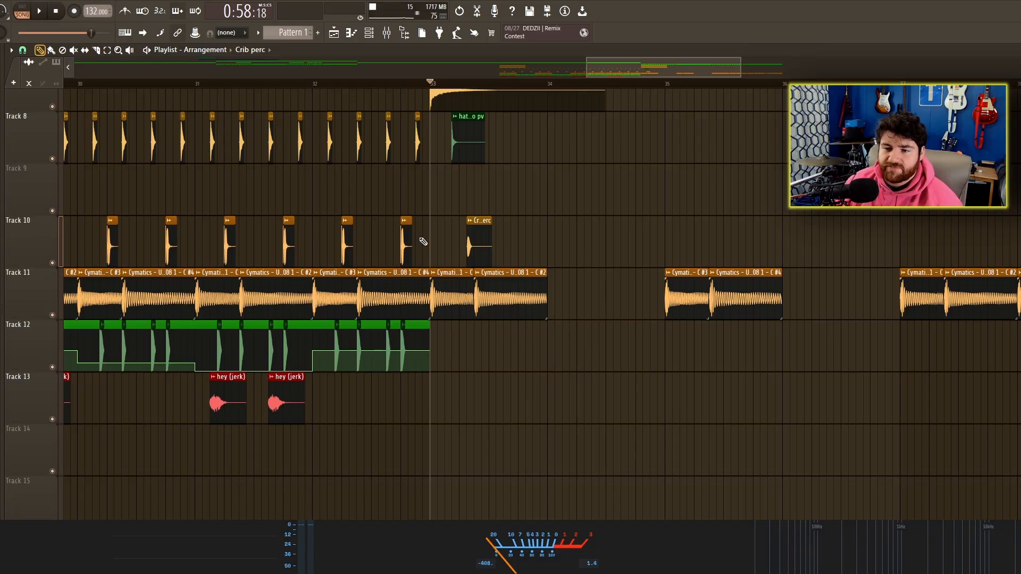
Place a clap Portal pv clip on Track 9 at the third beat of bar 33 while playing the section.
drag(458, 233, 488, 254)
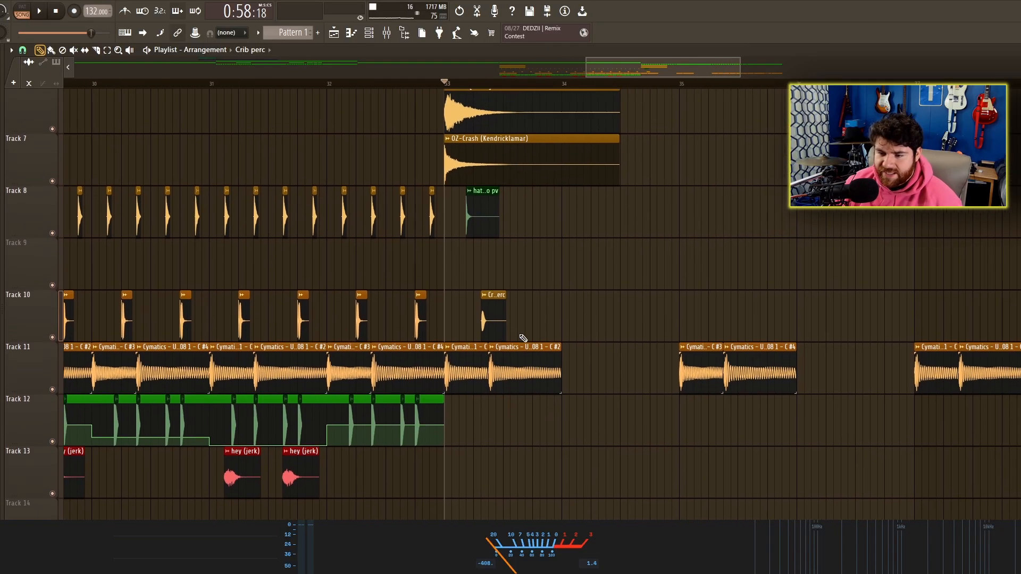
scroll(510, 340, up, 3)
scroll(220, 304, down, 2)
scroll(303, 327, down, 2)
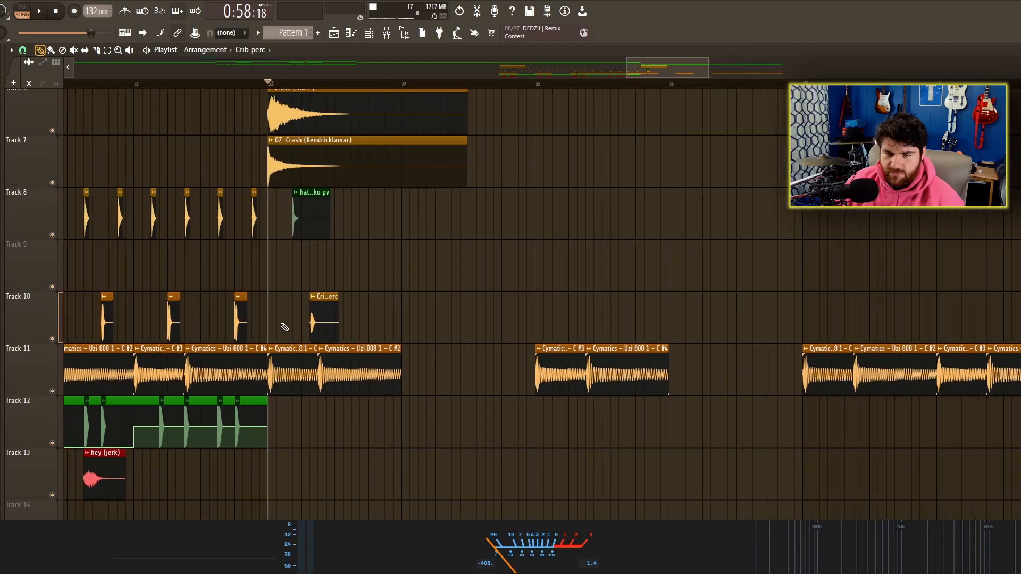
scroll(285, 328, up, 2)
drag(568, 293, 766, 298)
key(space)
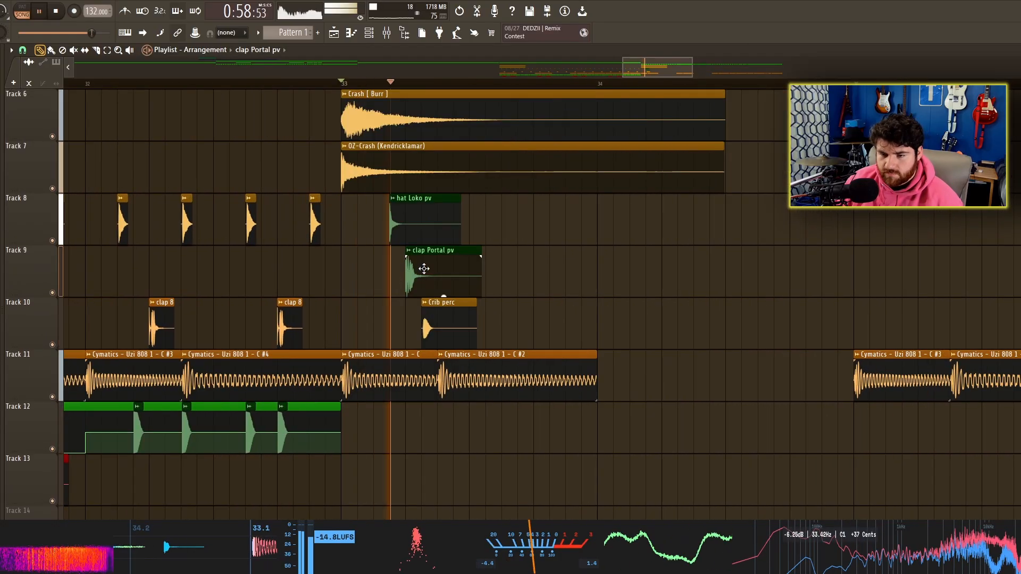
drag(424, 269, 486, 269)
scroll(611, 285, down, 3)
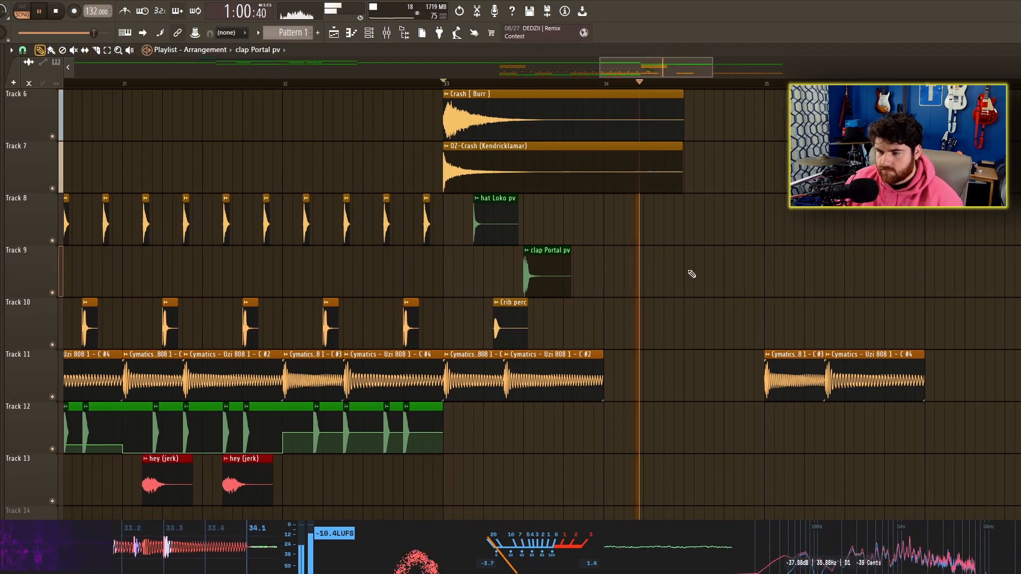
Repeat the clap Portal pv on beat 3 of bars 34 to 36 and duplicate the four claps from bar 37.
click(690, 273)
click(604, 276)
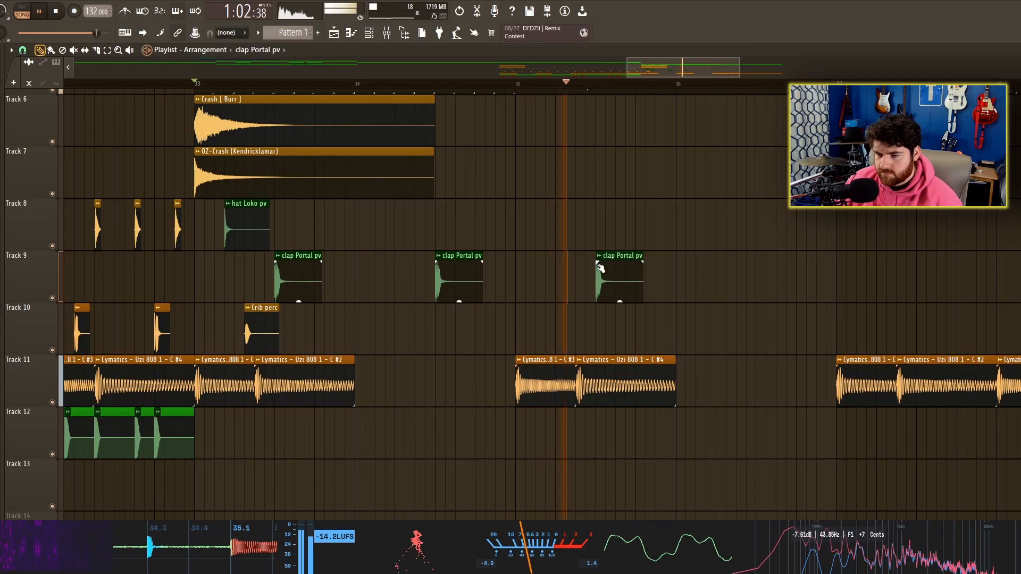
click(792, 276)
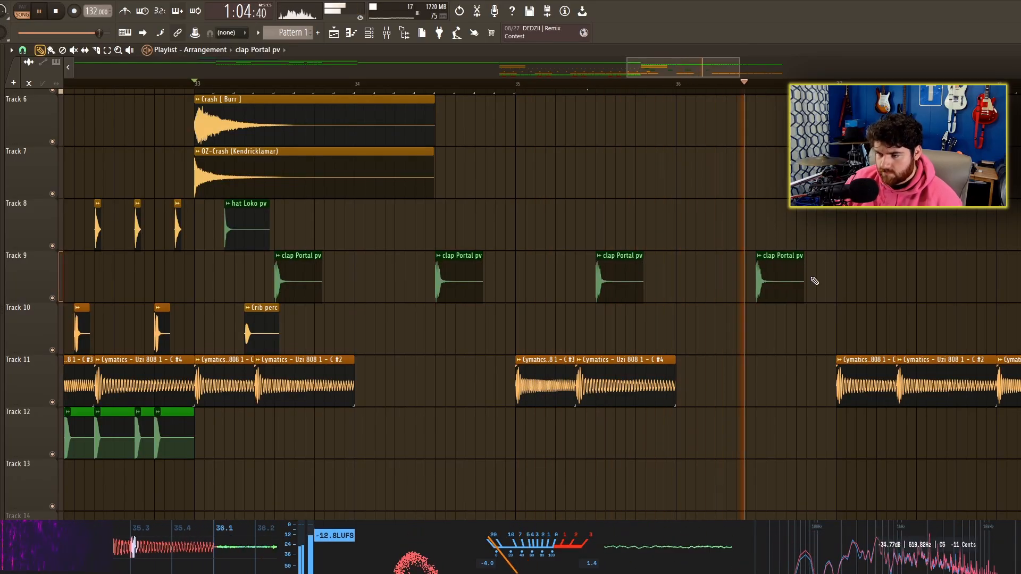
scroll(792, 276, down, 3)
key(space)
drag(993, 283, 887, 284)
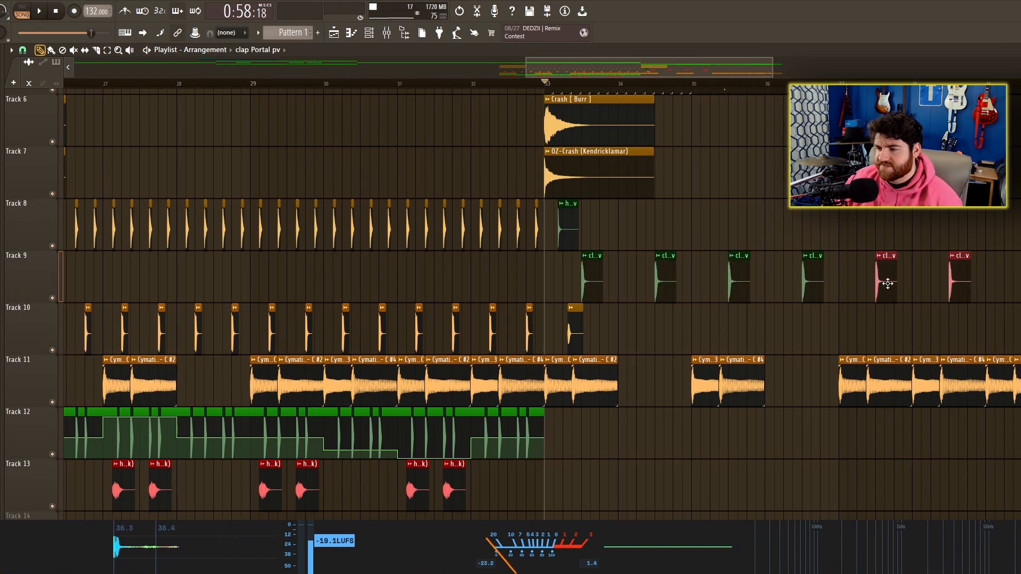
Fill Track 8 from bar 33 with hat Loko pv every half beat, adding an extra hat a quarter beat after beat 4 of bar 34.
key(space)
scroll(668, 342, up, 3)
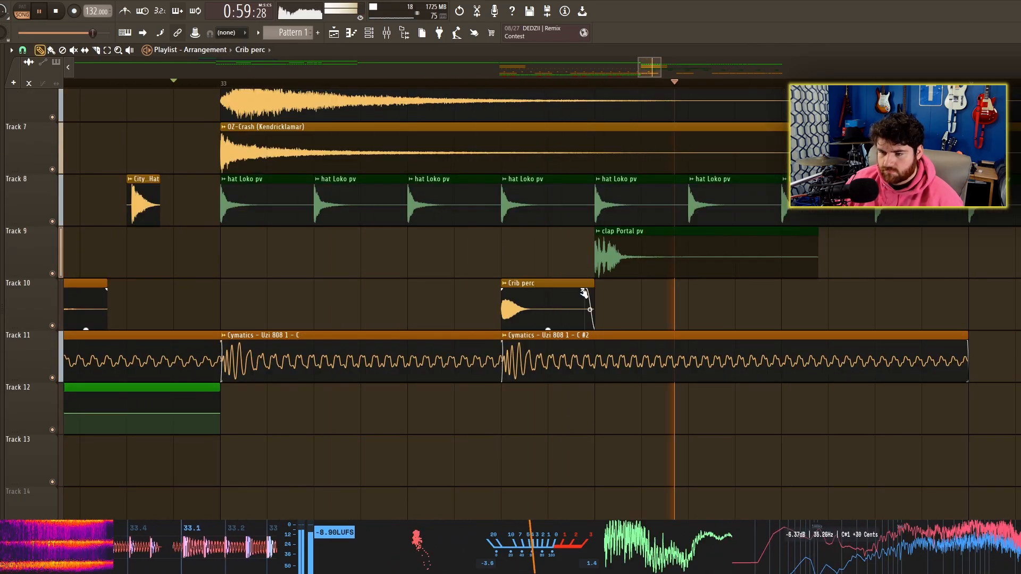
scroll(596, 351, down, 2)
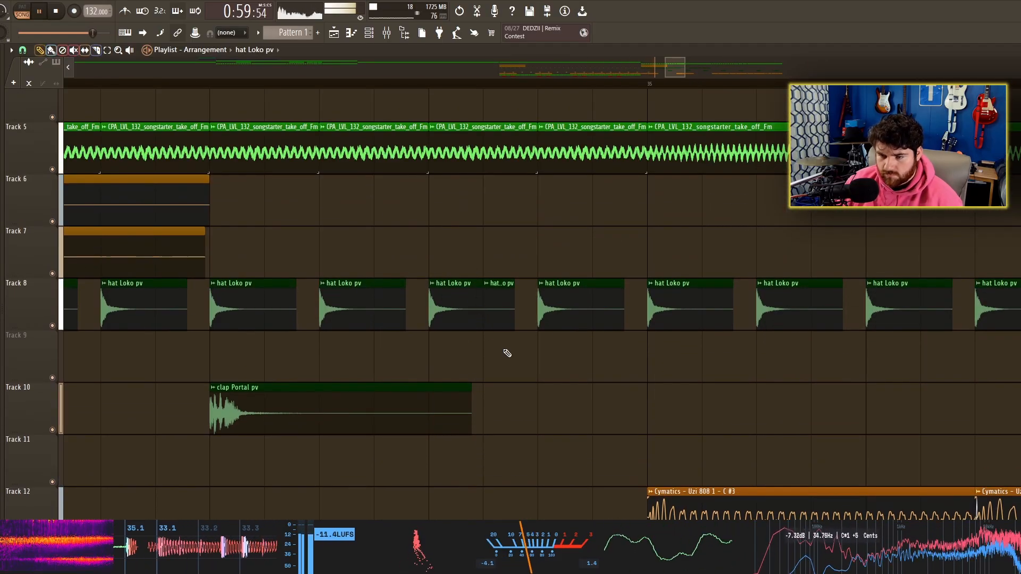
right_click(502, 318)
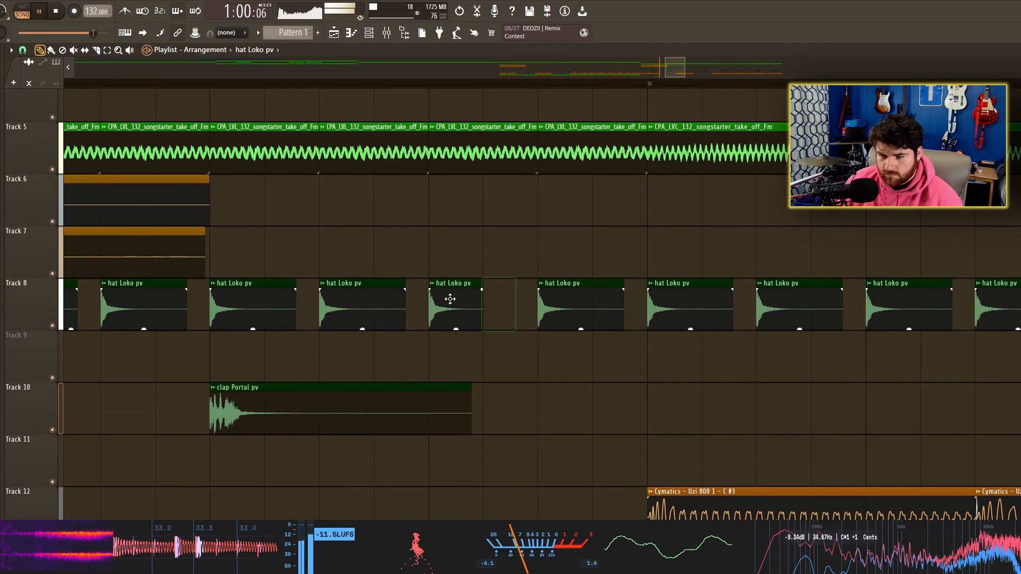
click(450, 299)
click(508, 307)
Build a hat Loko pv roll with falling volumes on beat 4 of bar 36 and delete the third hat of the beat 3 roll.
scroll(602, 327, down, 5)
drag(579, 321, 340, 257)
scroll(789, 310, up, 1)
drag(788, 310, 548, 268)
scroll(617, 273, up, 2)
scroll(664, 274, up, 1)
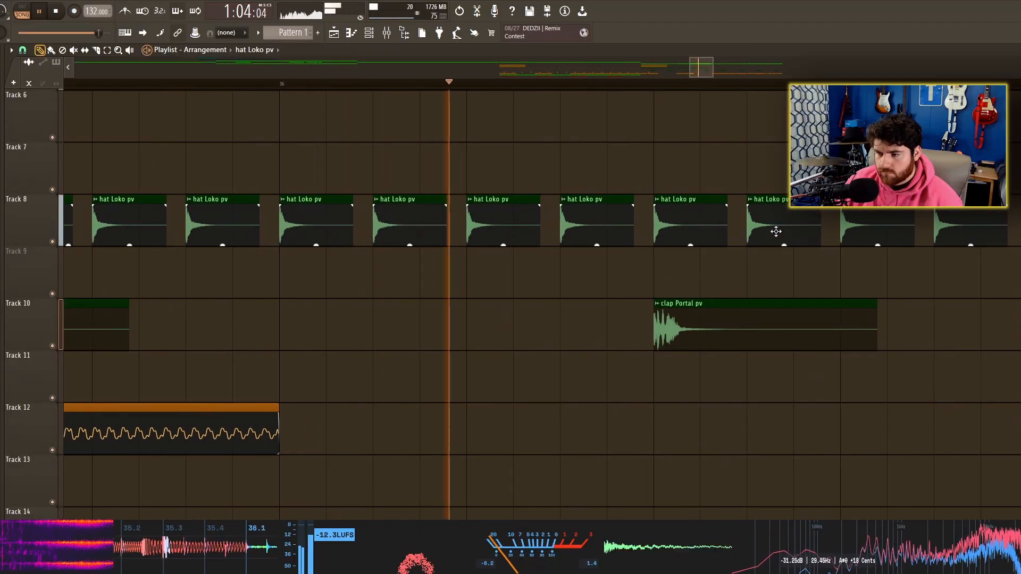
drag(874, 226, 572, 254)
key(space)
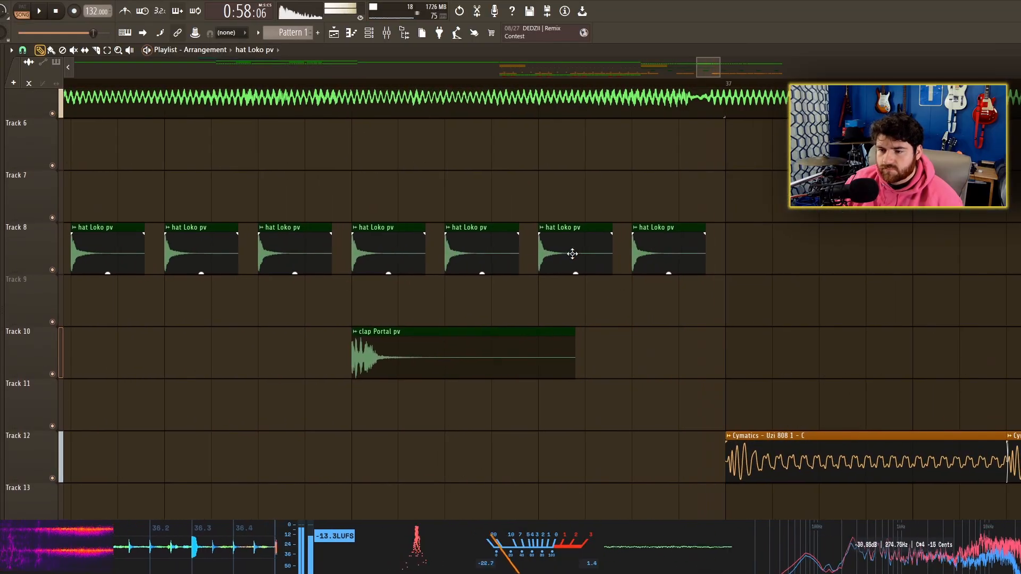
click(22, 50)
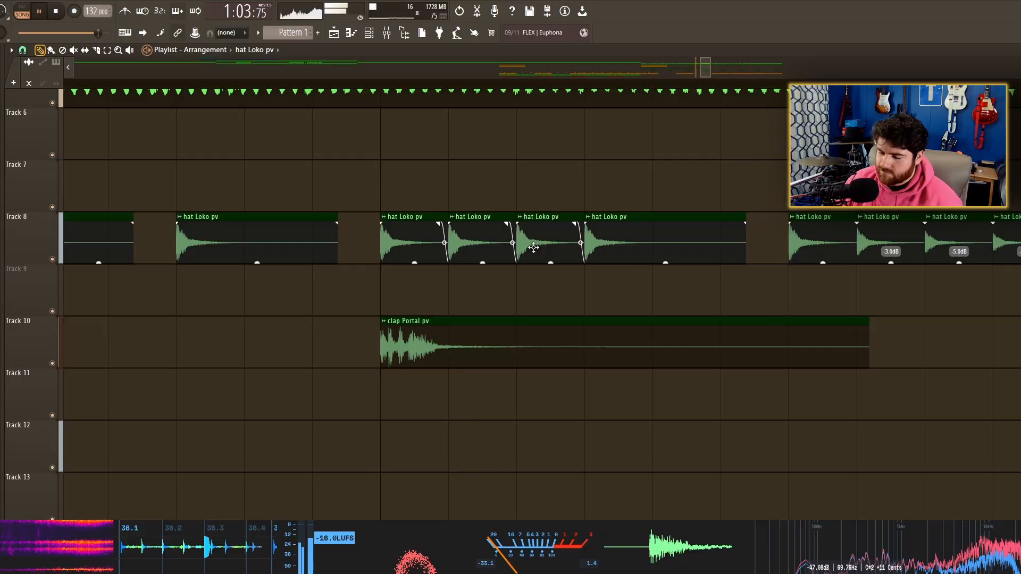
right_click(526, 240)
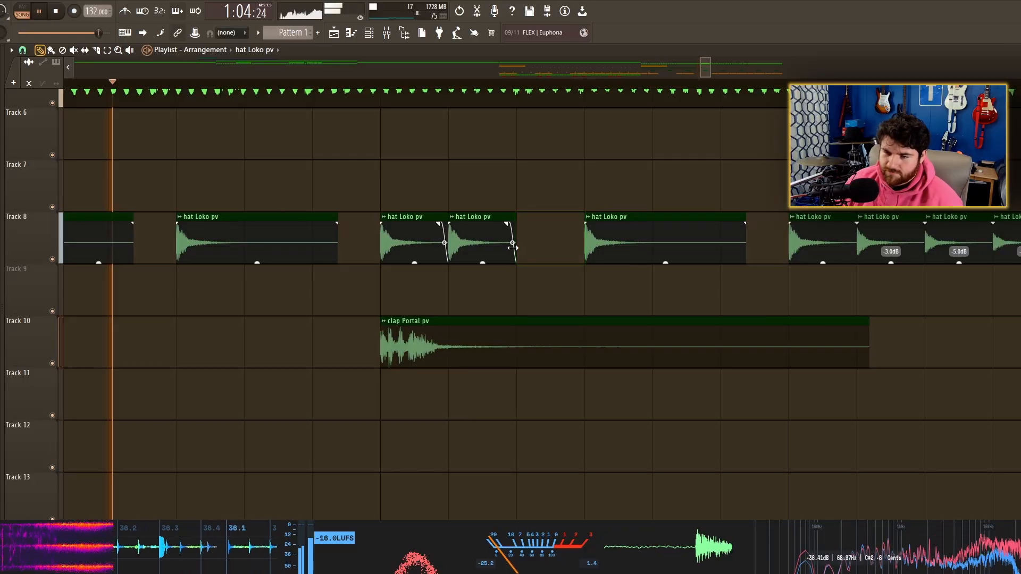
scroll(540, 250, down, 6)
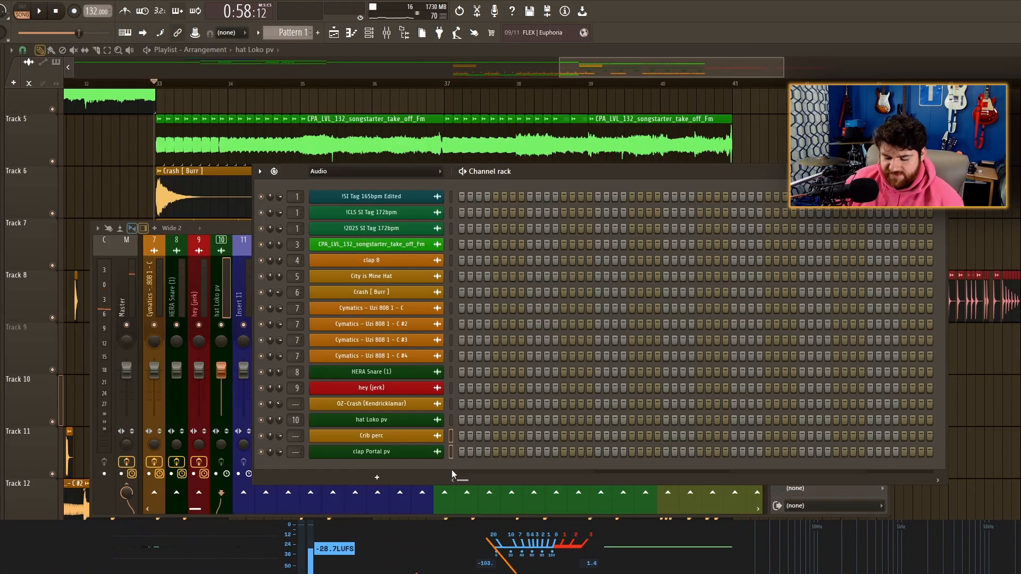
Route Crib perc, clap Portal pv and OZ-Crash (Kendricklamar) to mixer tracks 11, 12 and 13, and filter the channel rack to Unsorted.
key(ctrl+l)
click(451, 404)
key(ctrl+l)
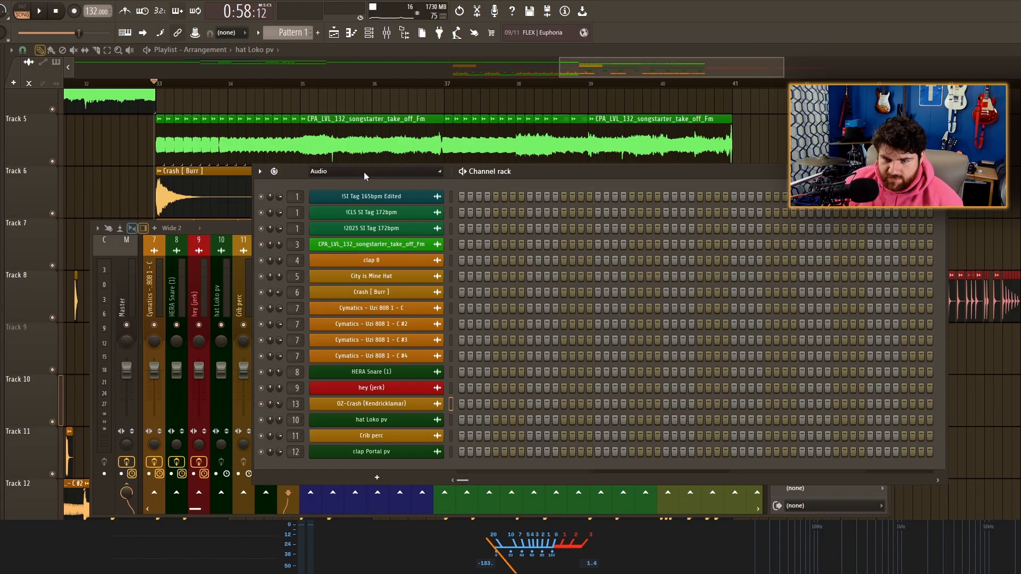
click(364, 172)
click(367, 217)
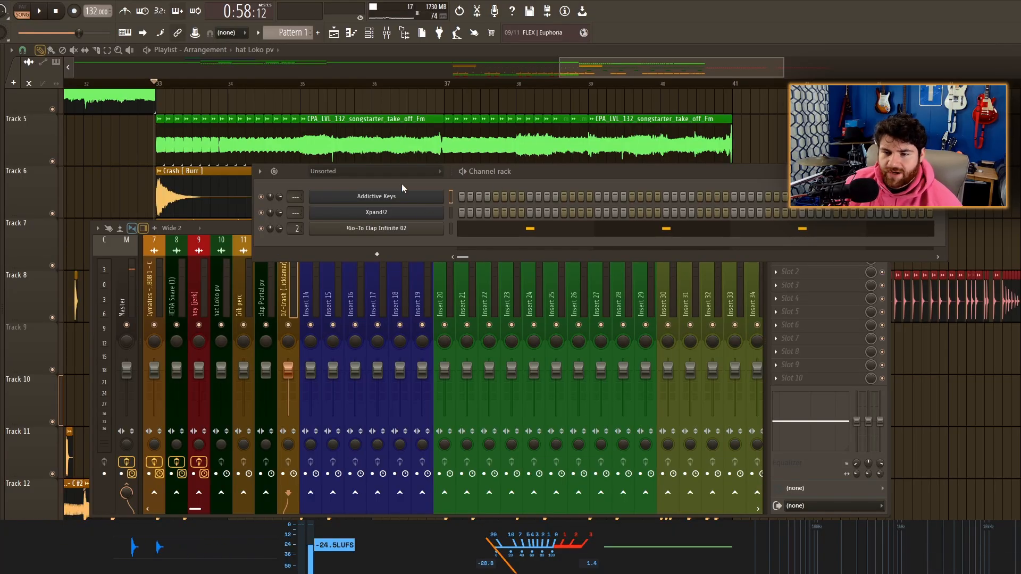
click(383, 172)
Open the hat Loko pv channel settings, replace its sample with SI Combo Hat and play the section back.
key(F5)
scroll(176, 269, up, 5)
drag(175, 269, 445, 290)
double_click(453, 287)
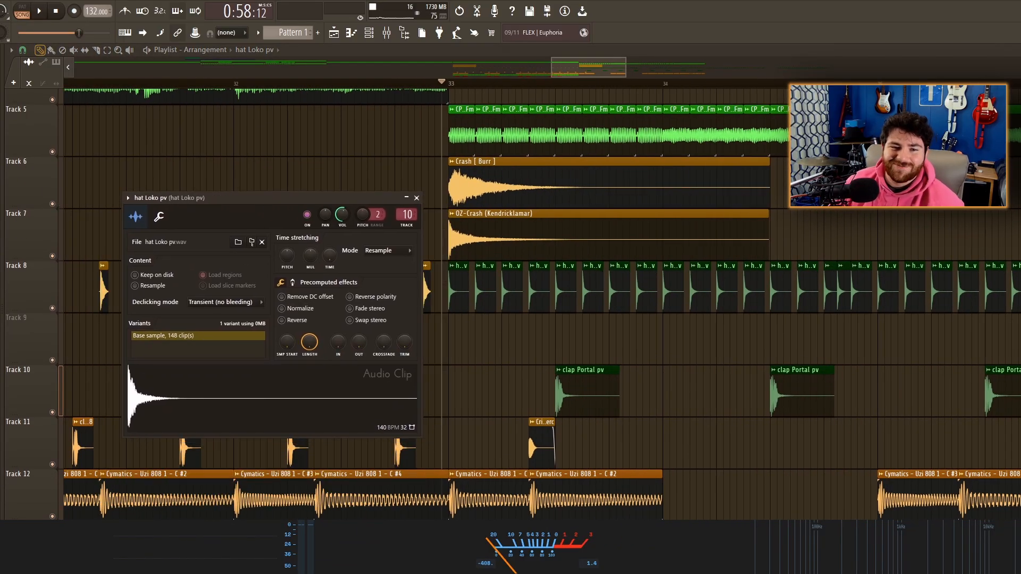
key(space)
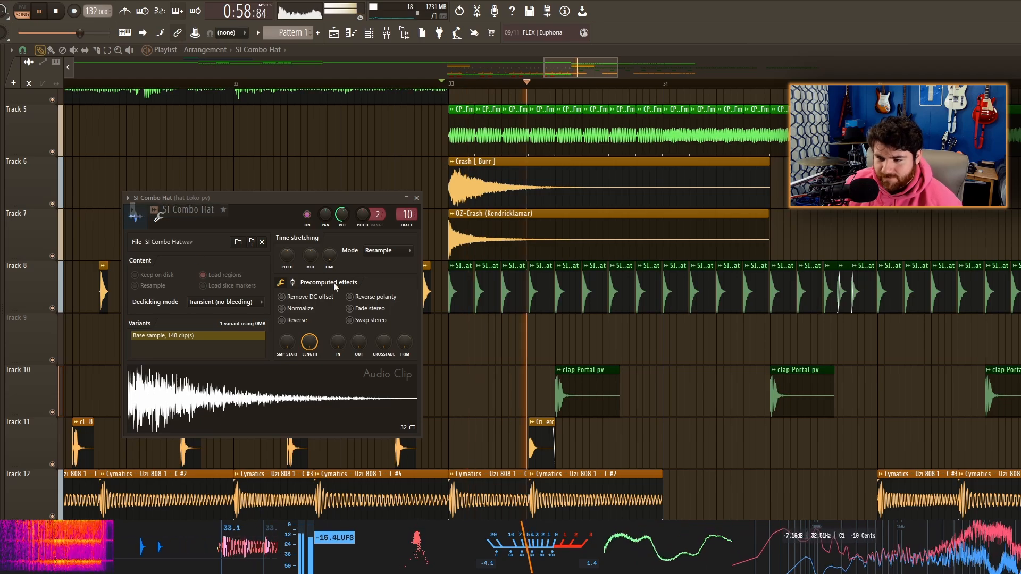
key(space)
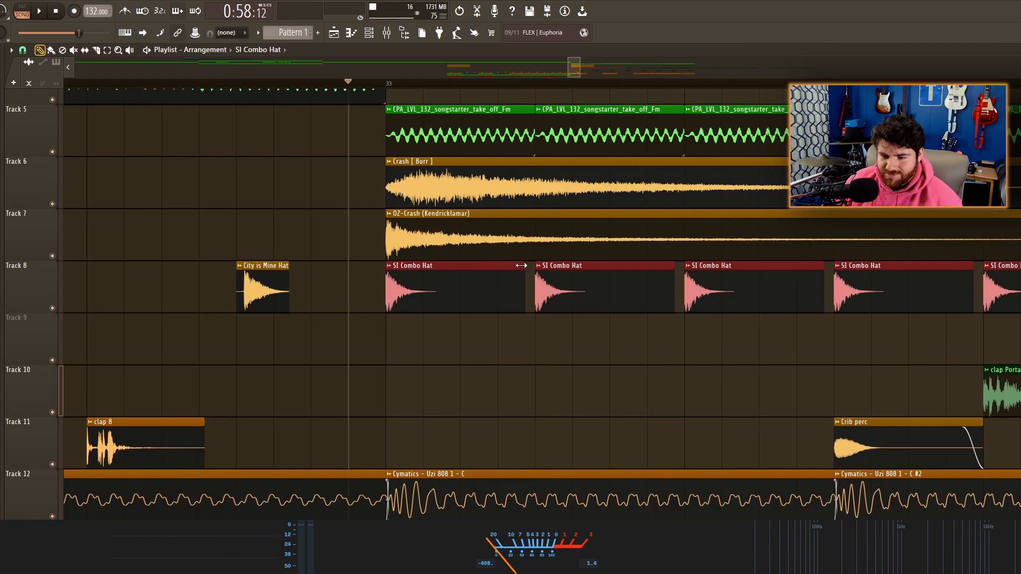
Shorten all selected SI Combo Hat clips on Track 8 to the end of their waveforms and undo the accidental clip move.
drag(521, 265, 438, 267)
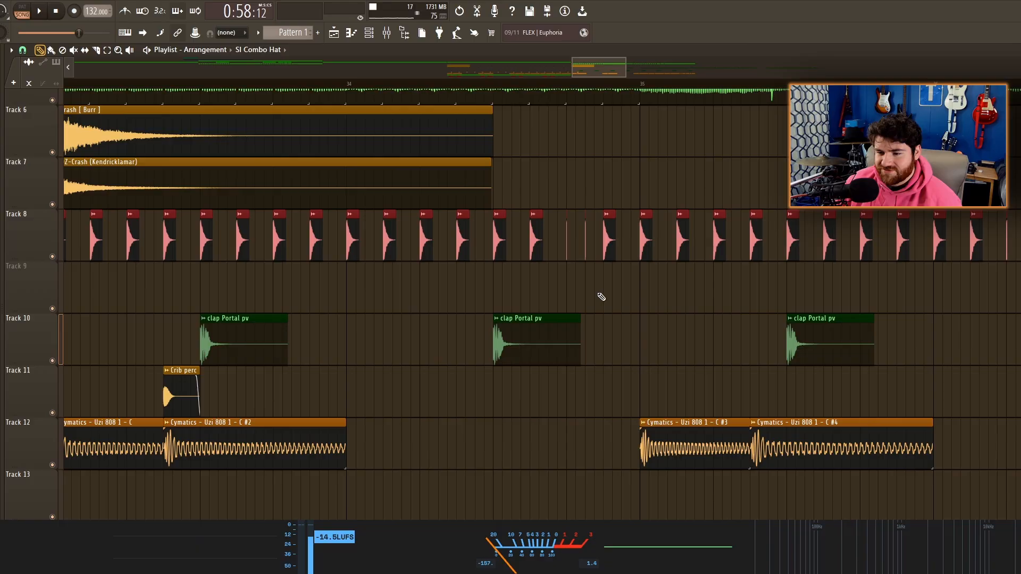
scroll(601, 296, up, 5)
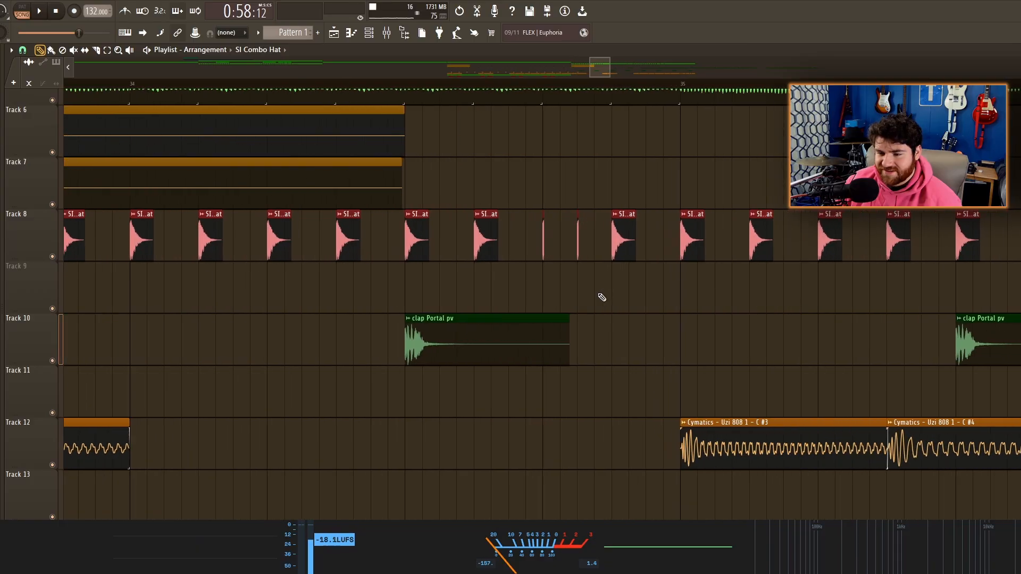
key(ctrl+z)
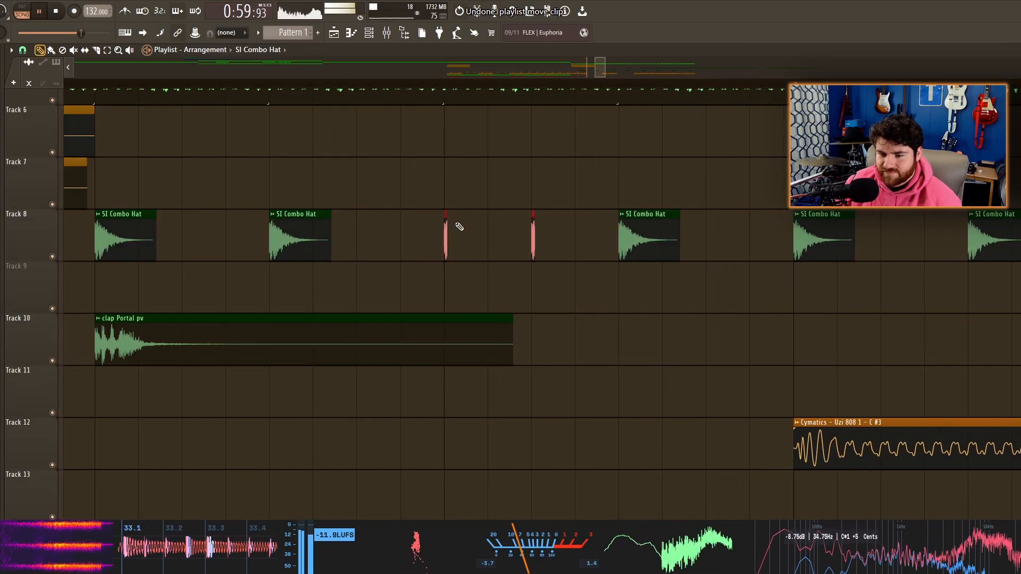
Lengthen the two collapsed SI Combo Hat clips at beat 4 of bar 34 and the matching pair at beat 2 of bar 36.
drag(447, 215, 523, 217)
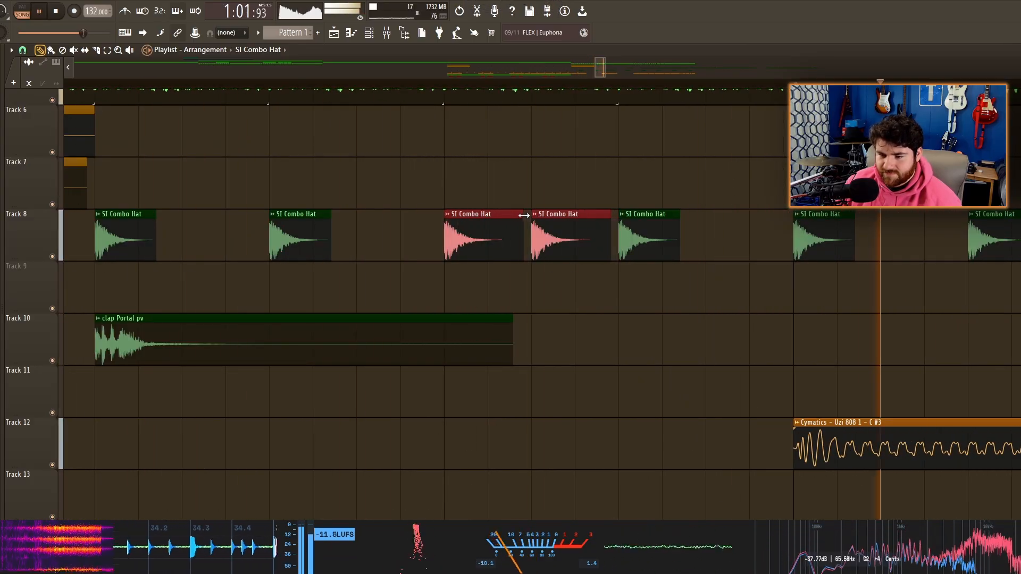
scroll(548, 287, down, 1)
scroll(547, 286, down, 5)
drag(861, 296, 745, 273)
scroll(635, 250, up, 3)
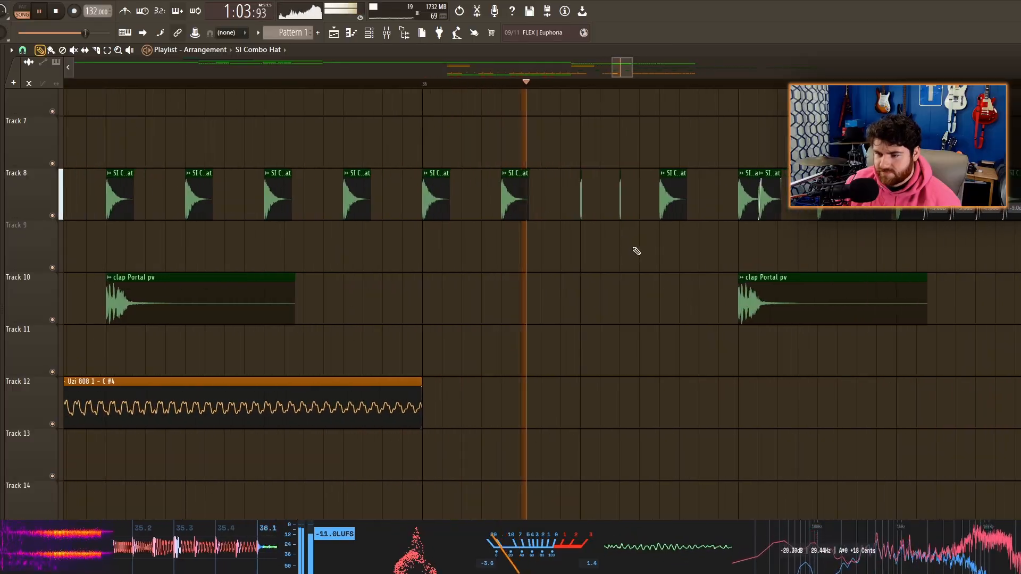
drag(636, 250, 548, 183)
scroll(445, 217, up, 2)
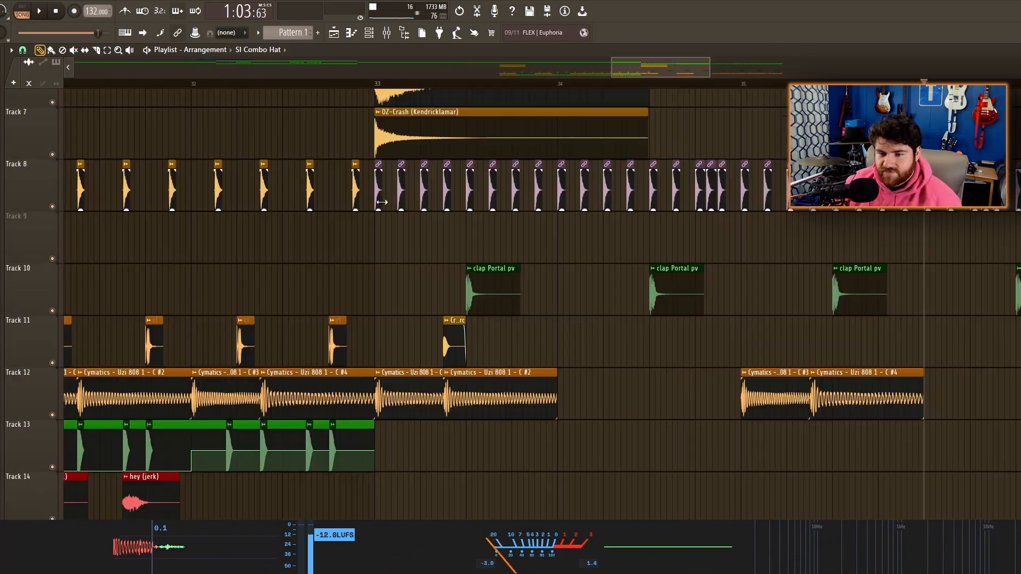
Repeat the four-bar SI Combo Hat pattern on Track 8 from bar 37 through bar 44 and ungroup the original clips.
drag(1019, 213, 334, 225)
scroll(334, 208, down, 2)
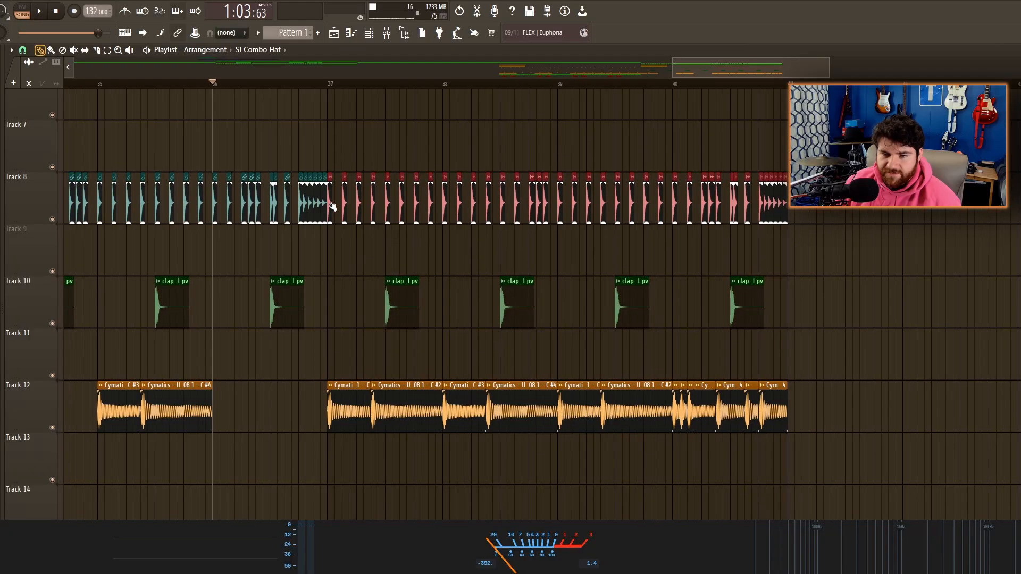
key(shift+g)
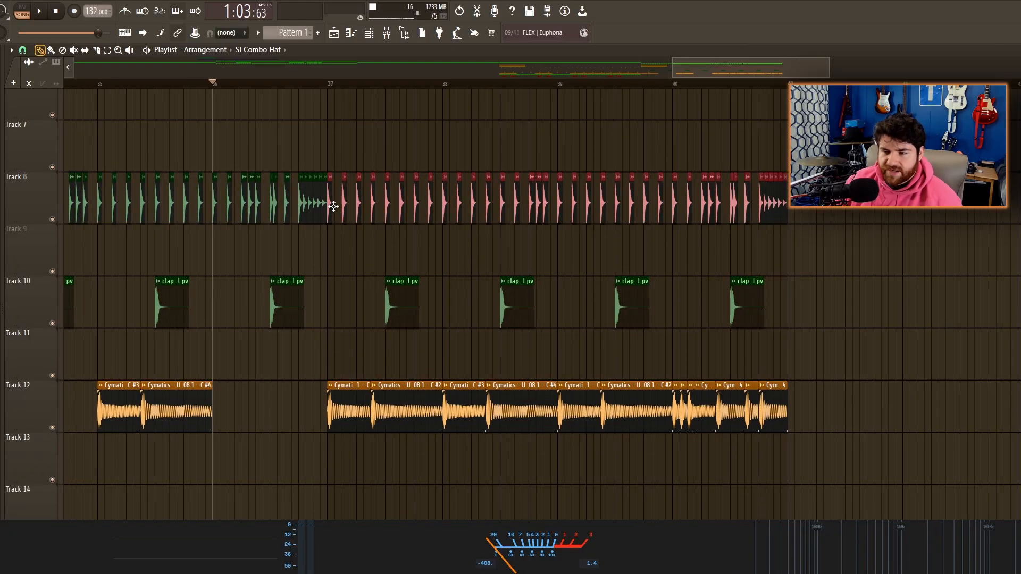
scroll(795, 220, down, 3)
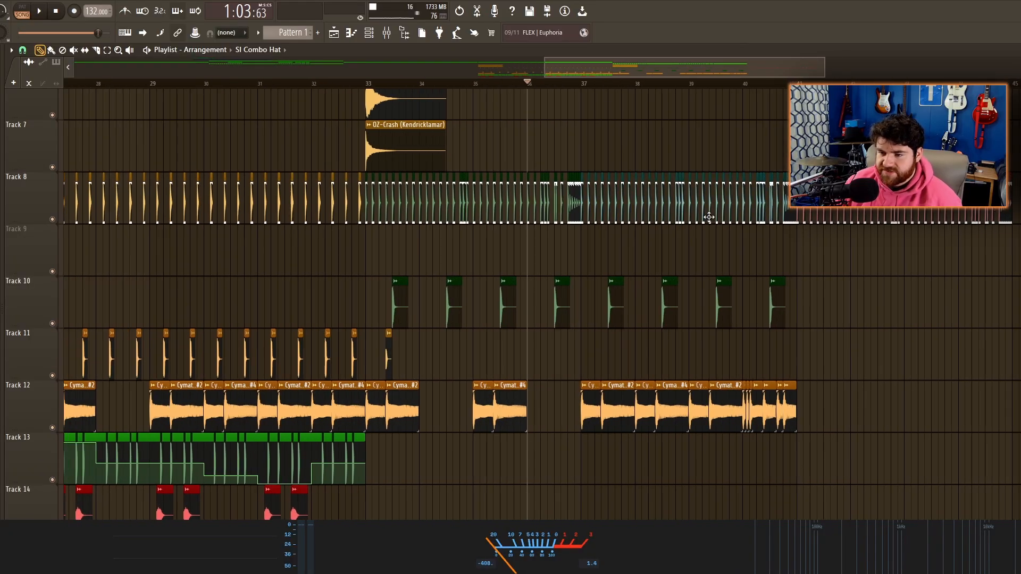
scroll(708, 215, up, 3)
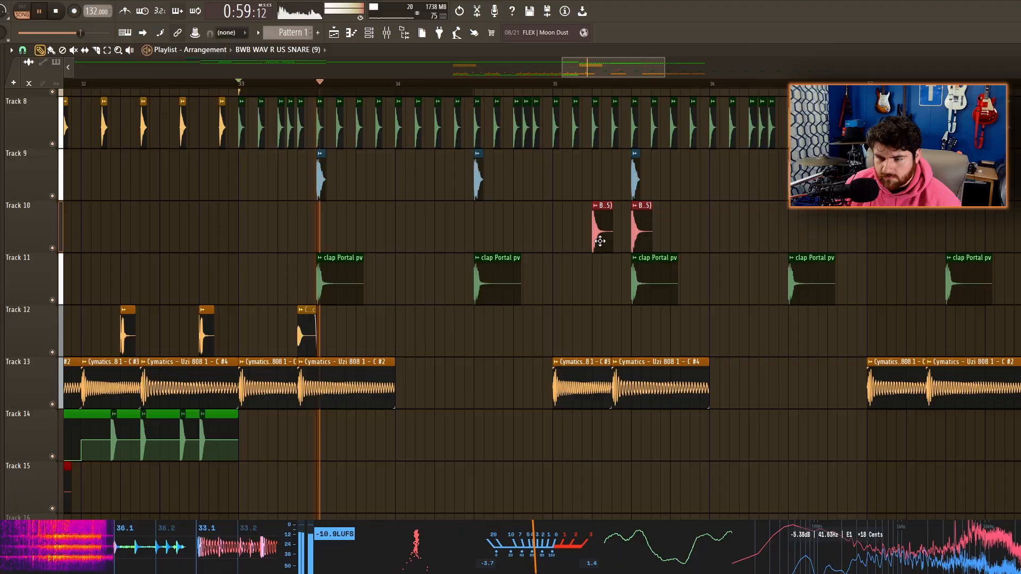
Move the two BWB (25) clips on Track 10 to half a beat before and half a beat after the start of bar 36.
scroll(541, 246, up, 2)
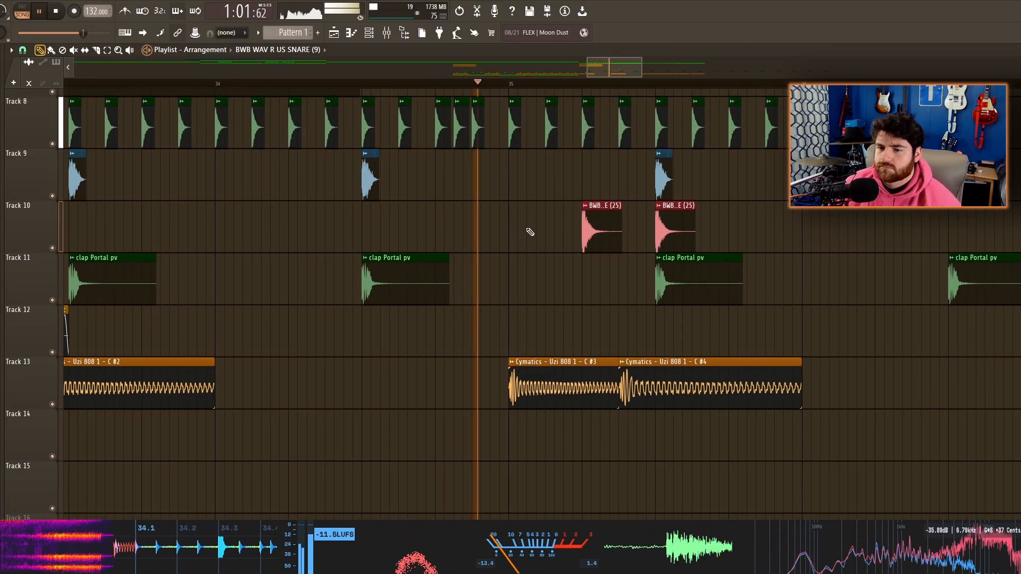
drag(530, 232, 436, 231)
drag(519, 231, 580, 231)
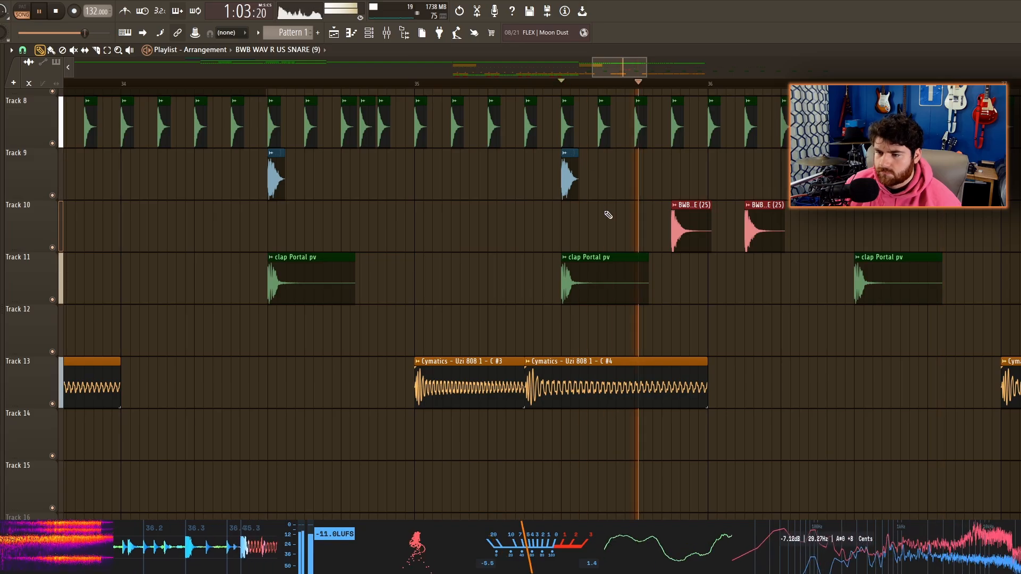
drag(551, 196, 285, 208)
key(ctrl+d)
scroll(536, 346, down, 3)
scroll(606, 309, up, 3)
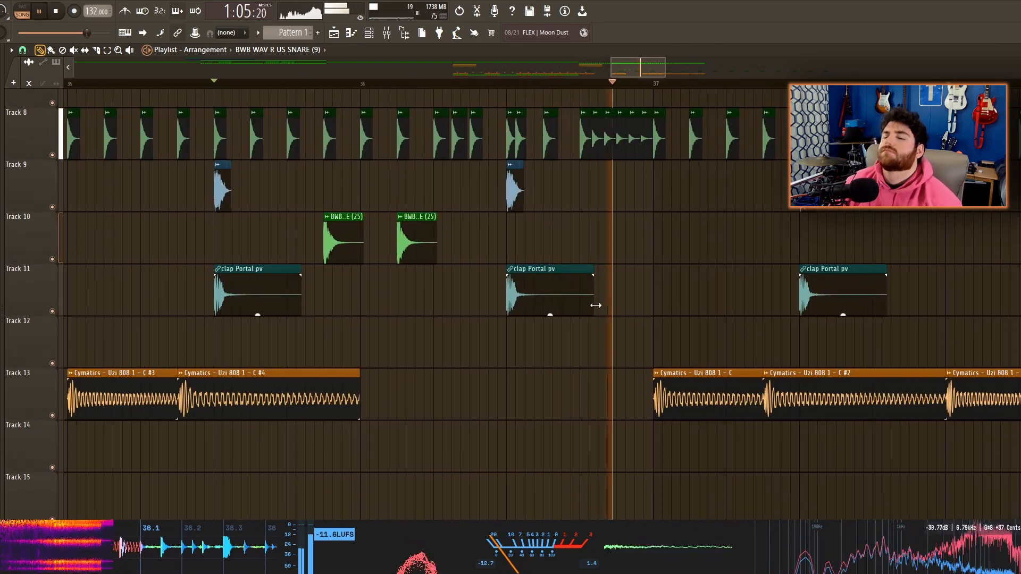
Duplicate the Track 9 snare clips so one aligns with every clap Portal pv through bar 48, and clear the selection.
scroll(611, 287, down, 5)
scroll(749, 243, up, 5)
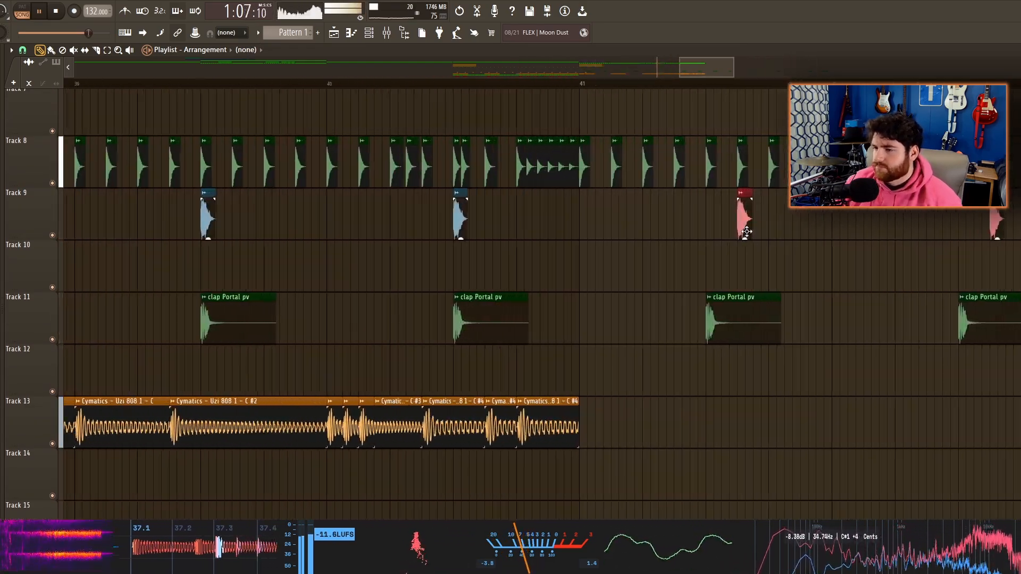
scroll(532, 252, down, 5)
key(ctrl+d)
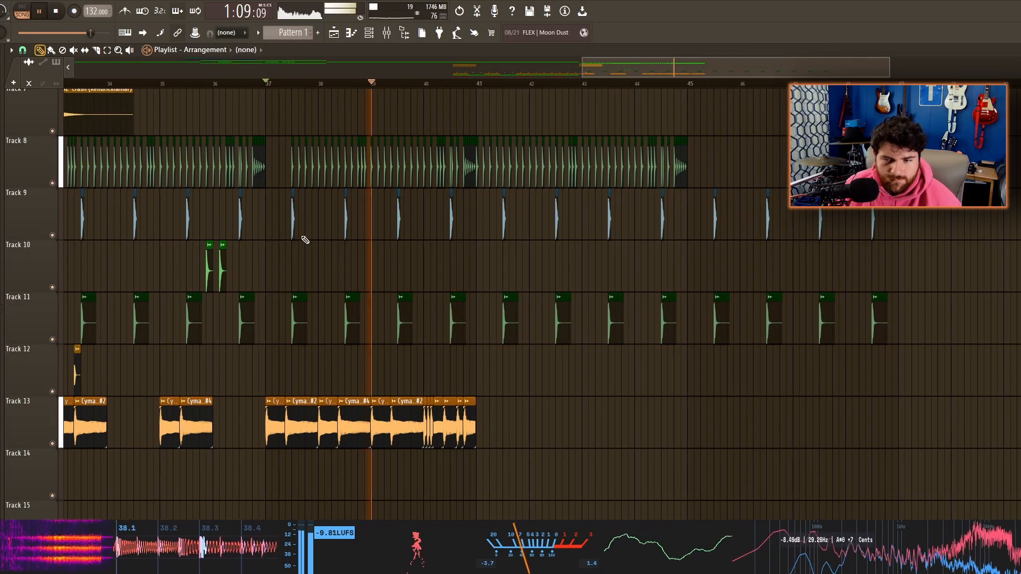
Open the BWB WAV R US SNARE (9) sample's settings from its Track 9 clip to check them, and close them.
scroll(343, 234, up, 3)
double_click(470, 214)
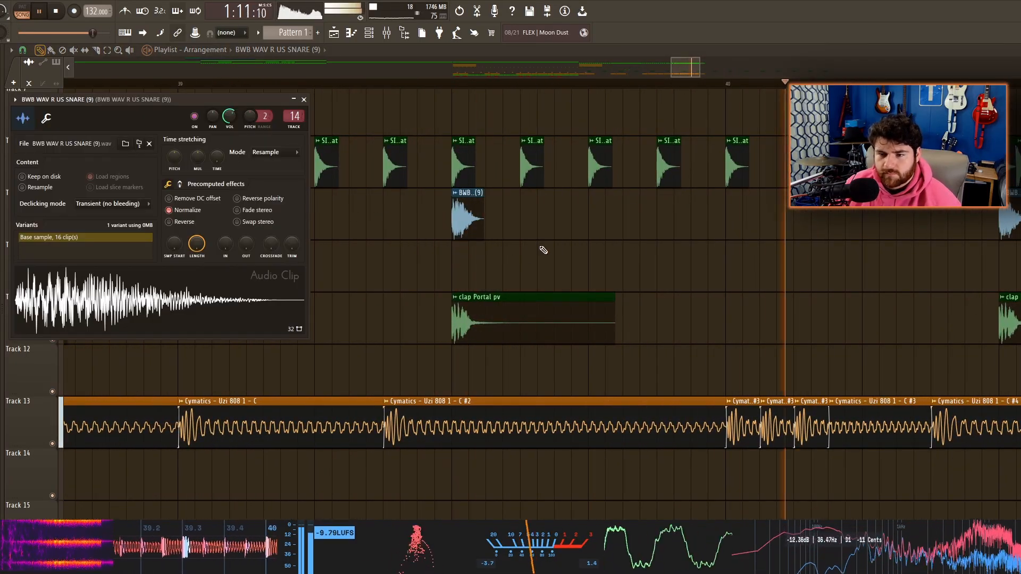
key(Escape)
Place BWB WAV R US KICK (15) clips on Track 14 with the 808 hits in bars 41 and 43 and in pairs before the claps of bars 42 and 44.
scroll(531, 249, down, 5)
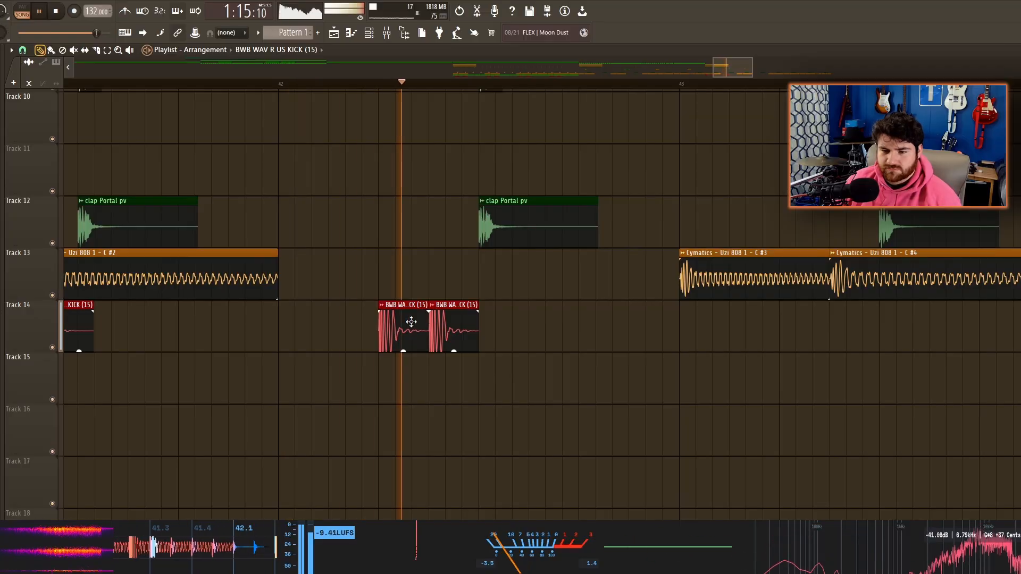
scroll(535, 365, down, 3)
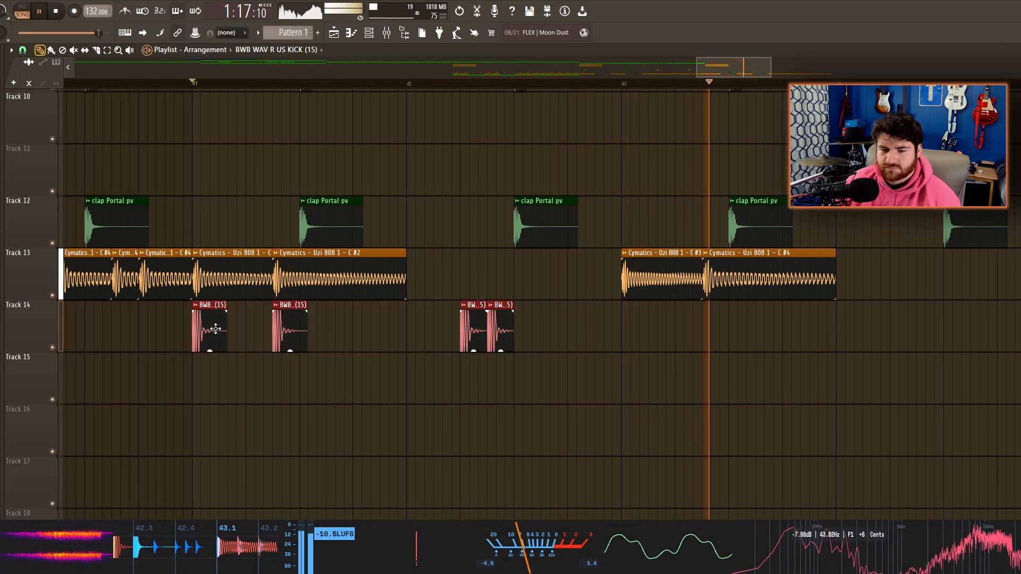
scroll(645, 325, down, 4)
drag(792, 377, 588, 365)
scroll(598, 350, up, 4)
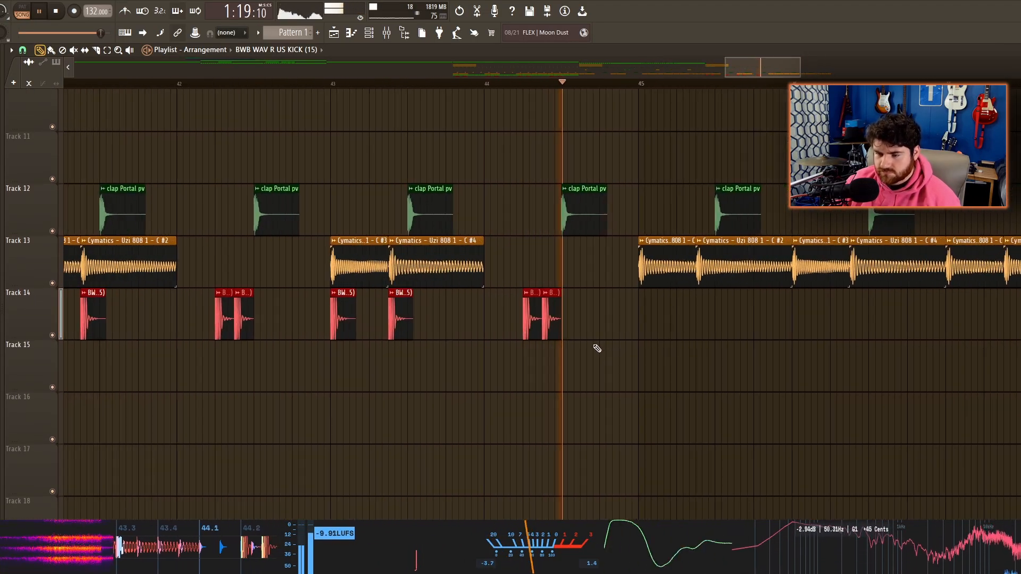
click(610, 321)
drag(544, 311, 629, 317)
Play the section from bar 41 and check the Track 14 kicks against the hats, snares, claps and 808s.
scroll(595, 315, down, 4)
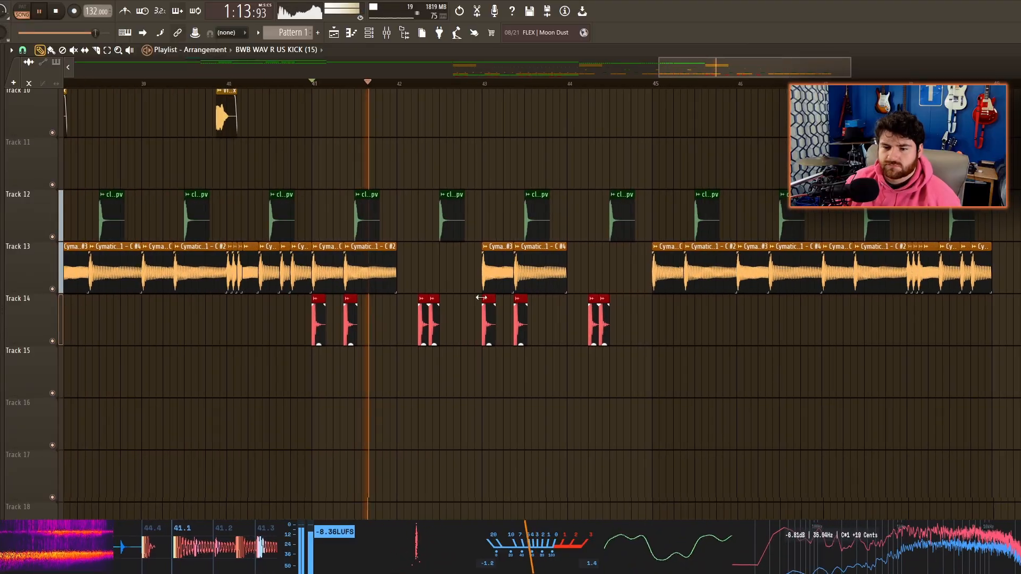
scroll(433, 333, up, 3)
scroll(433, 321, down, 2)
scroll(431, 319, up, 10)
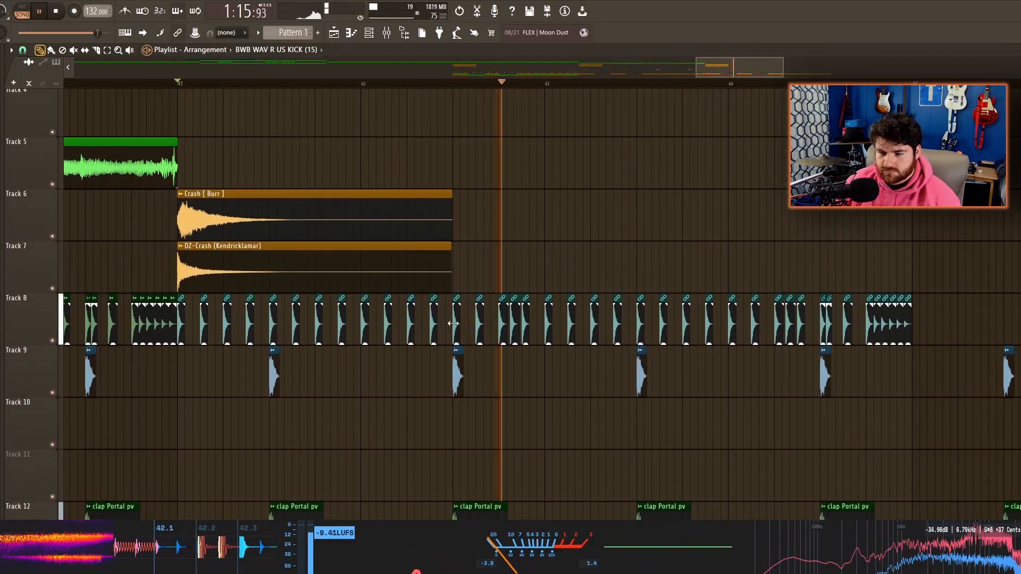
scroll(529, 372, down, 5)
drag(590, 283, 475, 279)
drag(601, 255, 484, 250)
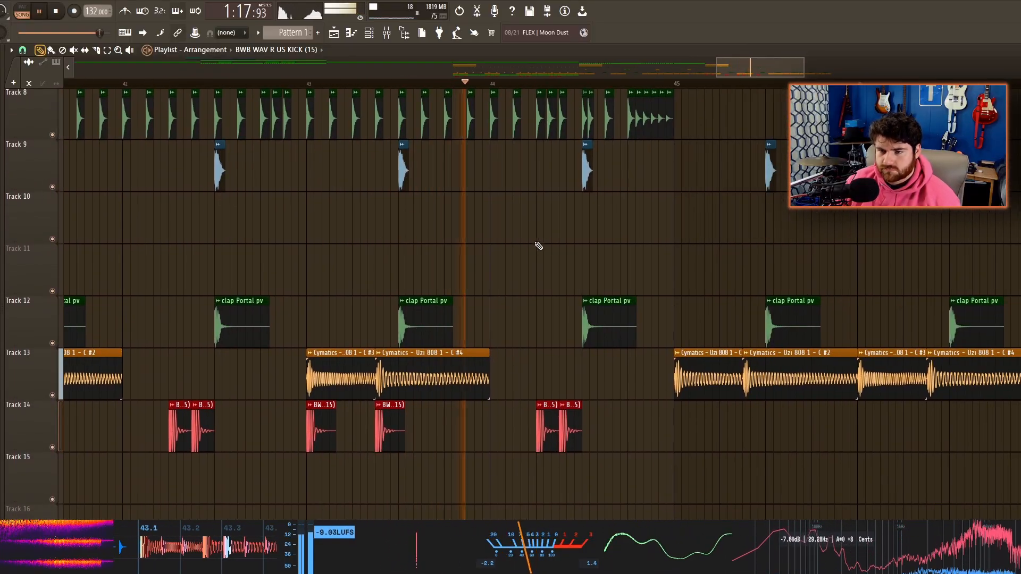
scroll(492, 219, up, 4)
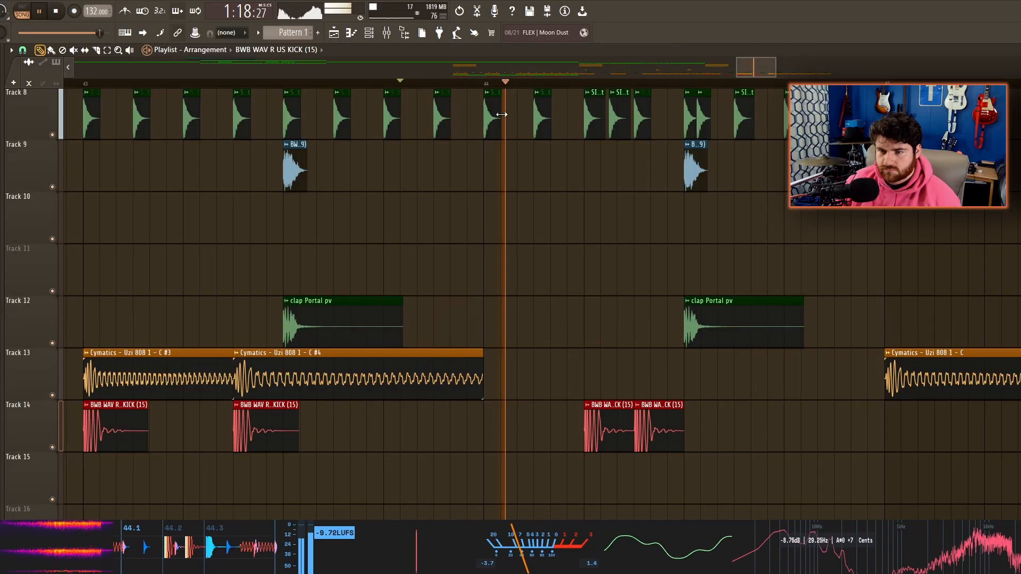
Continue the BWB WAV R US KICK (15) clips on Track 14 from just after the bar 44 clap through the end of bar 47.
scroll(690, 200, down, 4)
scroll(690, 201, down, 1)
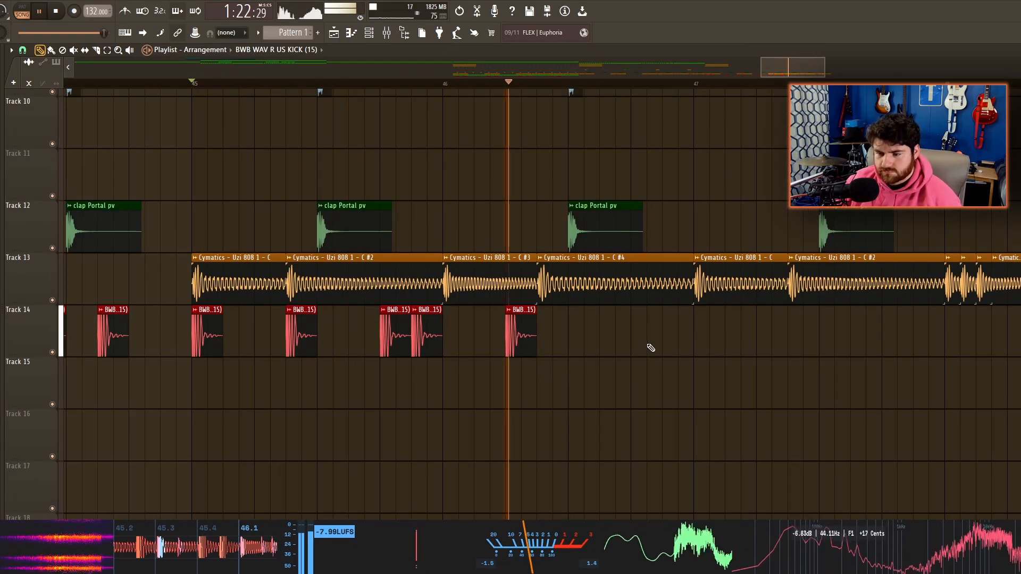
click(795, 332)
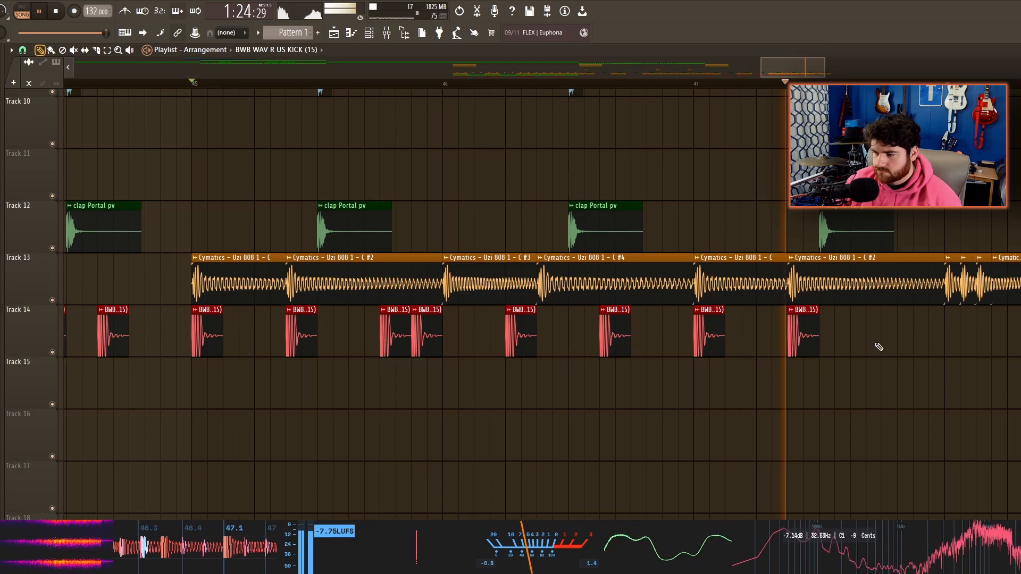
click(885, 330)
drag(928, 332, 564, 332)
right_click(577, 333)
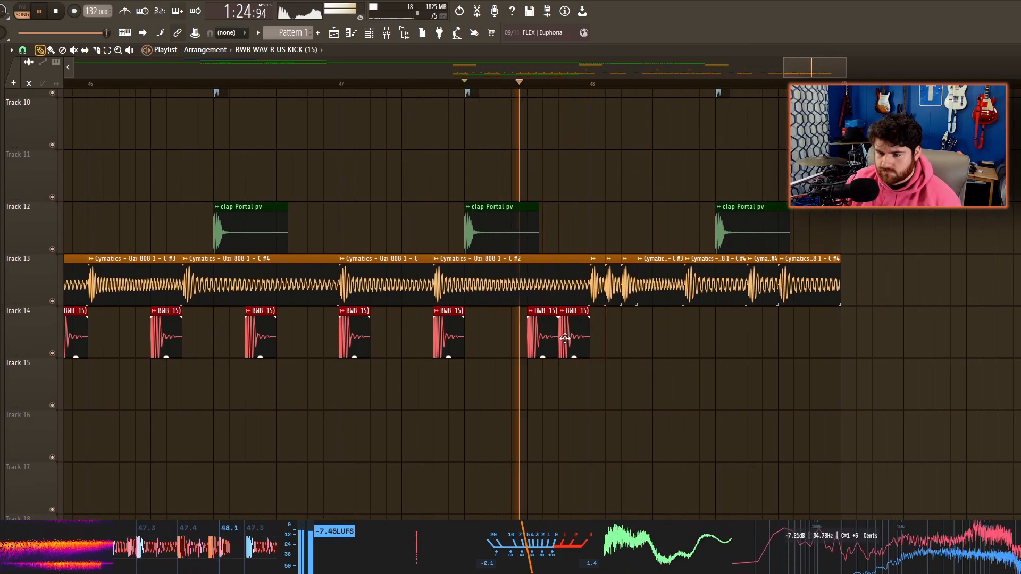
Add three kicks on Track 14 in bar 48, two leading into the clap and one half a beat after it, checking them in playback.
click(653, 332)
click(690, 328)
key(space)
key(space)
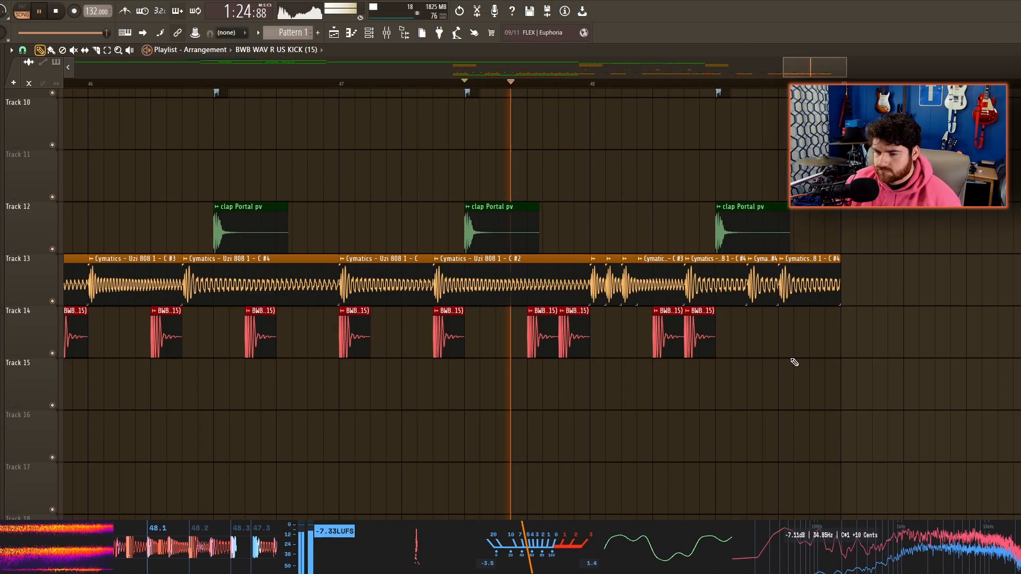
drag(791, 358, 699, 364)
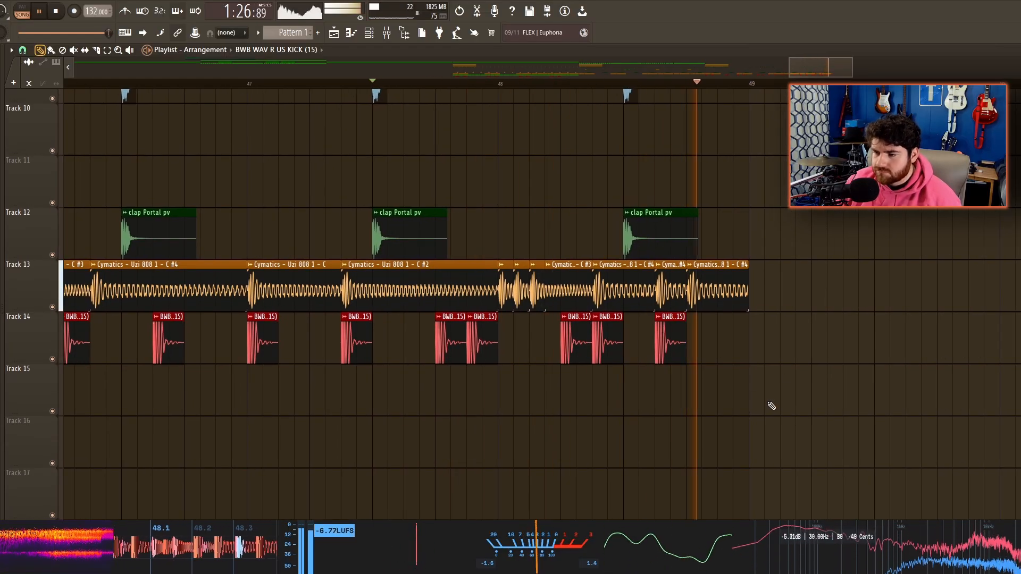
scroll(755, 404, down, 5)
key(space)
Move the chopped songstarter clips on Track 5 eight bars later, from bar 41 to bar 49.
scroll(661, 154, down, 3)
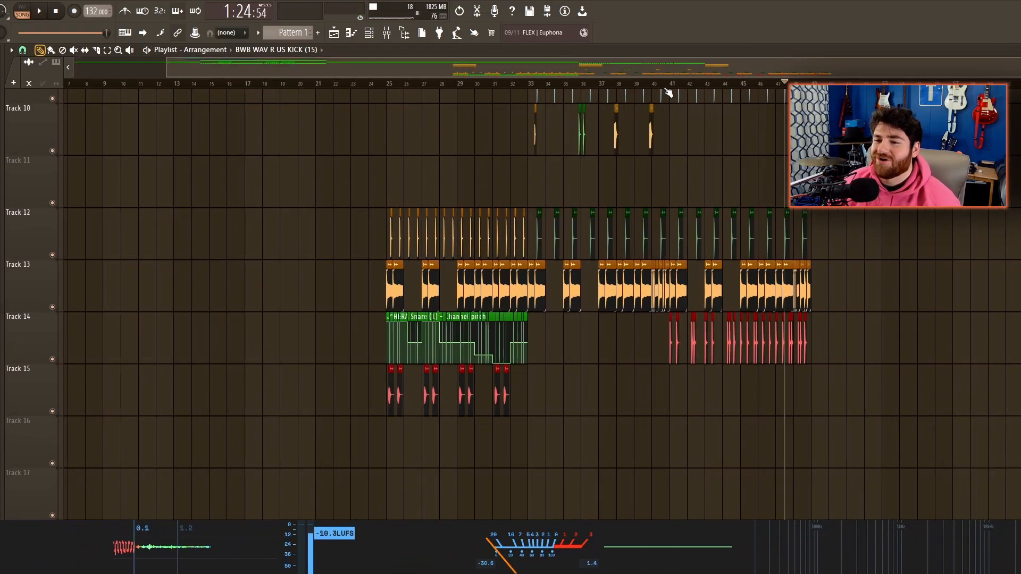
scroll(335, 282, up, 7)
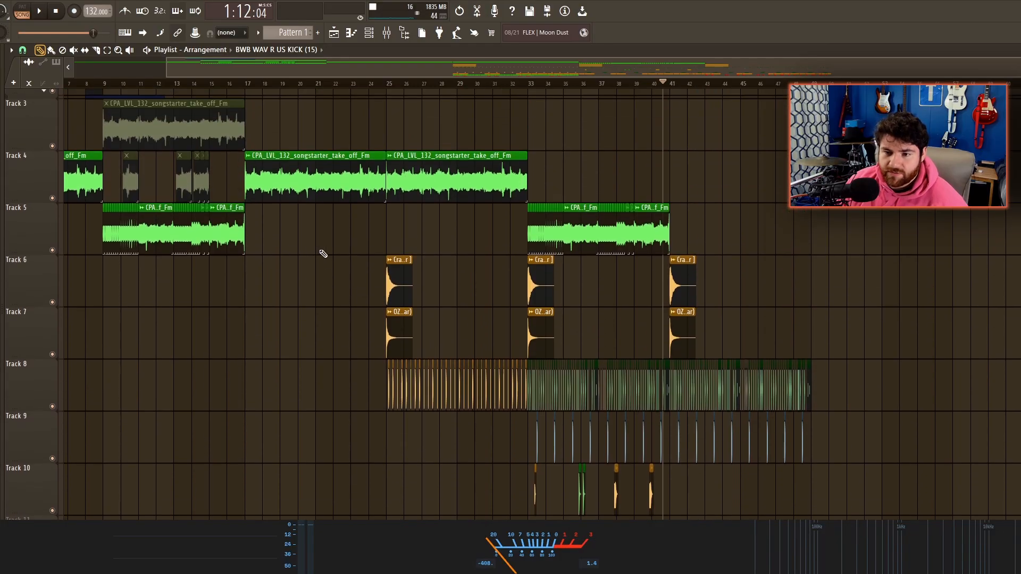
scroll(332, 306, down, 3)
scroll(293, 232, up, 3)
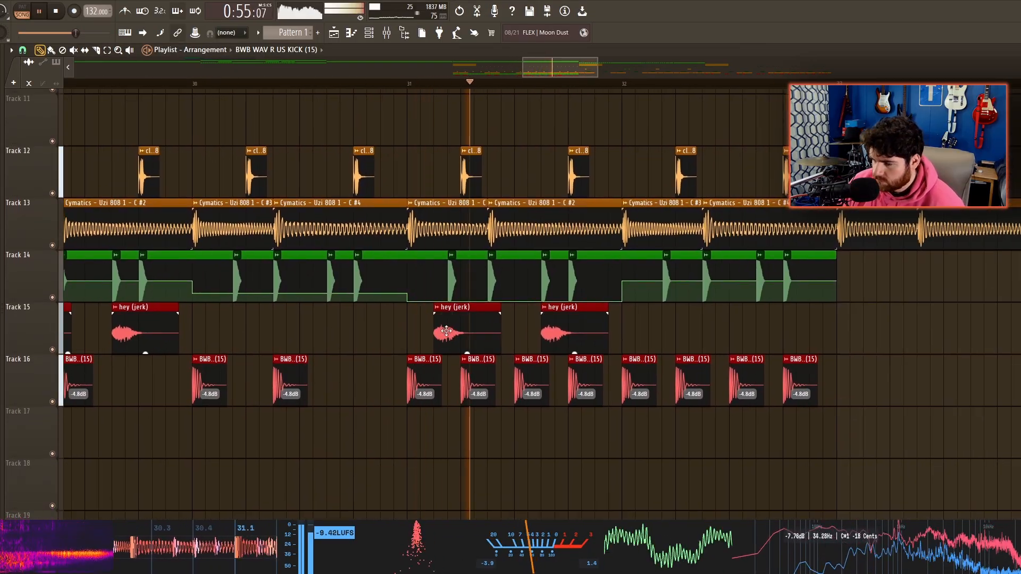
scroll(449, 342, down, 3)
scroll(657, 366, down, 5)
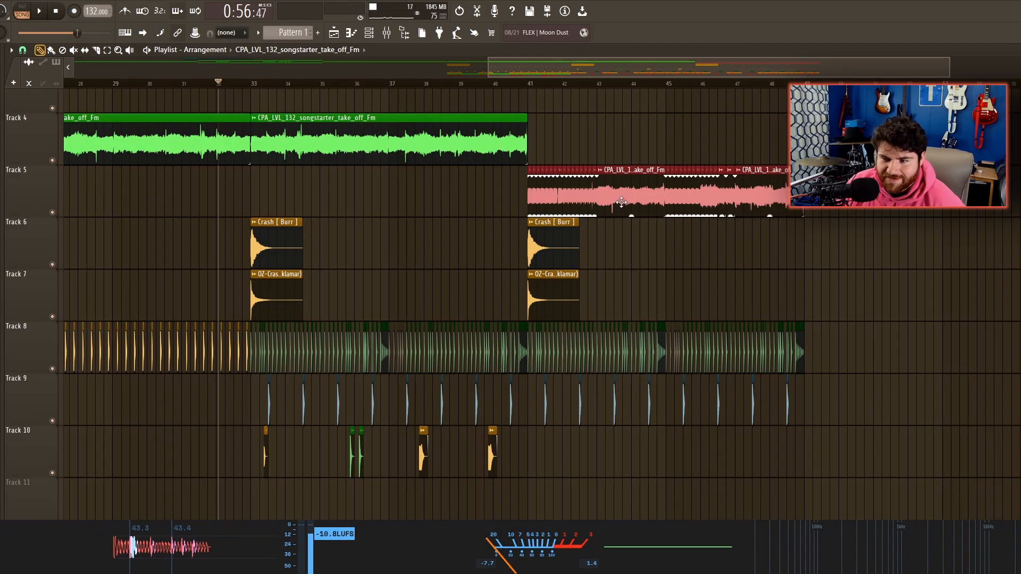
drag(621, 202, 904, 211)
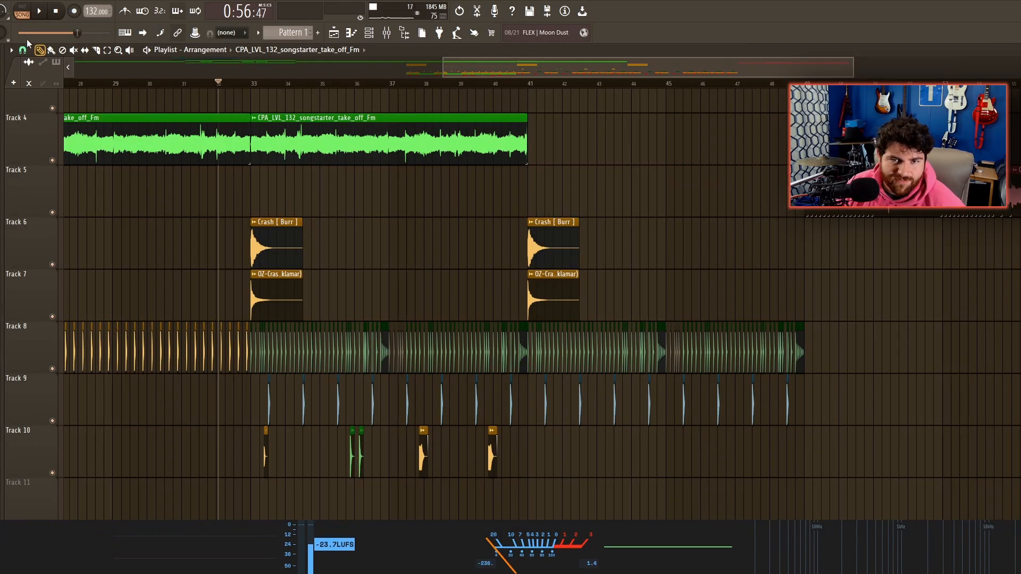
Repeat the Track 10 percussion clips and the Track 14 HERA Snare pattern with its pitch automation from bar 41.
click(23, 50)
click(31, 210)
key(ctrl+d)
drag(273, 240, 608, 226)
scroll(552, 232, down, 3)
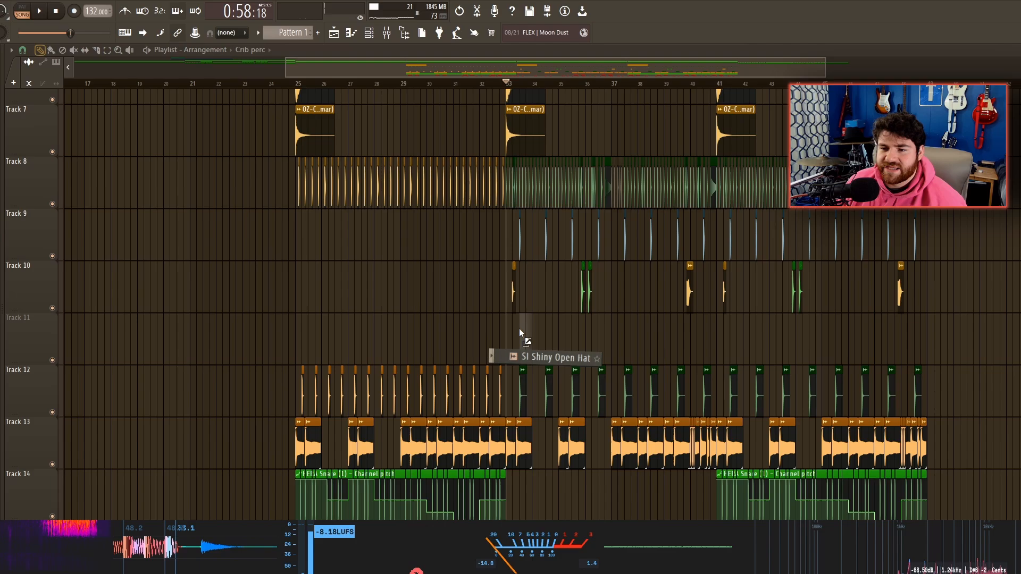
Add SI Shiny Open Hat at beat 2 of bar 35 and four SI Go-To Open Hihat clips across bars 33 to 36 on Track 11.
drag(520, 329, 521, 331)
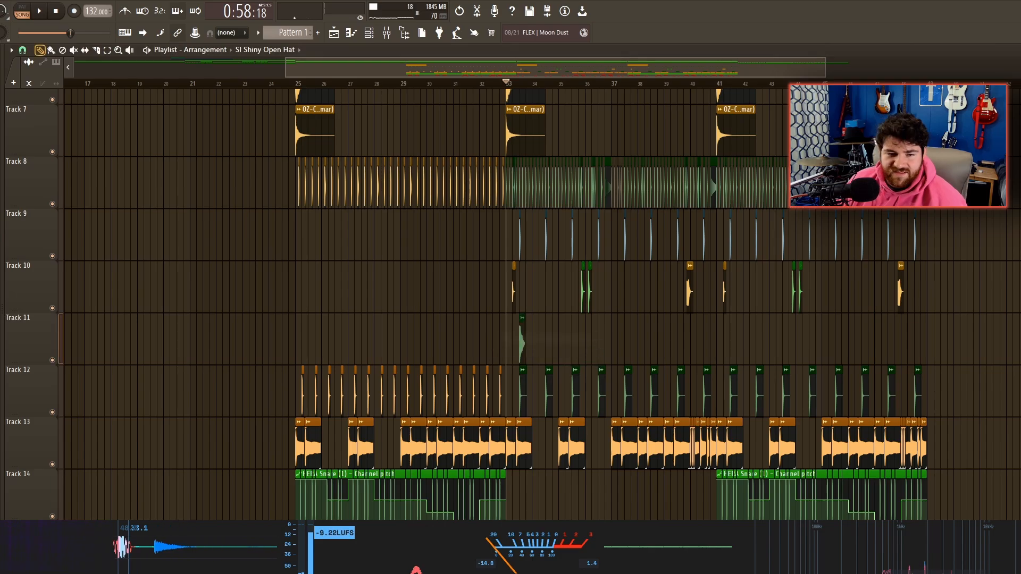
drag(1, 213, 490, 288)
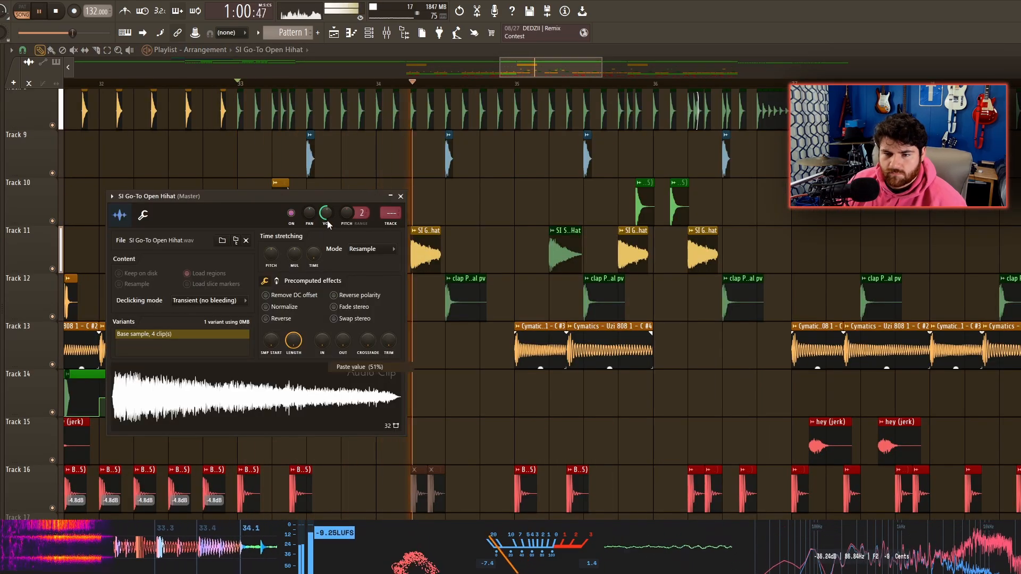
Route the SI Go-To Open Hihat sample to free mixer track 16, and close its settings and the mixer.
key(ctrl+l)
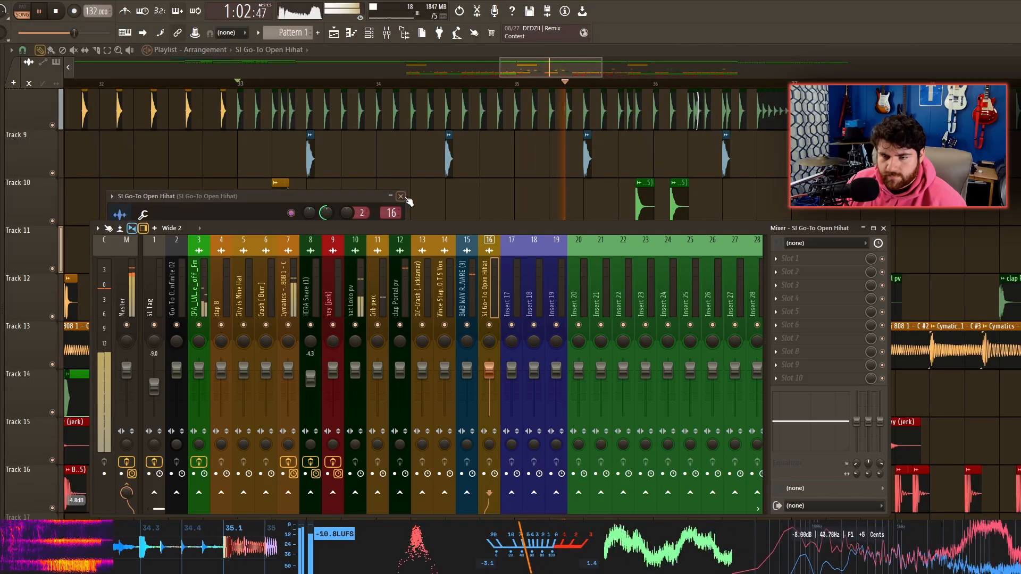
click(401, 197)
key(F9)
Restore the deleted SI Shiny Open Hat clip on Track 11 and route its sample to free mixer track 17.
right_click(569, 256)
click(577, 256)
key(ctrl+z)
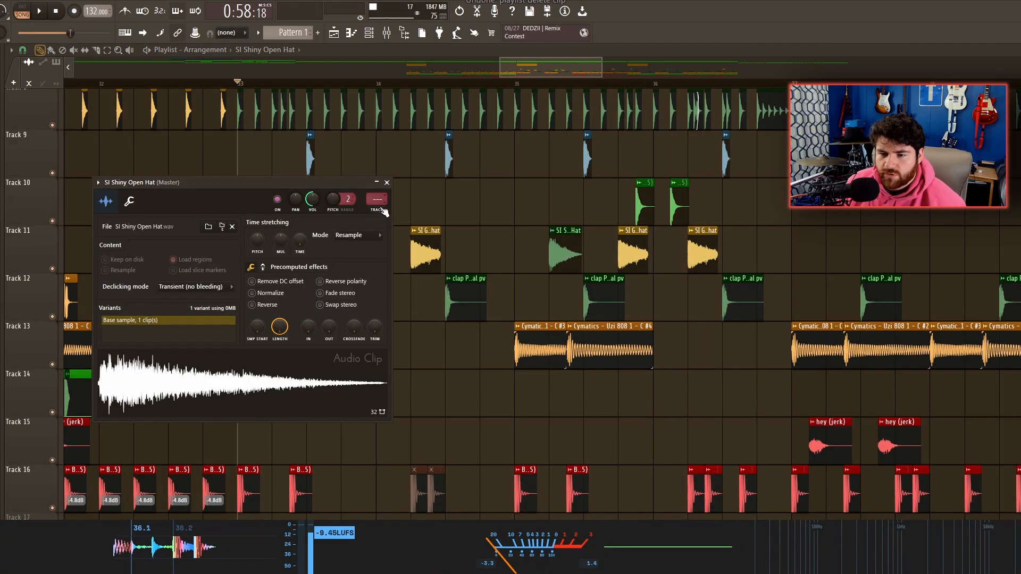
key(ctrl+l)
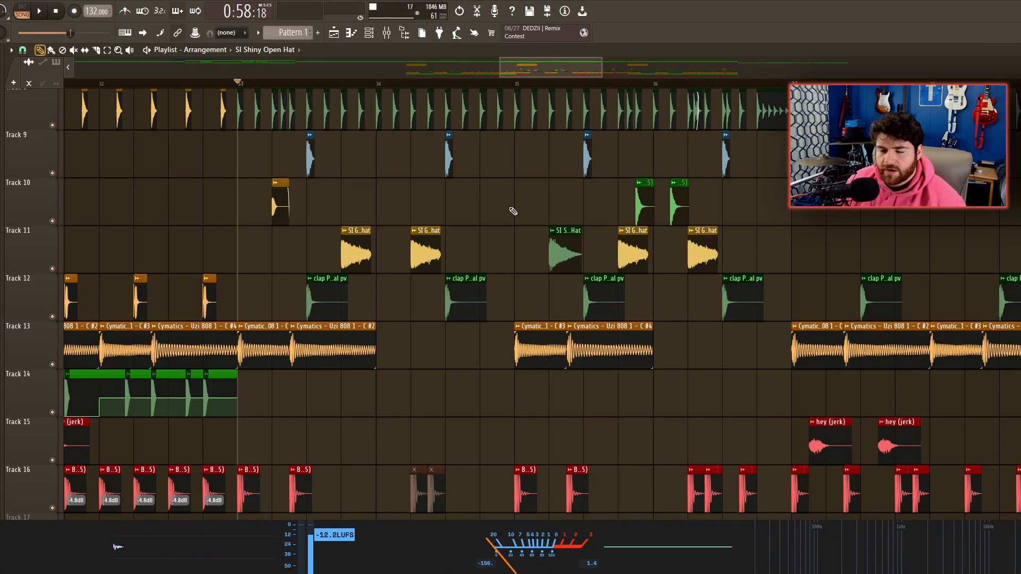
scroll(513, 211, up, 3)
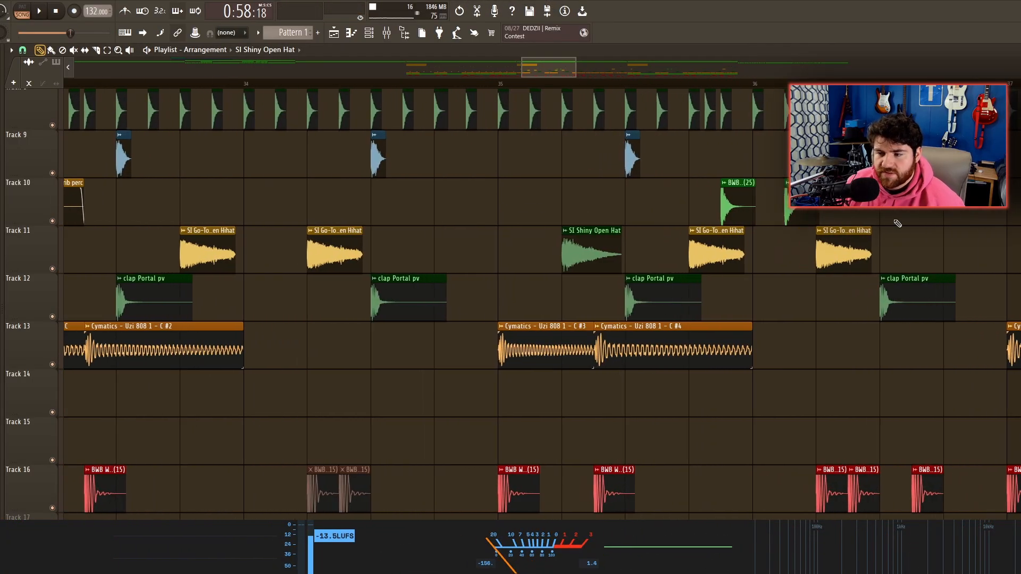
drag(906, 228, 135, 269)
ctrl+click(229, 201)
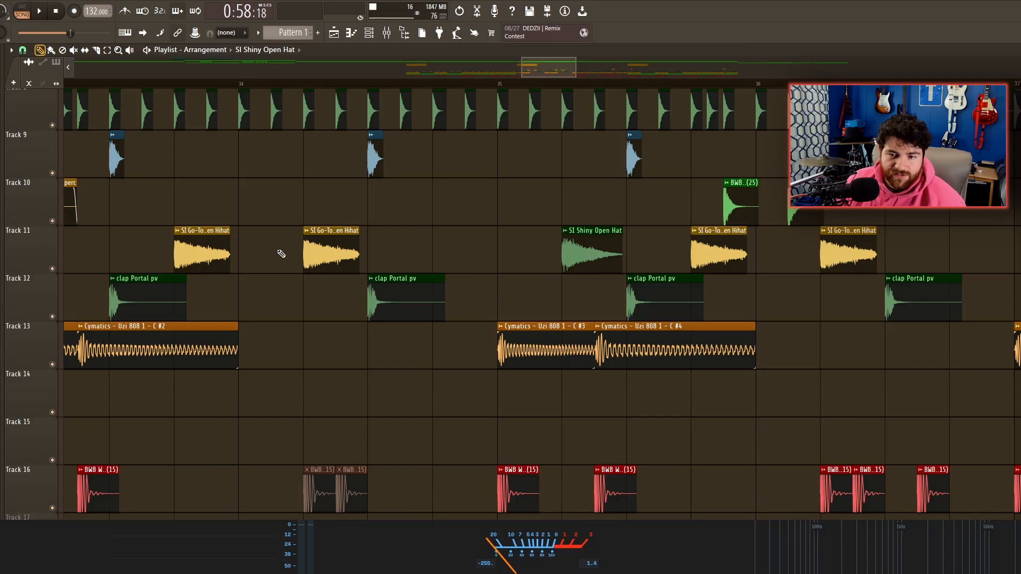
key(ctrl+z)
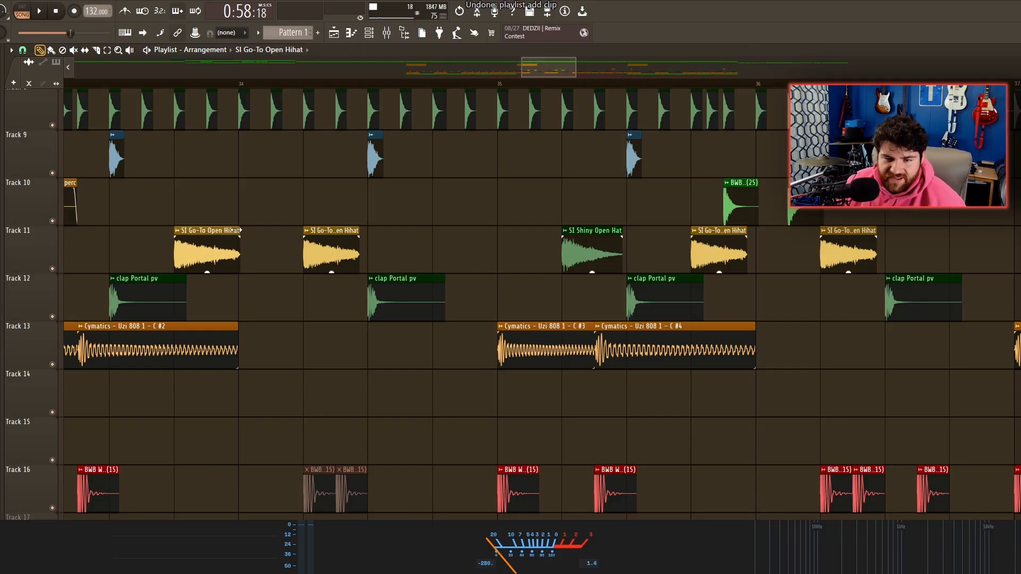
scroll(229, 230, up, 3)
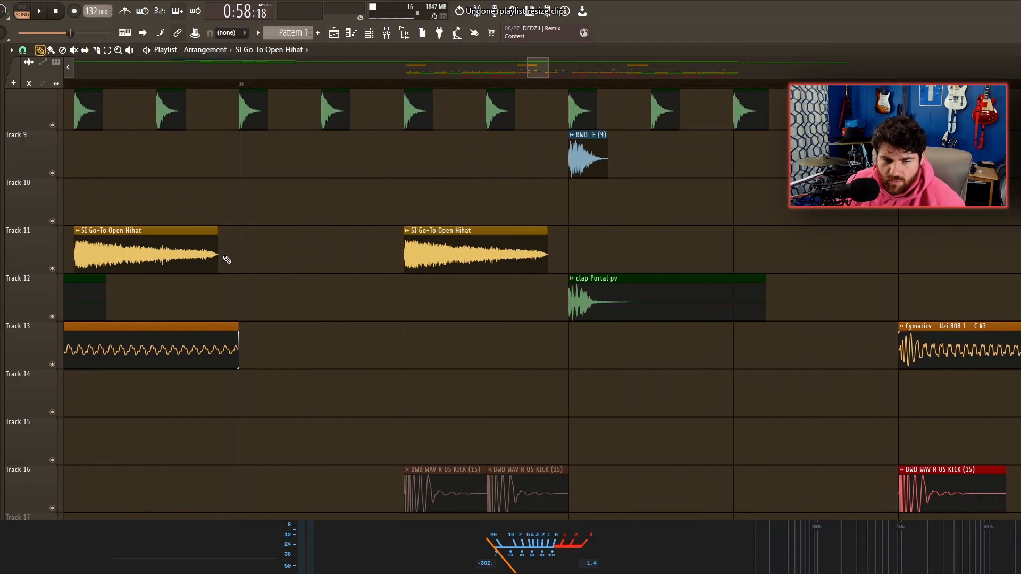
Stretch the SI Go-To Open Hihat clips and the SI Shiny Open Hat clip on Track 11 to one beat each.
scroll(266, 256, down, 2)
scroll(277, 241, down, 2)
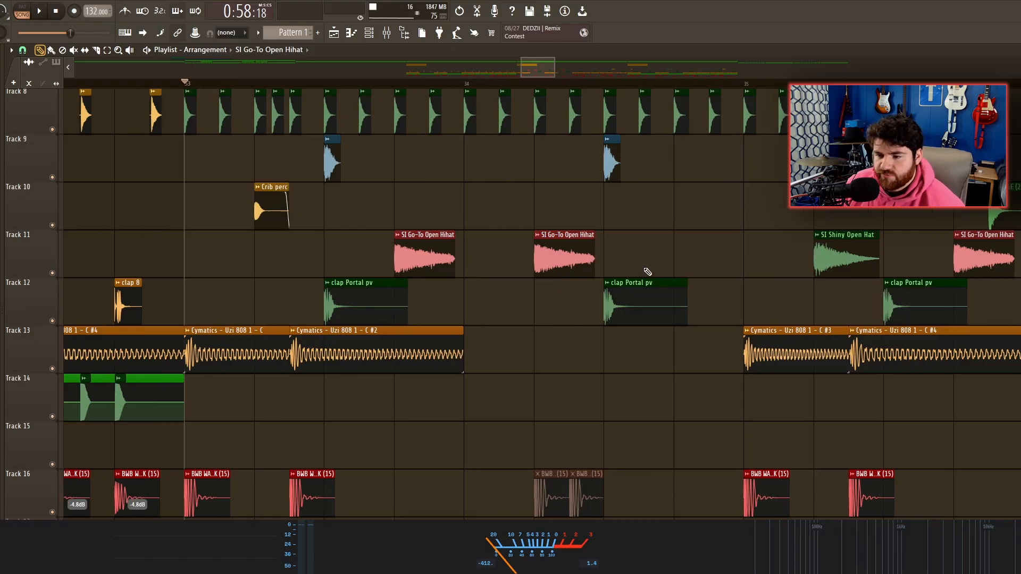
scroll(498, 232, up, 4)
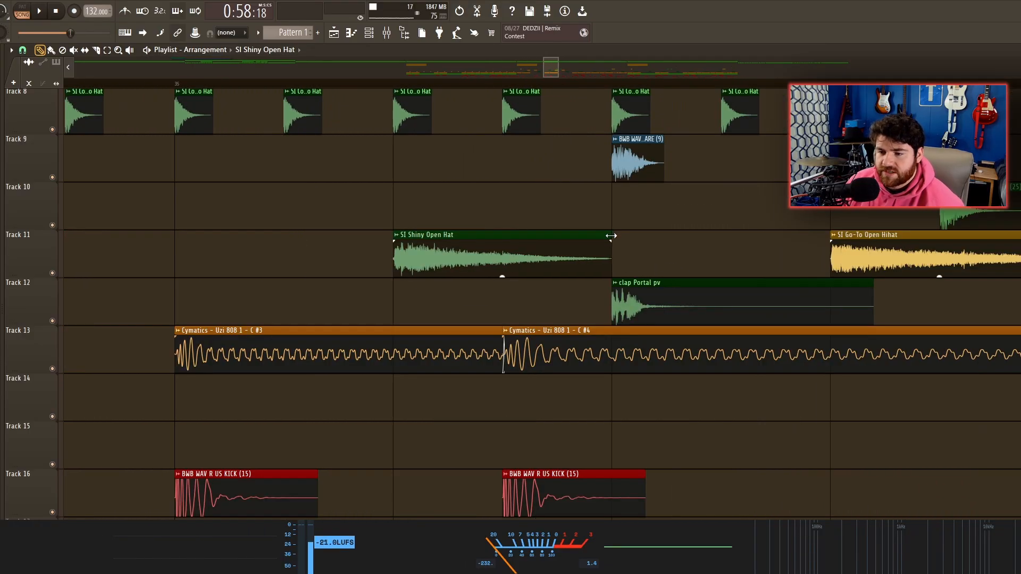
Set the SI Shiny Open Hat sample's time-stretching mode to Stretch and close its settings.
double_click(543, 260)
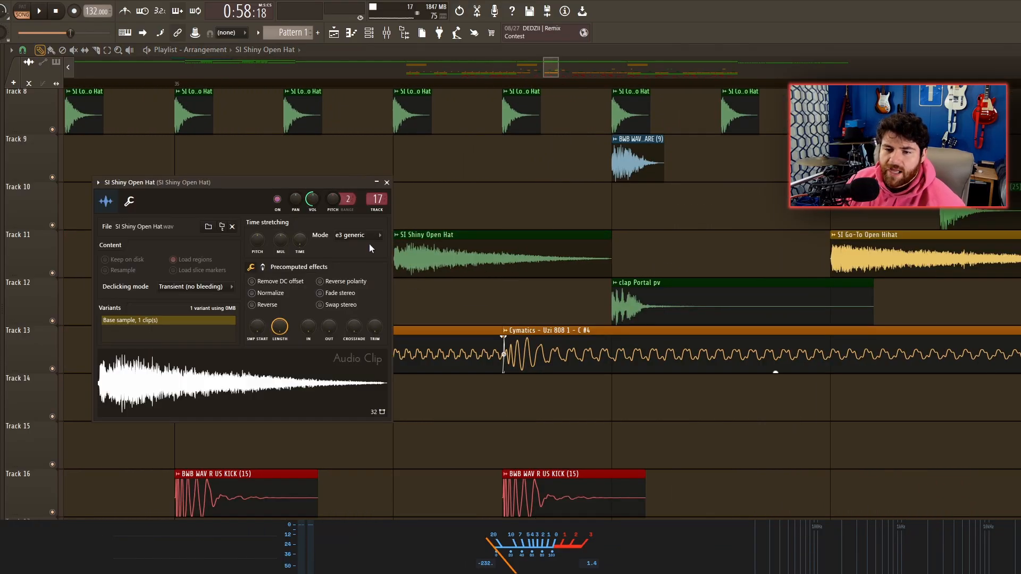
click(387, 182)
double_click(460, 256)
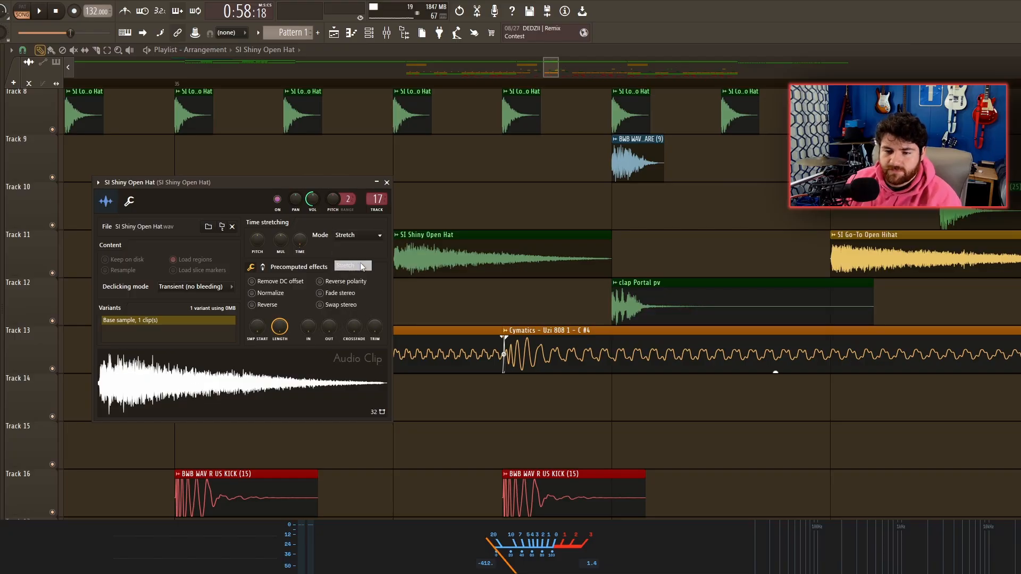
click(388, 182)
Play the second section from bar 33 to hear the stretched open hats with the drums.
scroll(355, 216, down, 4)
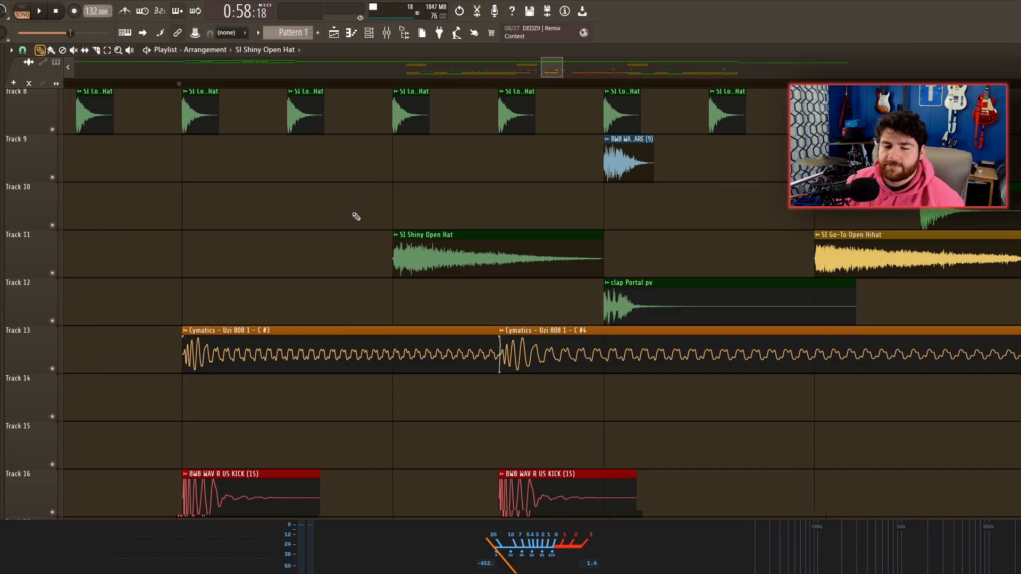
drag(342, 216, 455, 265)
scroll(371, 229, down, 3)
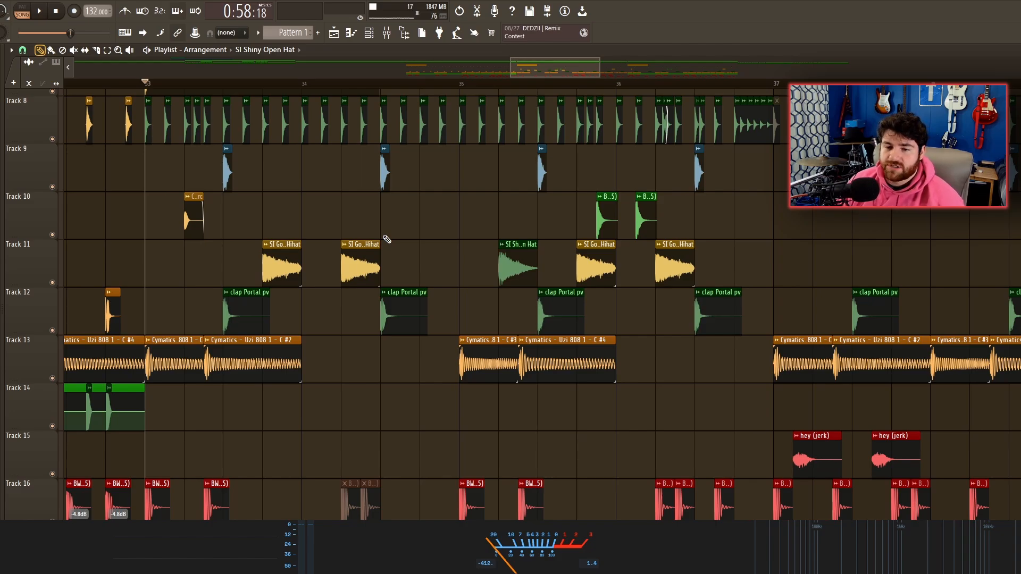
key(space)
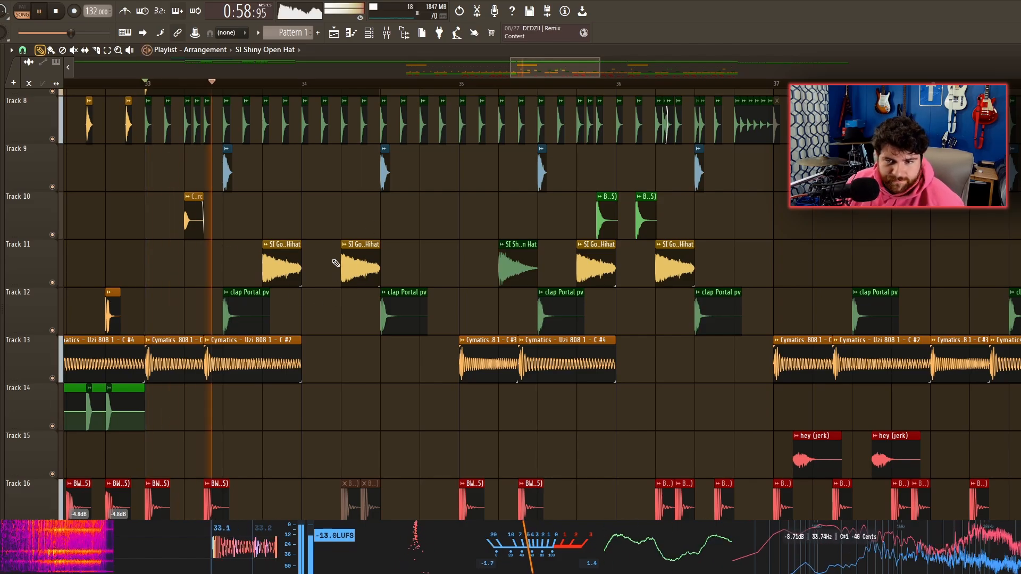
Lower the clip volume of the second SI Go-To Open Hihat in each pair on Track 11 to about -4.2 dB.
drag(441, 276, 368, 262)
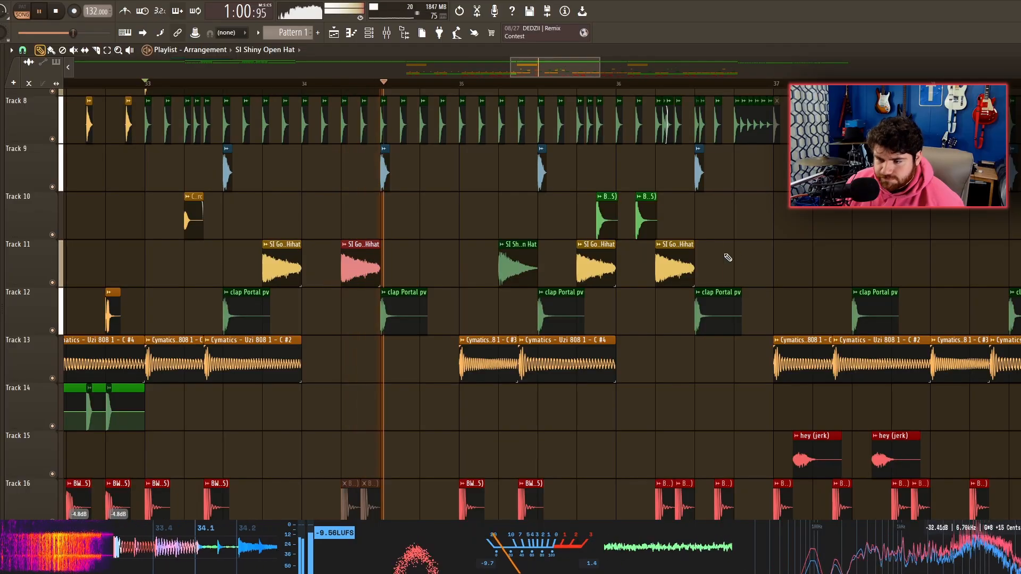
drag(724, 255, 675, 289)
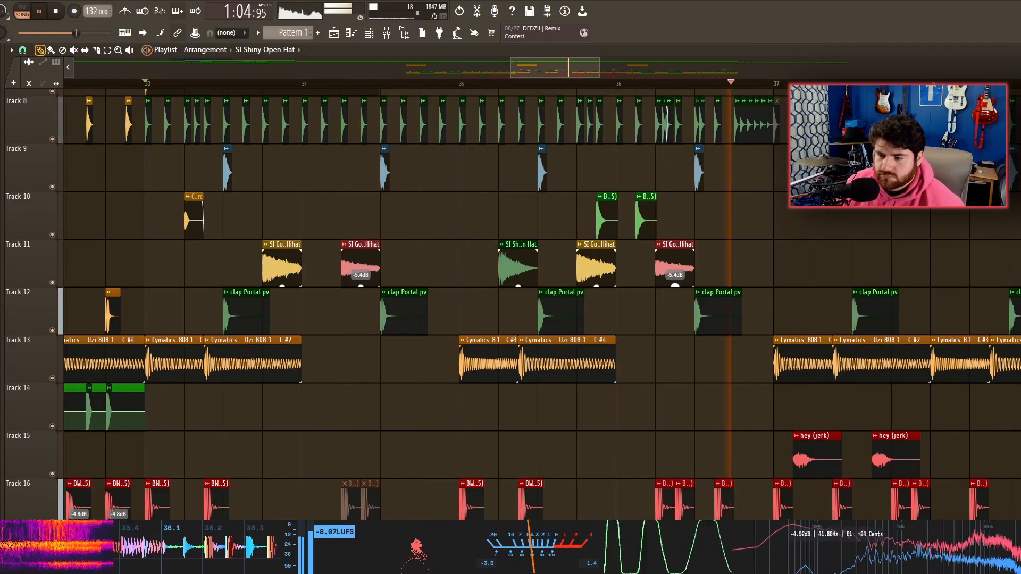
key(space)
Insert an empty playlist track below Track 11 and place the SI Live Hihat Loop 85bpm sample on it at bar 41.
scroll(675, 245, down, 5)
scroll(675, 245, up, 6)
scroll(674, 245, down, 4)
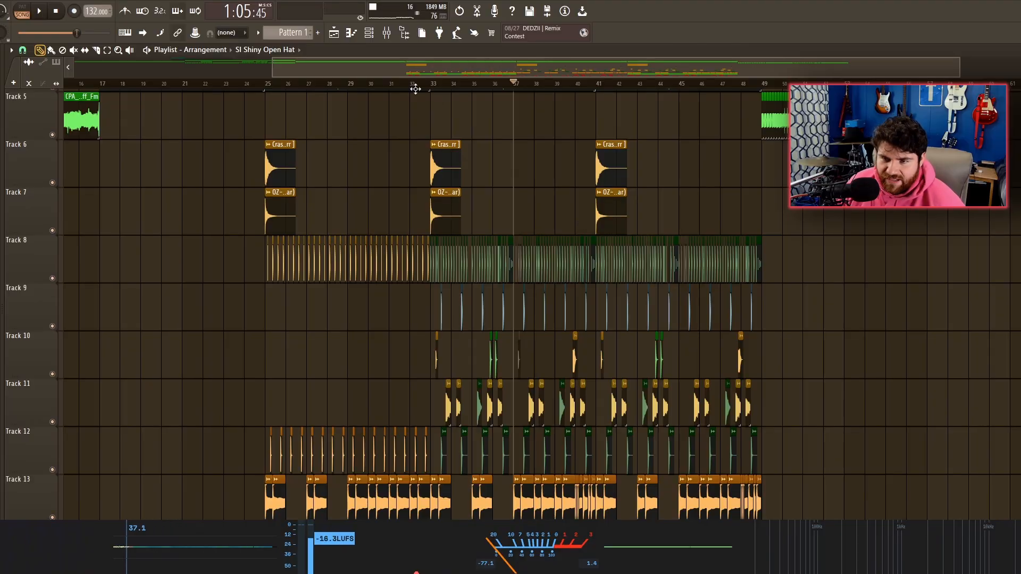
click(435, 87)
scroll(500, 299, down, 4)
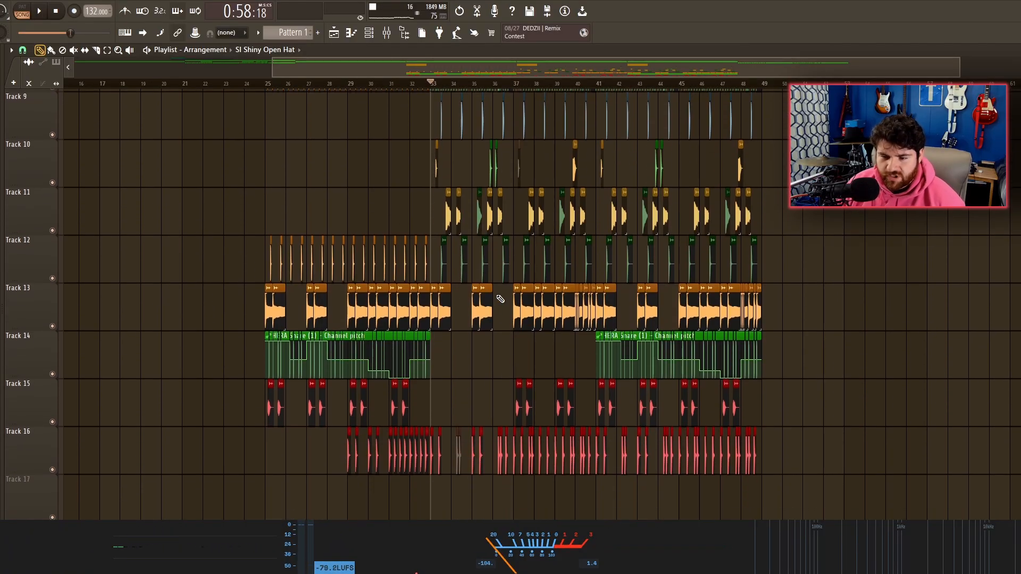
right_click(33, 245)
key(i)
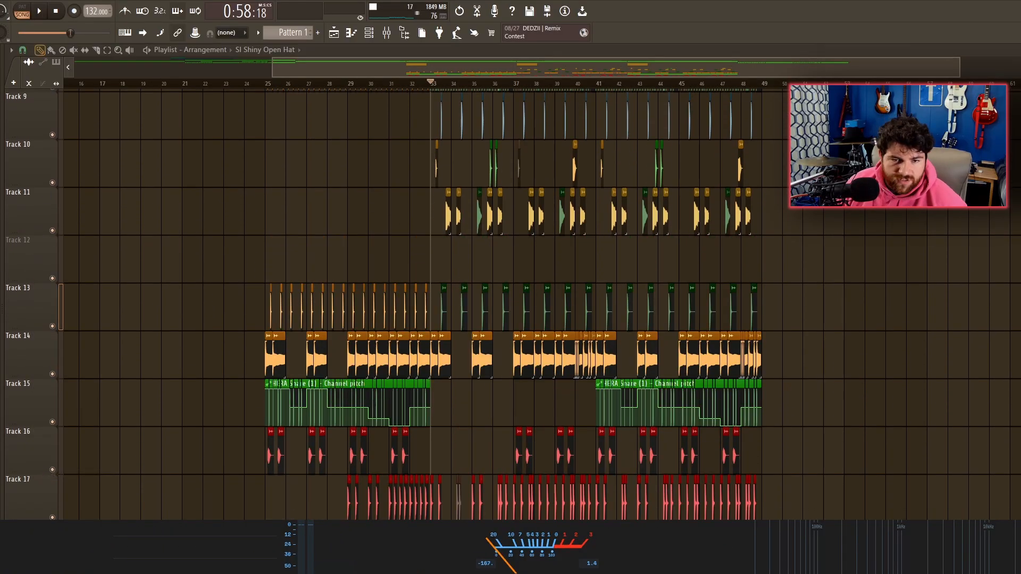
drag(28, 253, 599, 256)
scroll(596, 260, up, 6)
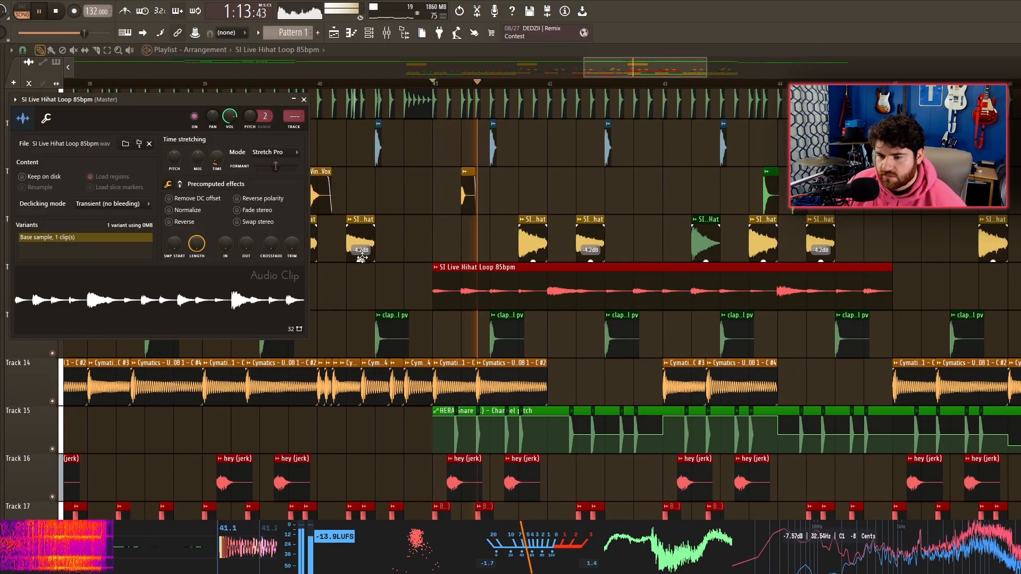
Time-stretch the SI Live Hihat Loop 85bpm clip to two bars and close its sample settings.
drag(217, 161, 217, 183)
key(space)
key(space)
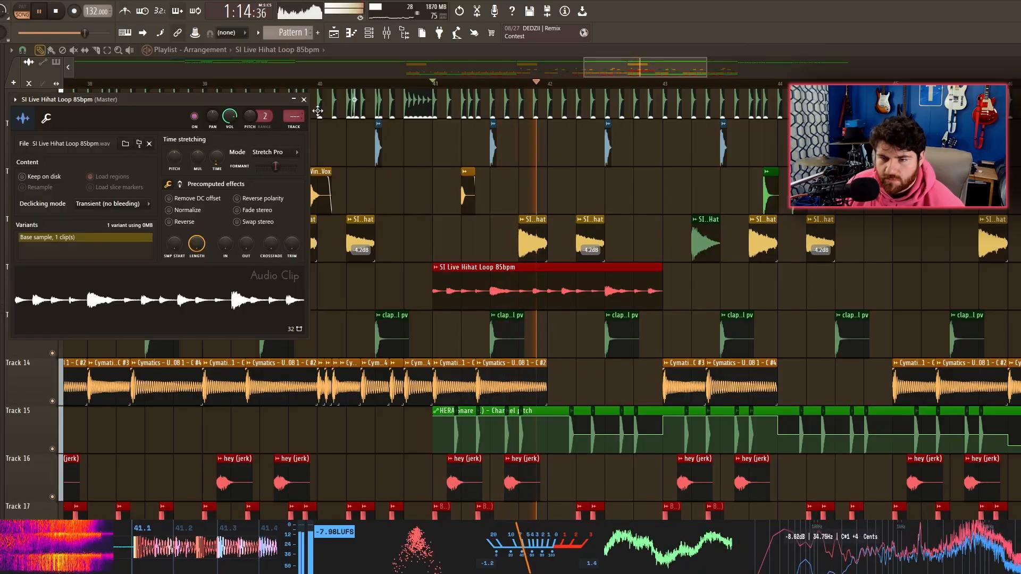
click(304, 99)
Duplicate the two-bar SI Live Hihat Loop 85bpm clip on Track 12 until it fills bars 41 to 48.
scroll(516, 275, down, 3)
drag(620, 282, 560, 291)
key(ctrl+b)
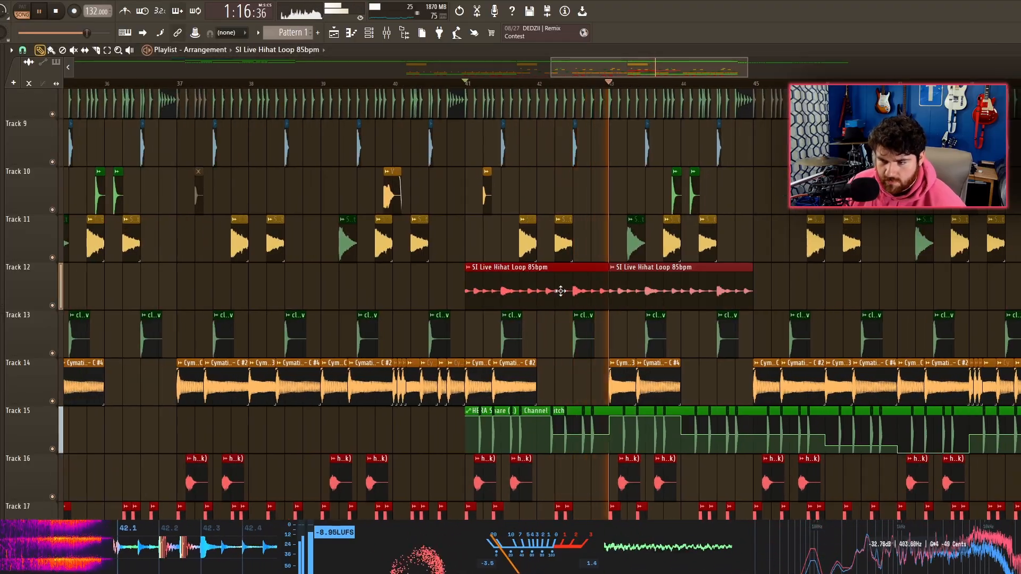
scroll(560, 290, down, 2)
key(ctrl+b)
click(559, 292)
click(557, 291)
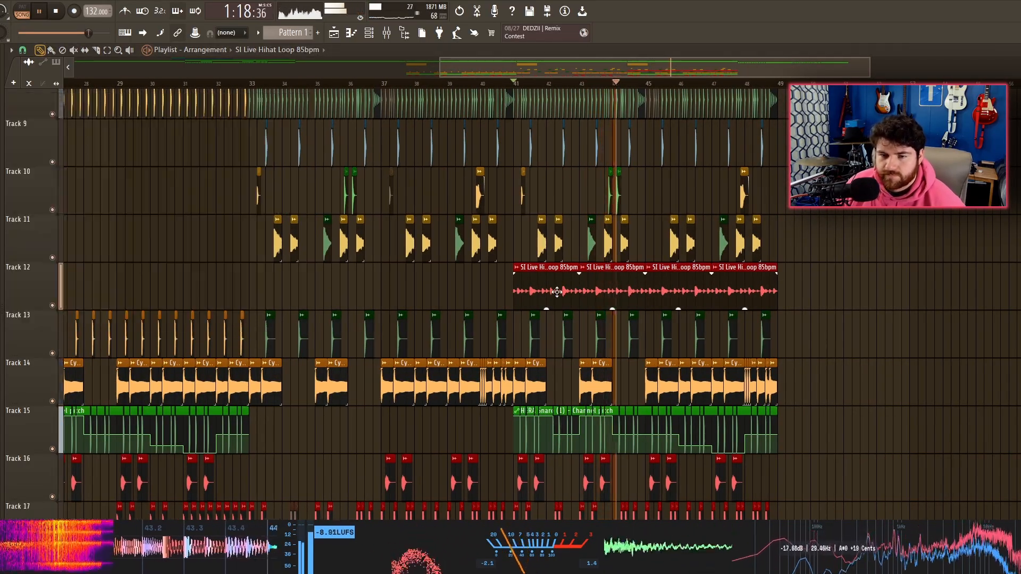
Set the SI Live Hihat Loop 85bpm sample's time-stretching mode to Resample.
double_click(536, 291)
click(277, 153)
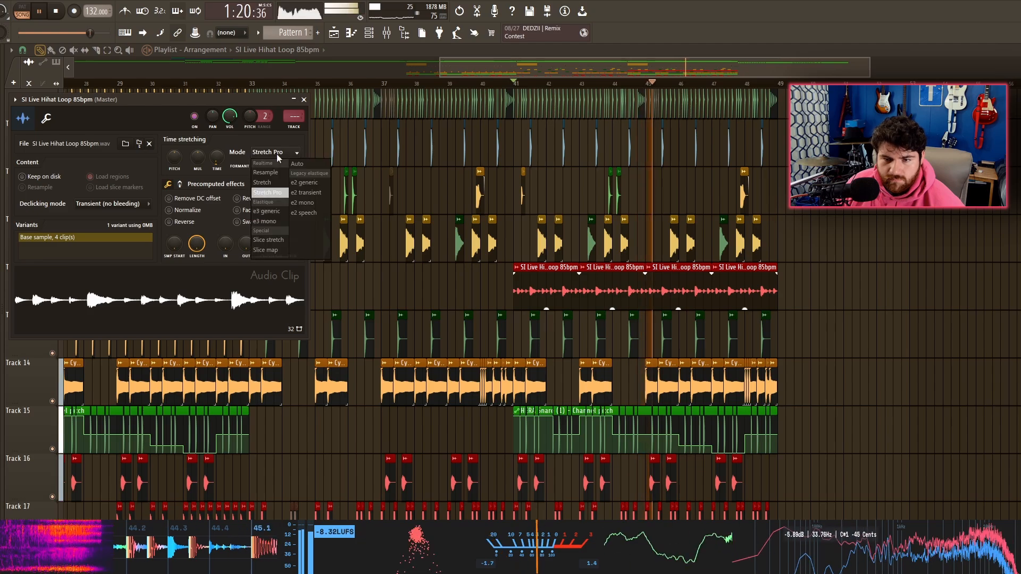
click(271, 172)
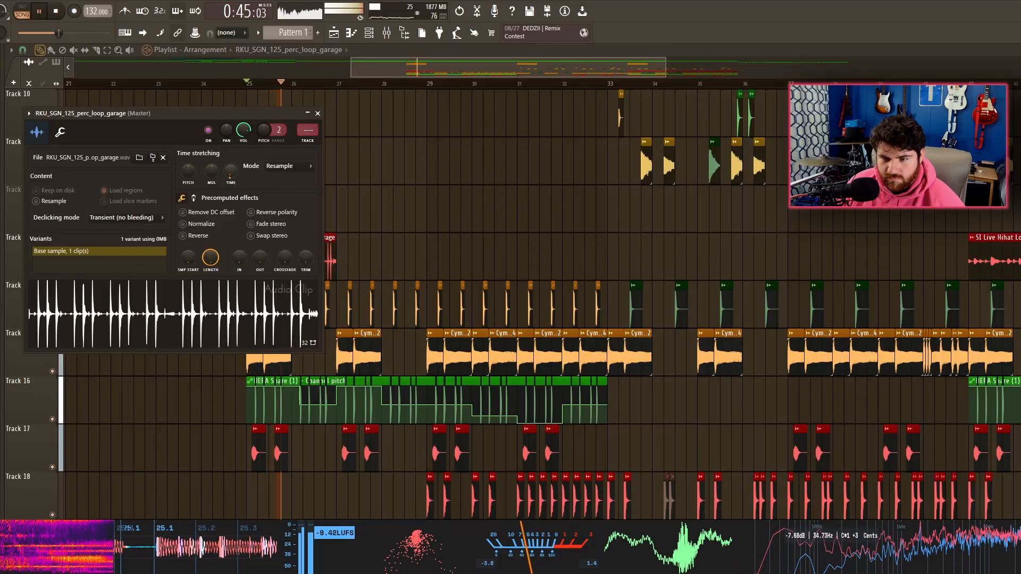
Keep the RKU_SGN_125_perc_loop_garage sample in Resample mode, lower its volume and close its settings.
click(278, 168)
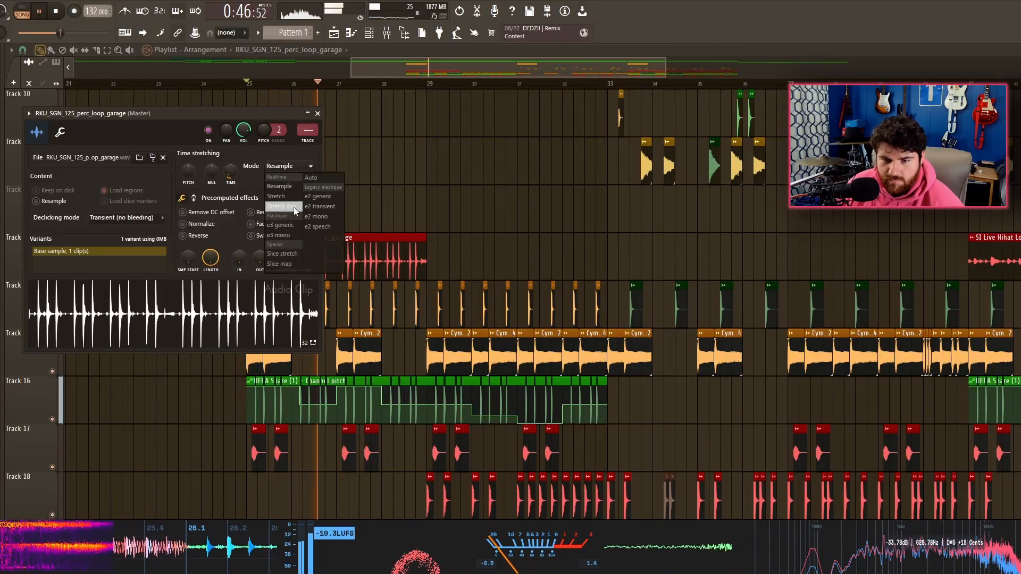
click(243, 165)
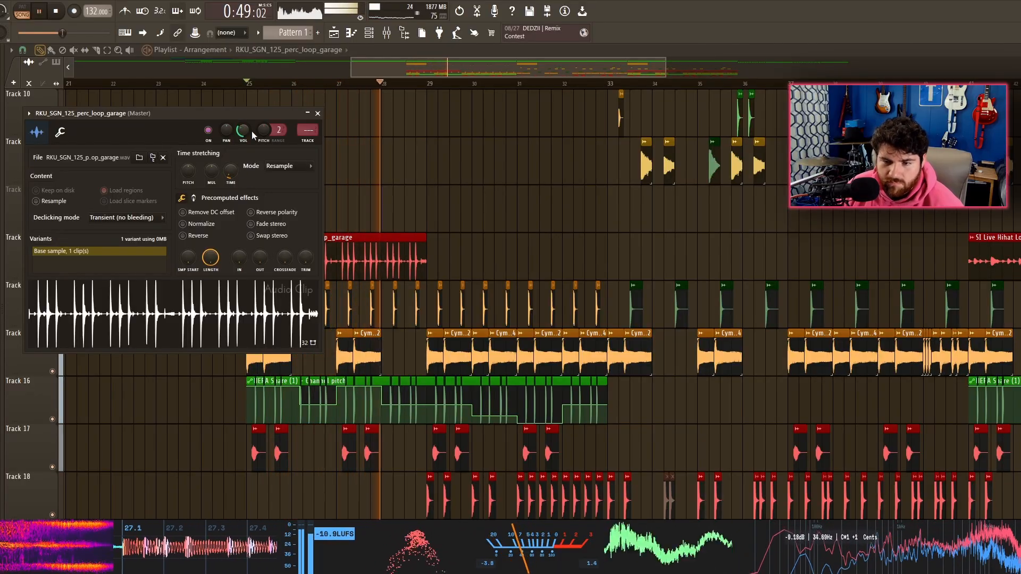
drag(253, 133, 251, 121)
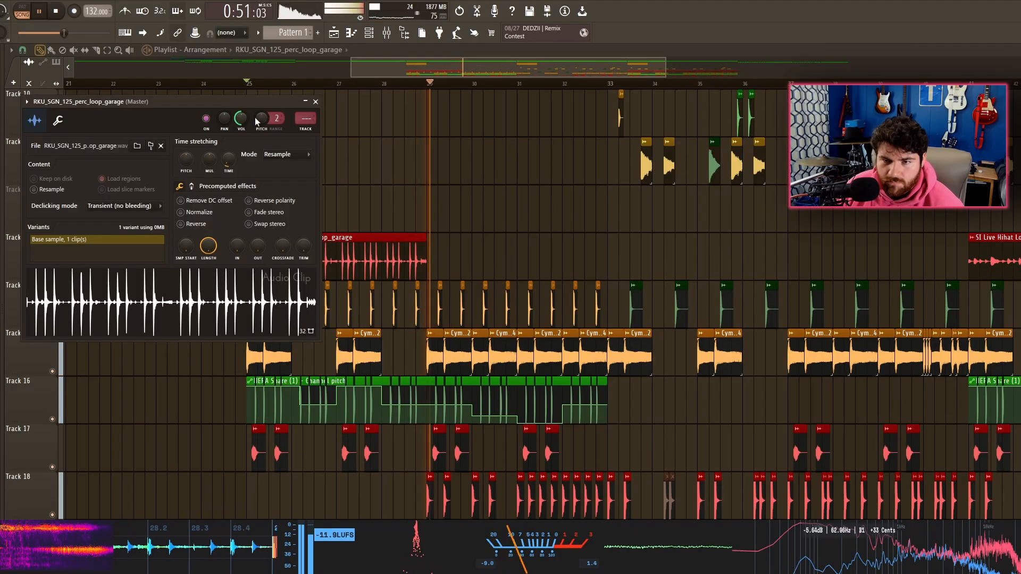
click(315, 101)
Duplicate the RKU_SGN_125_perc_loop_garage clip from bar 25 to cover the first section and supply copies for the section from bar 41.
key(ctrl+b)
scroll(334, 256, down, 3)
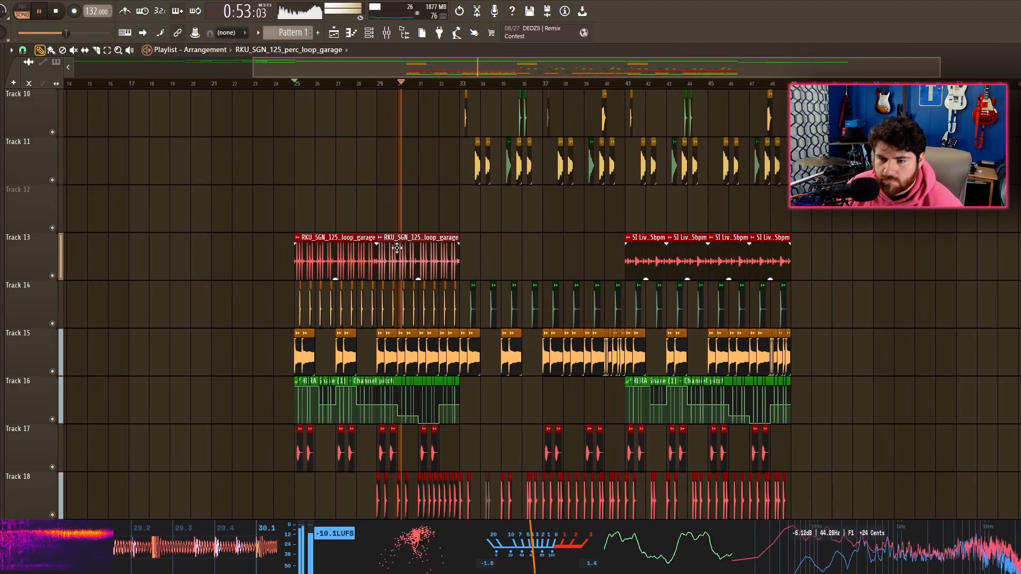
key(ctrl+b)
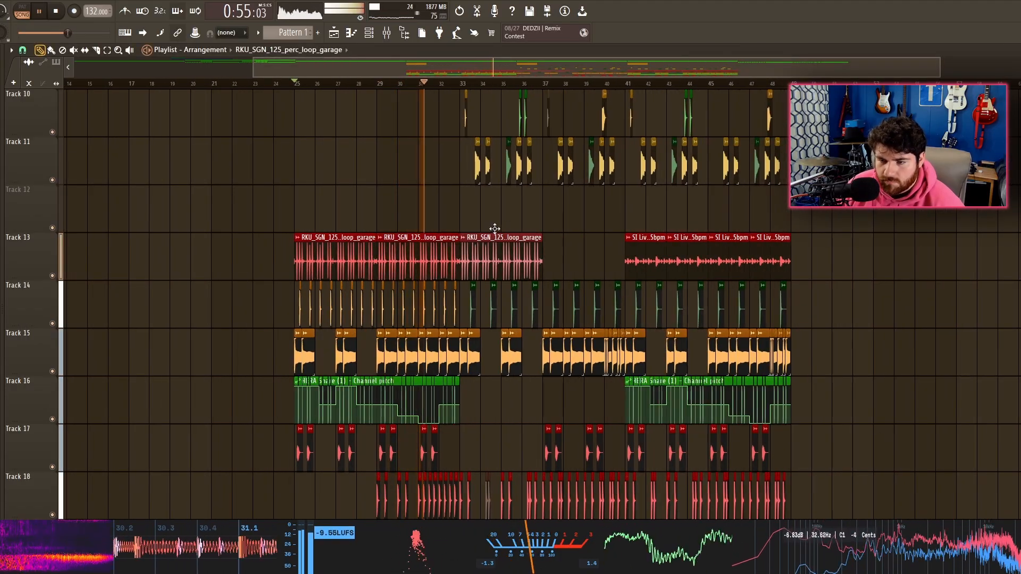
key(ctrl+b)
scroll(479, 239, up, 3)
Lower the KMRBI_RHXS_95_percussion_loop_jungle sample's volume and move its clip four bars forward on Track 12.
double_click(417, 246)
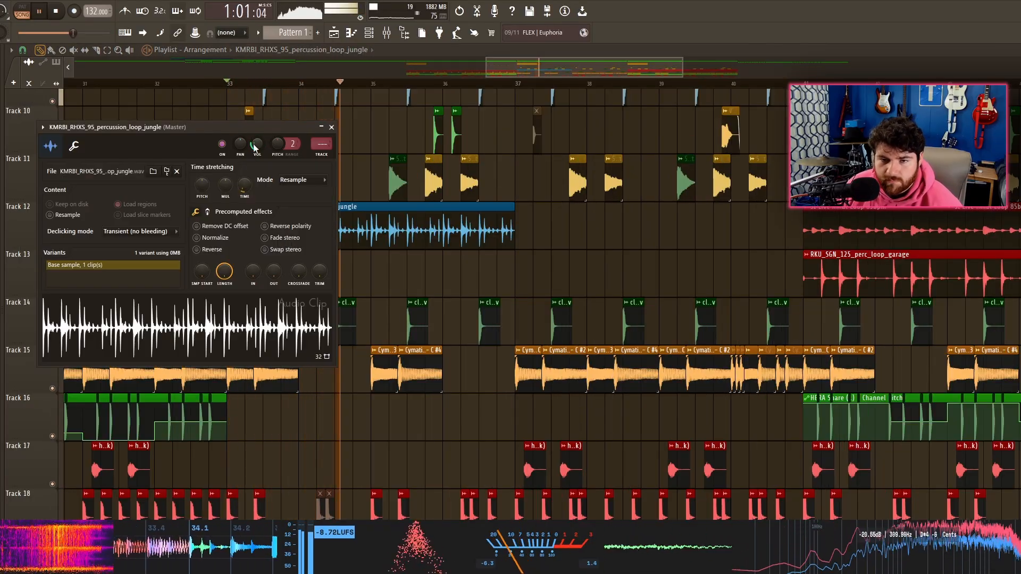
click(323, 155)
click(332, 127)
key(F9)
drag(363, 220, 652, 221)
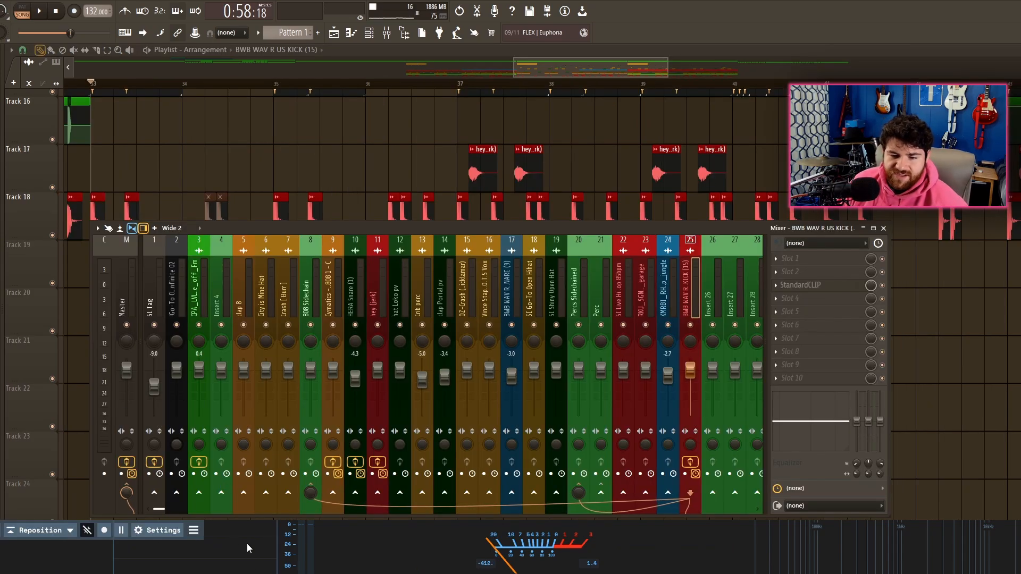
Send the BWB WAV R US KICK track to Insert 4, move that insert to mixer slot 3 and route the songstarter track into it.
click(222, 493)
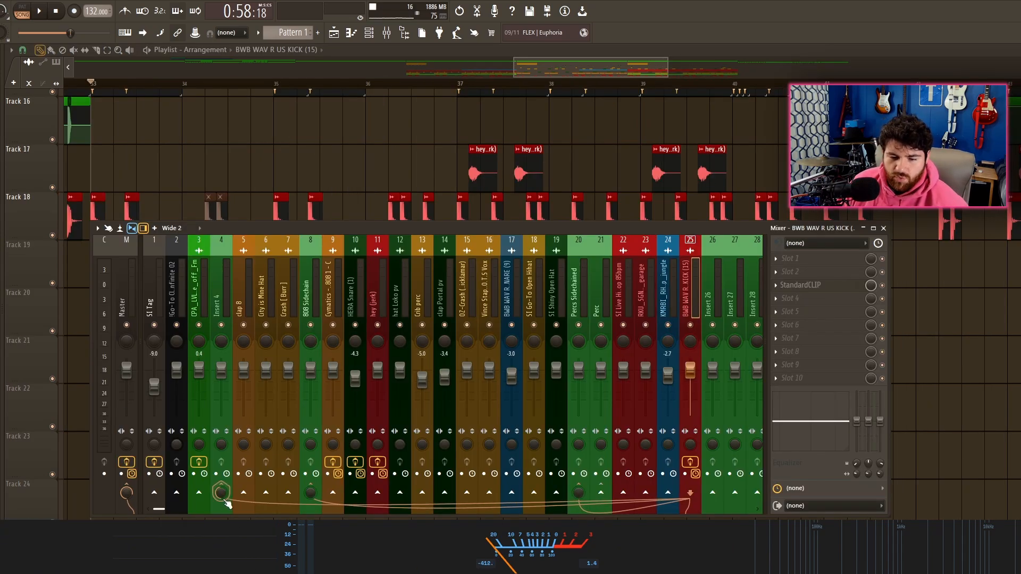
scroll(222, 310, up, 2)
drag(178, 312, 200, 313)
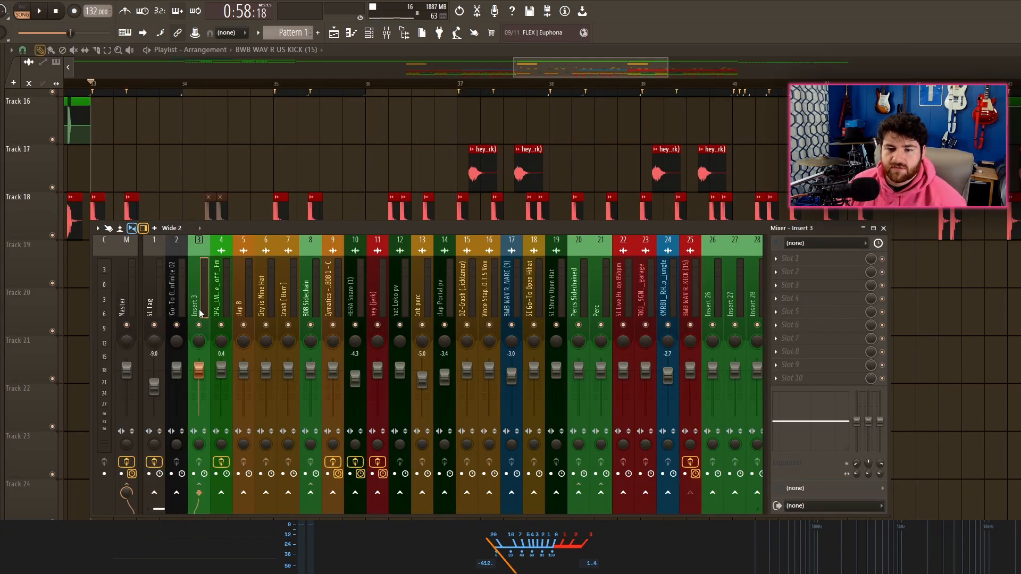
click(219, 304)
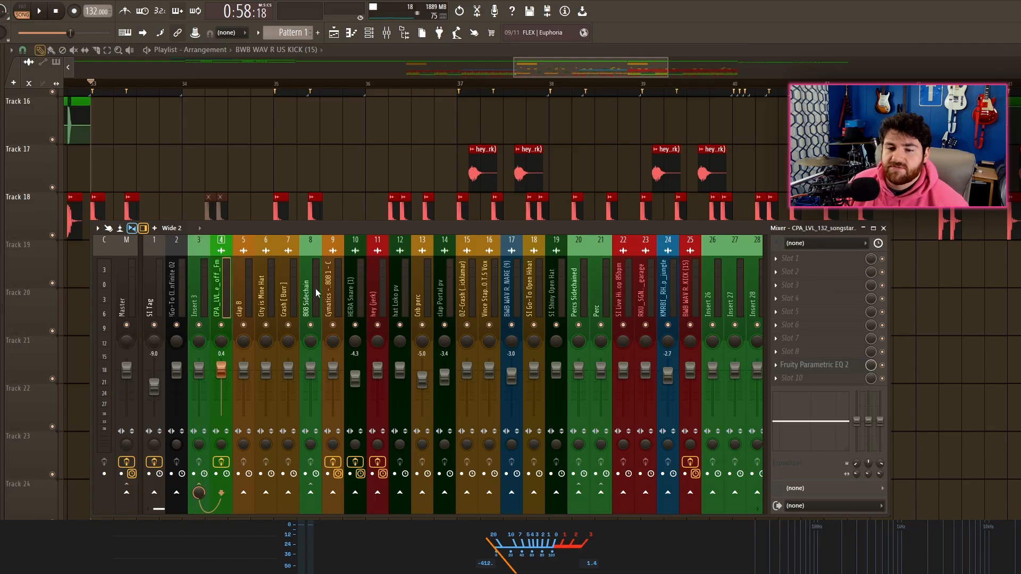
Name mixer track 3 Melody Sidechained and set up ShaperBox 3 on it with the Tight Sidechain preset.
click(312, 295)
click(327, 294)
click(203, 296)
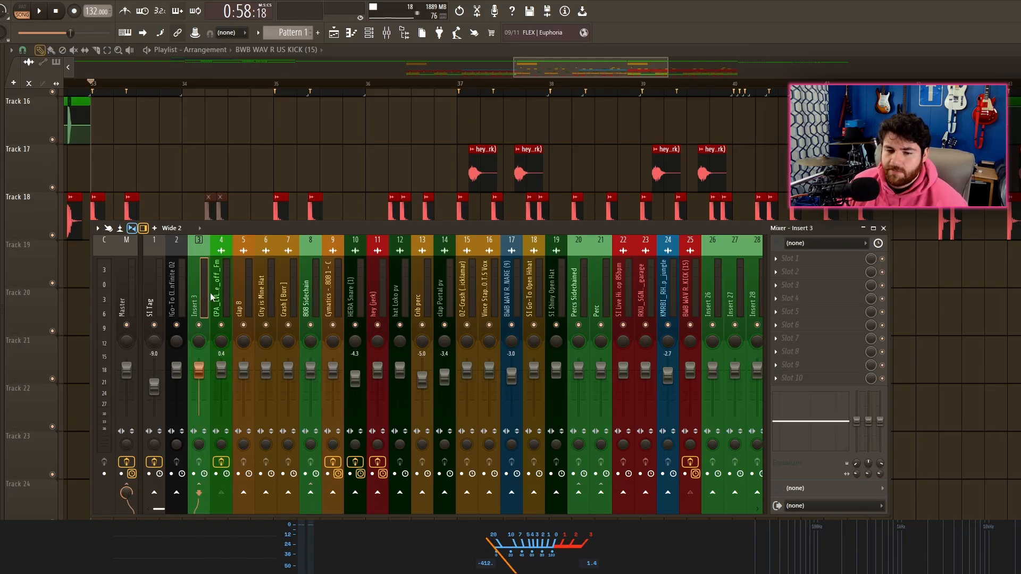
click(219, 297)
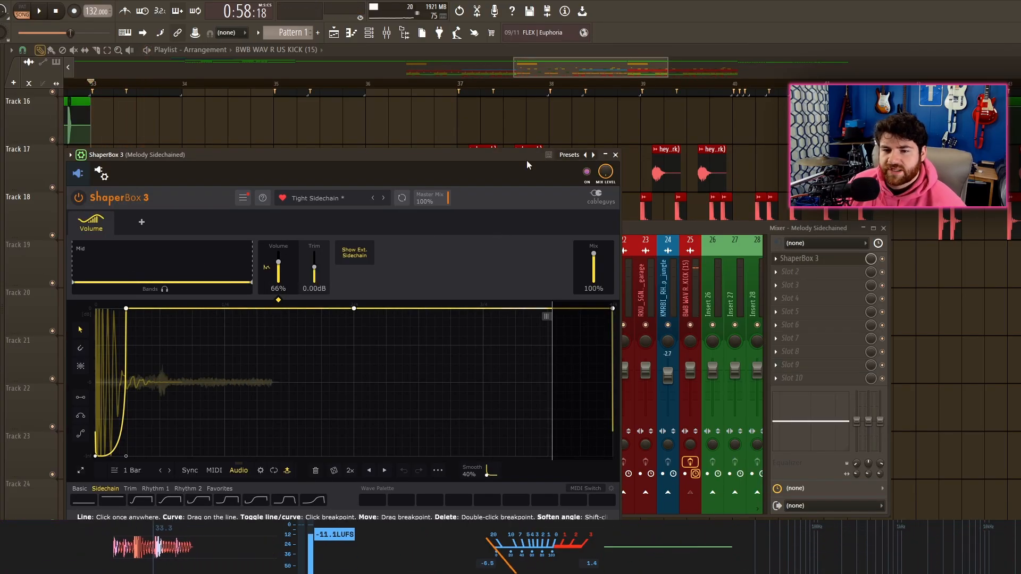
click(616, 155)
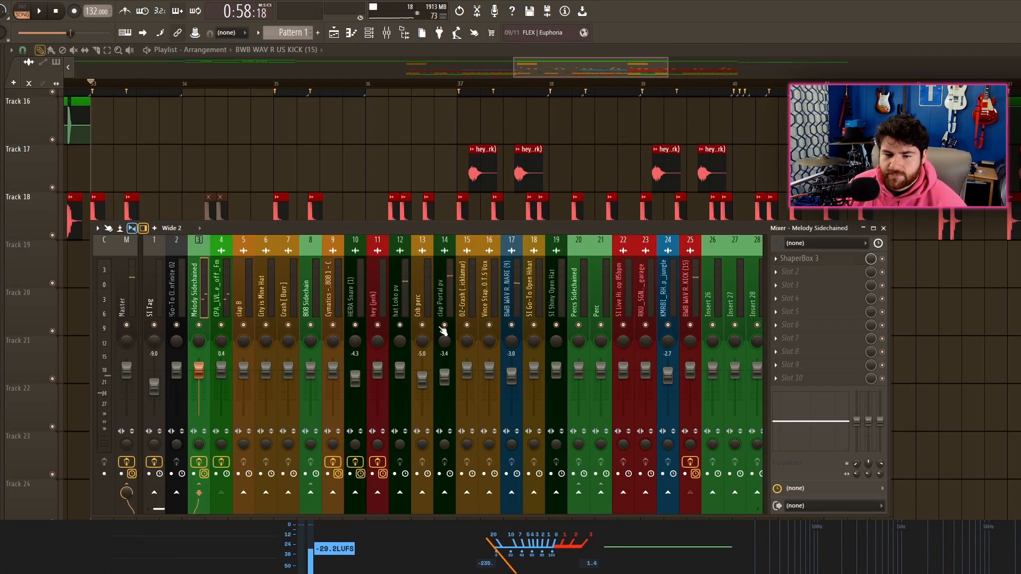
Check the kick track's sidechain sends and play from bar 33 to hear the sidechained melody.
key(space)
click(695, 308)
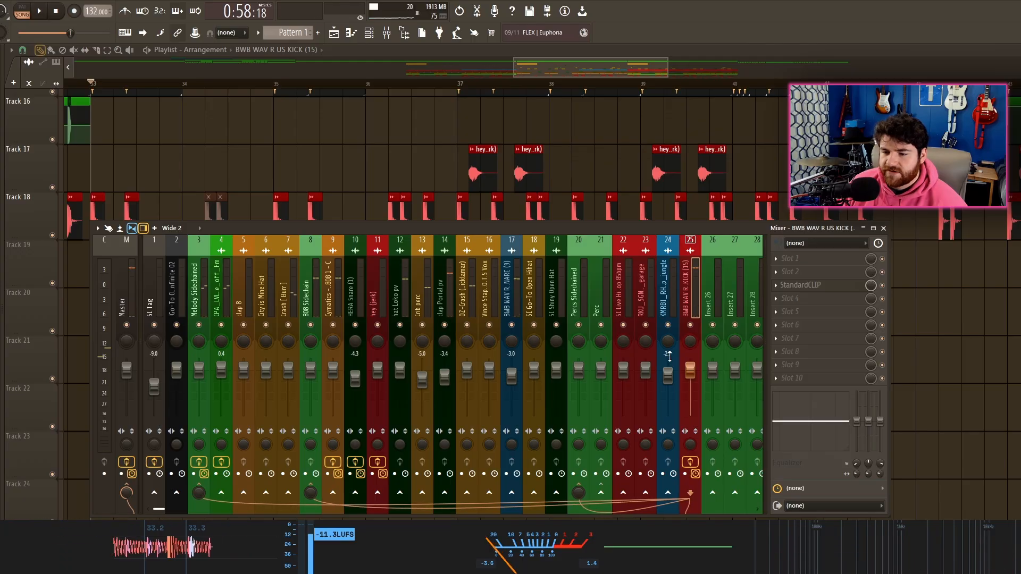
key(space)
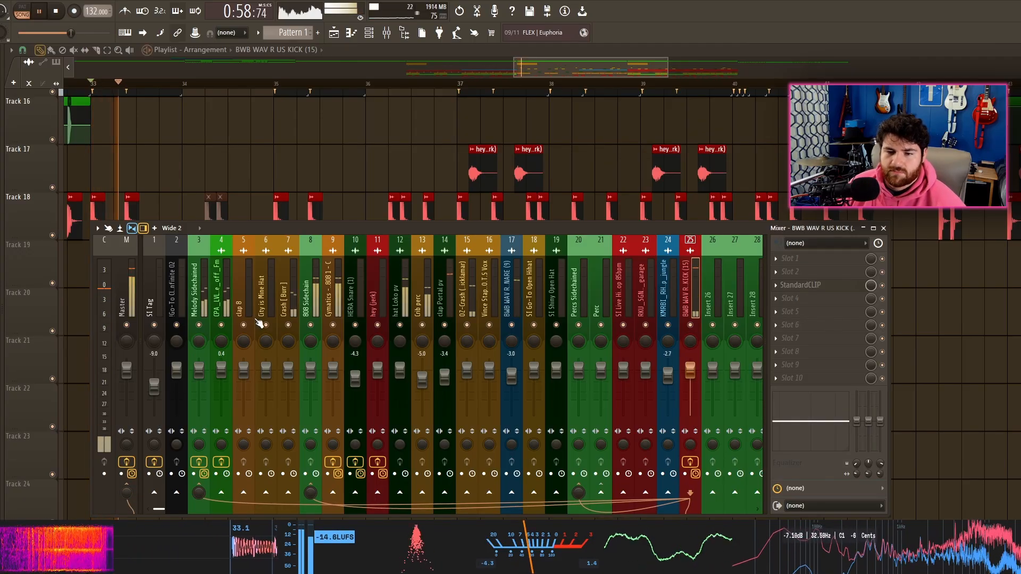
key(space)
key(space)
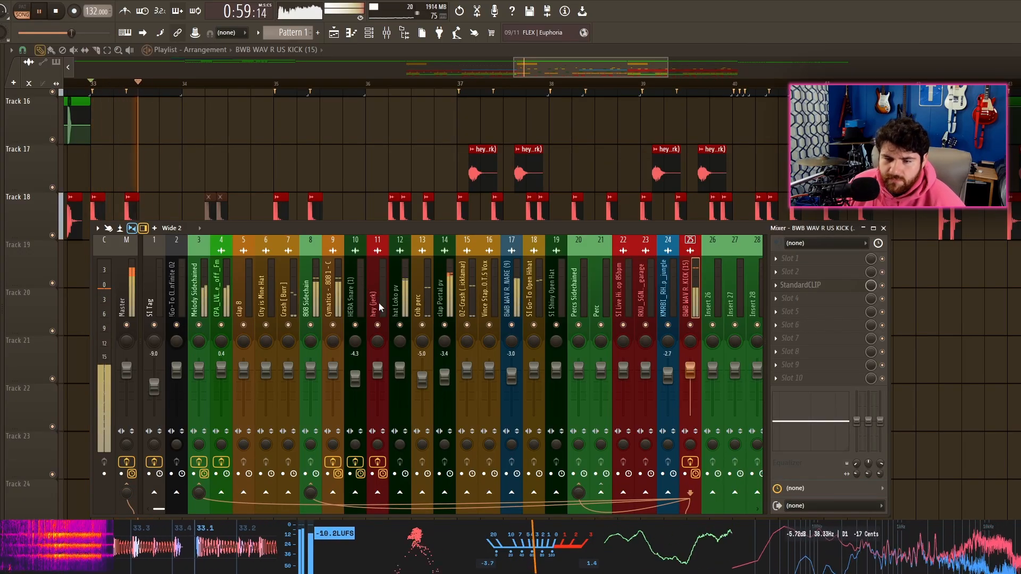
key(space)
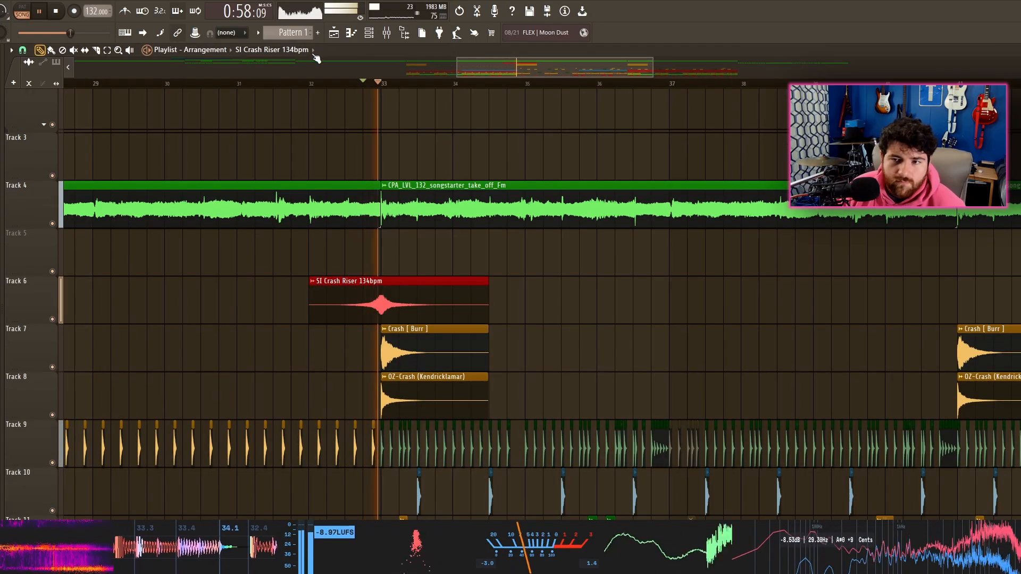
Place the SI Bandpass Riser 125bpm sample on Track 5 starting at bar 31, leading into bar 33.
click(310, 84)
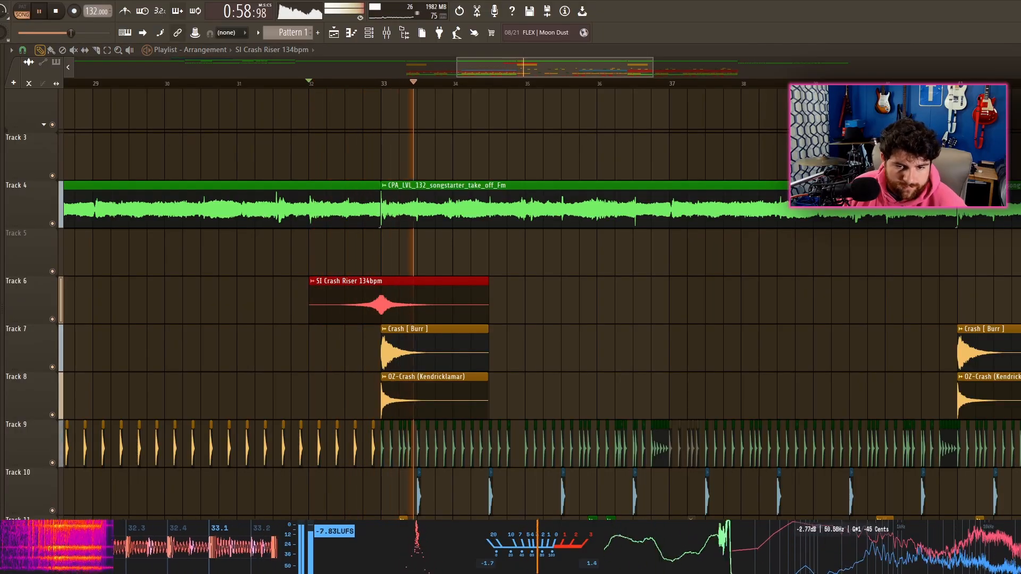
drag(1, 277, 318, 257)
key(space)
key(space)
drag(385, 253, 309, 246)
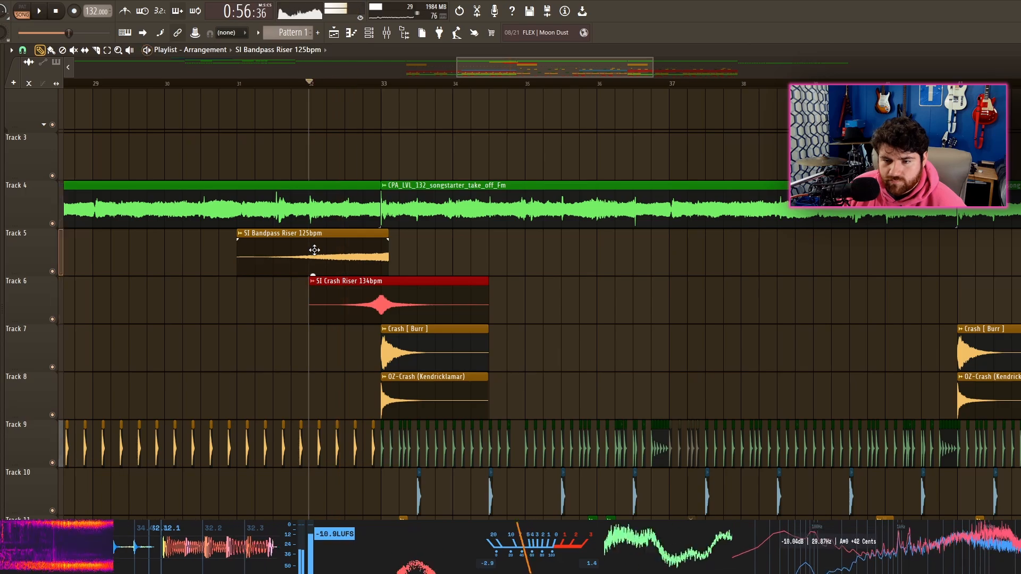
Time-stretch the SI Bandpass Riser 125bpm clip to two bars so it ends exactly at bar 33.
double_click(338, 252)
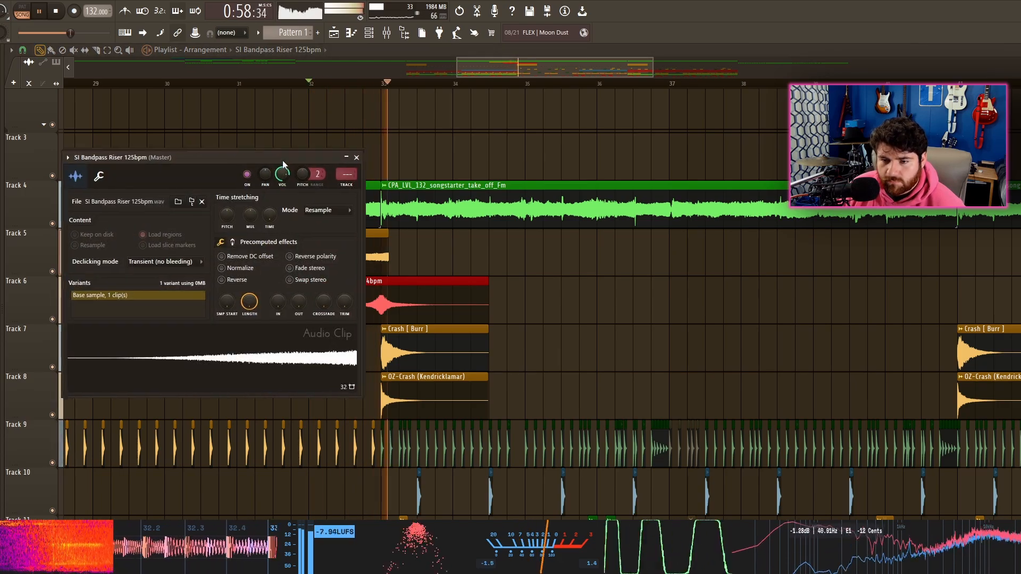
drag(213, 155, 143, 278)
drag(202, 336, 215, 309)
key(space)
key(space)
Set the SI Bandpass Riser 125bpm sample's time-stretching mode to e3 generic.
click(252, 331)
click(251, 351)
click(252, 331)
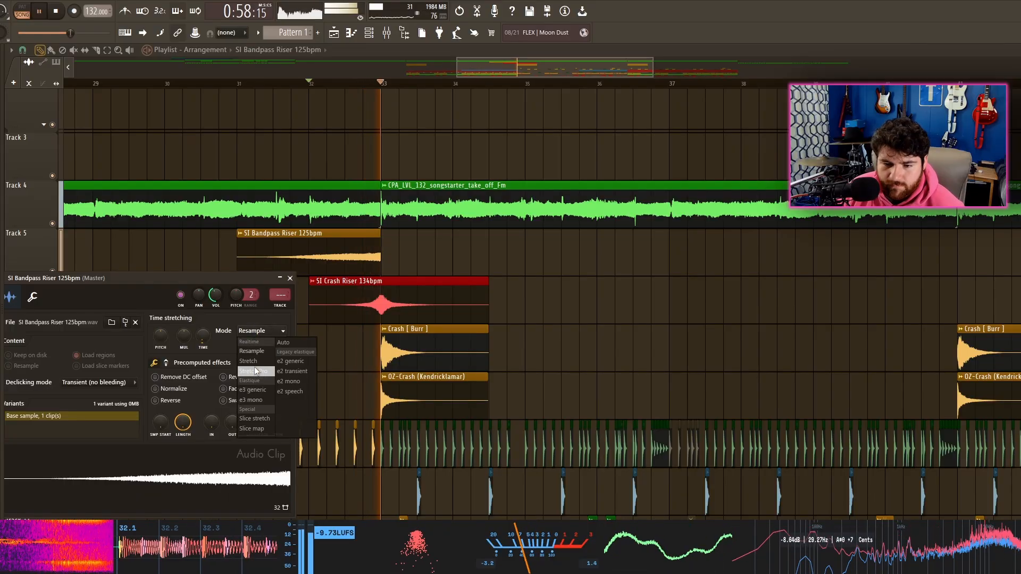
click(255, 390)
Play the transition from bar 29 towards bar 33 to hear the risers with the drums.
key(space)
scroll(549, 317, down, 3)
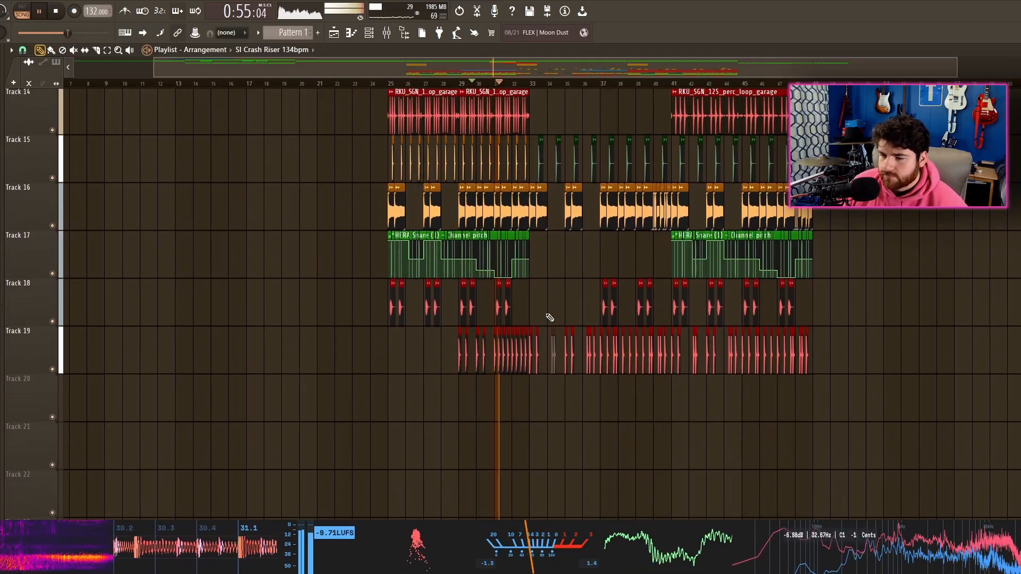
scroll(575, 317, up, 3)
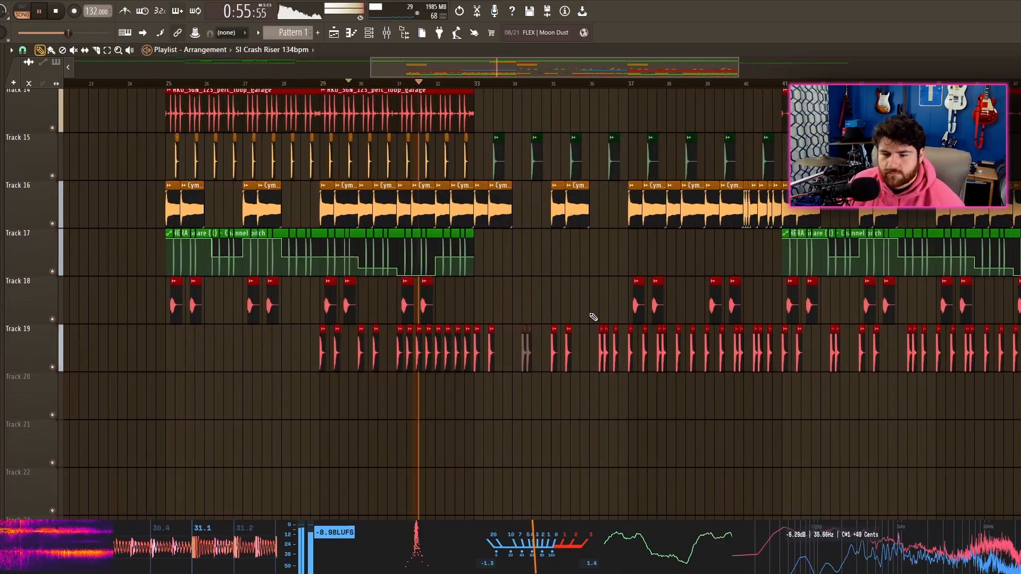
scroll(500, 319, up, 5)
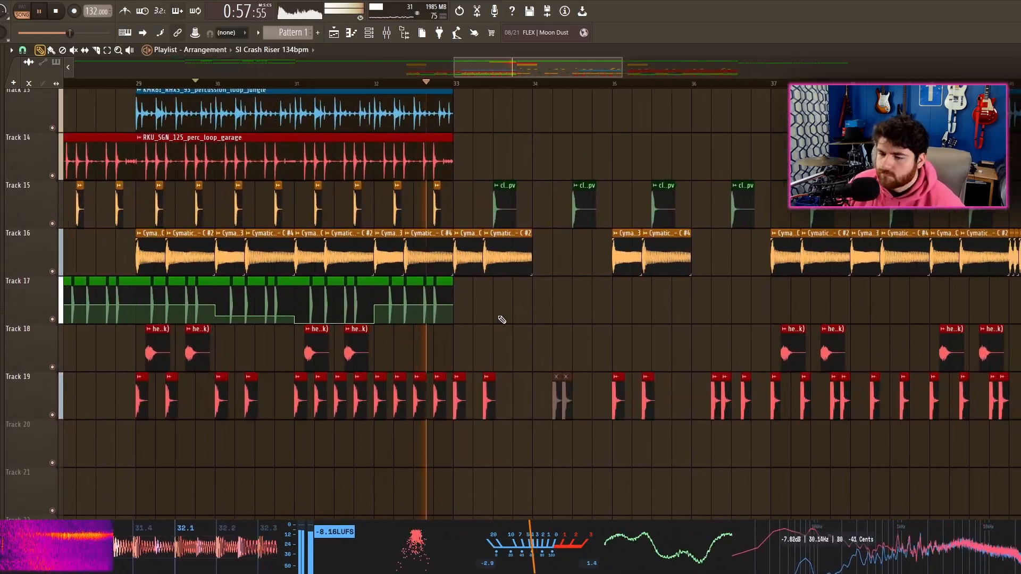
Mute the second SI open hi-hat clip on Track 12, in bar 34 just after the drop at bar 33.
scroll(479, 338, down, 3)
scroll(529, 323, up, 6)
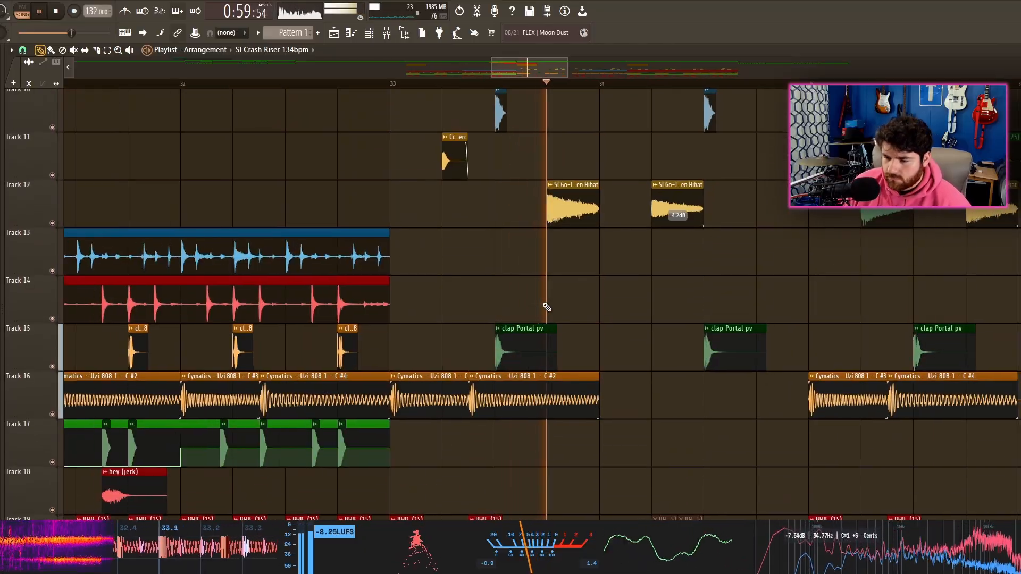
scroll(547, 308, down, 4)
scroll(646, 319, up, 4)
scroll(662, 336, up, 3)
scroll(677, 334, down, 4)
scroll(649, 330, down, 3)
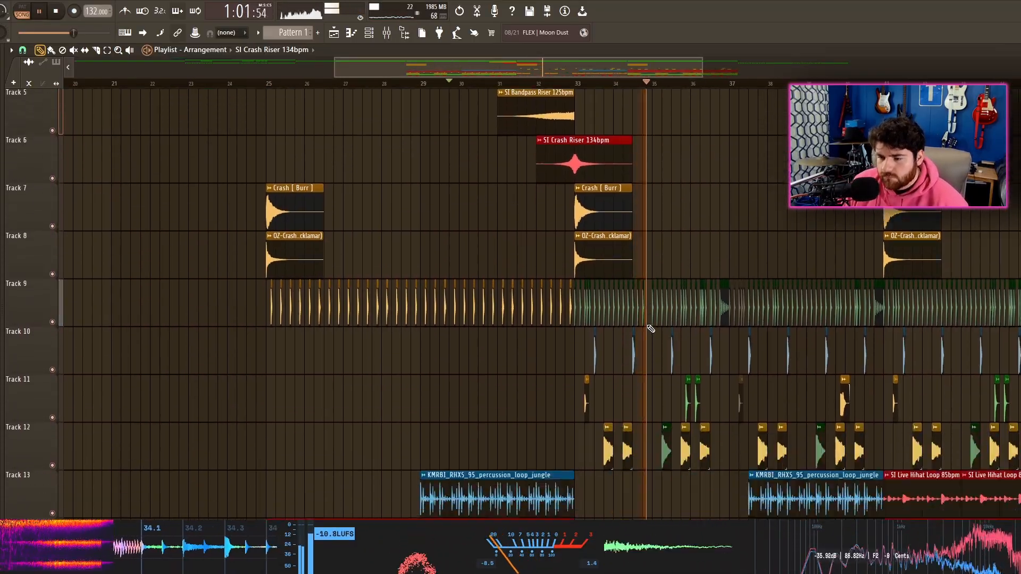
scroll(630, 397, up, 3)
key(t)
click(618, 403)
drag(612, 351, 483, 332)
scroll(483, 333, down, 3)
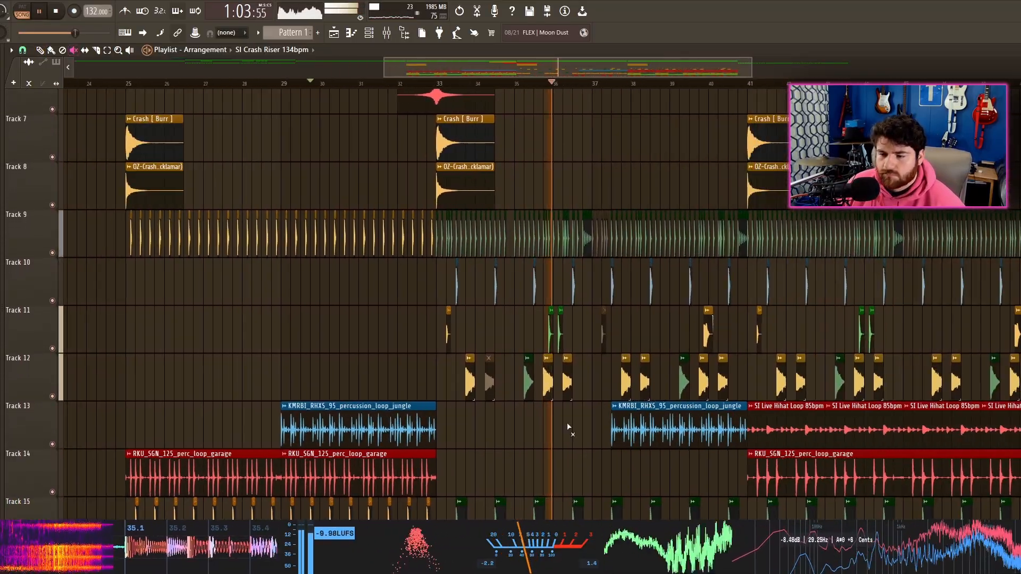
key(p)
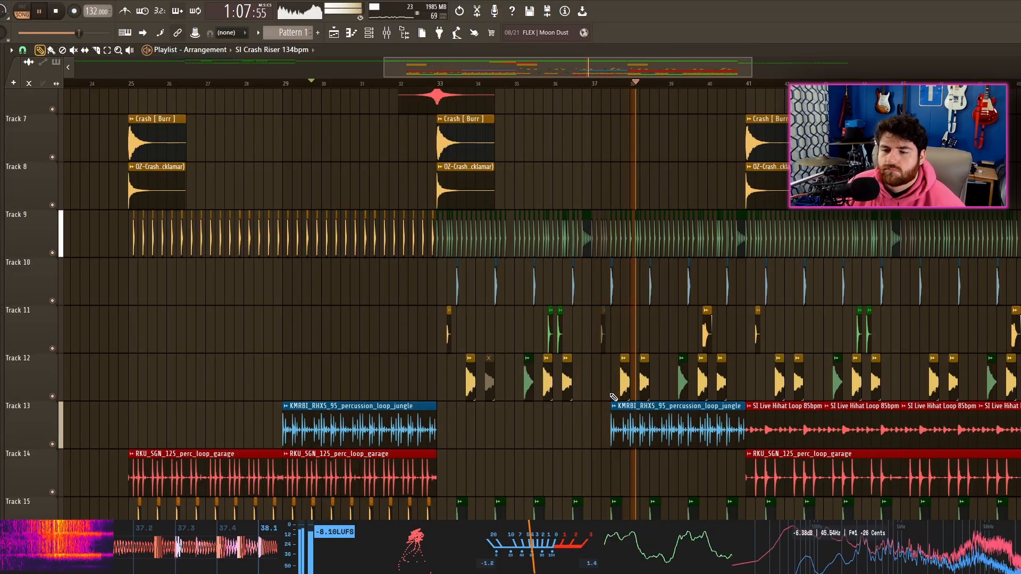
Listen on into bar 41 and review the whole arrangement, from the melody, risers and crashes to the drums and percussion loops.
scroll(613, 397, up, 5)
scroll(600, 359, down, 2)
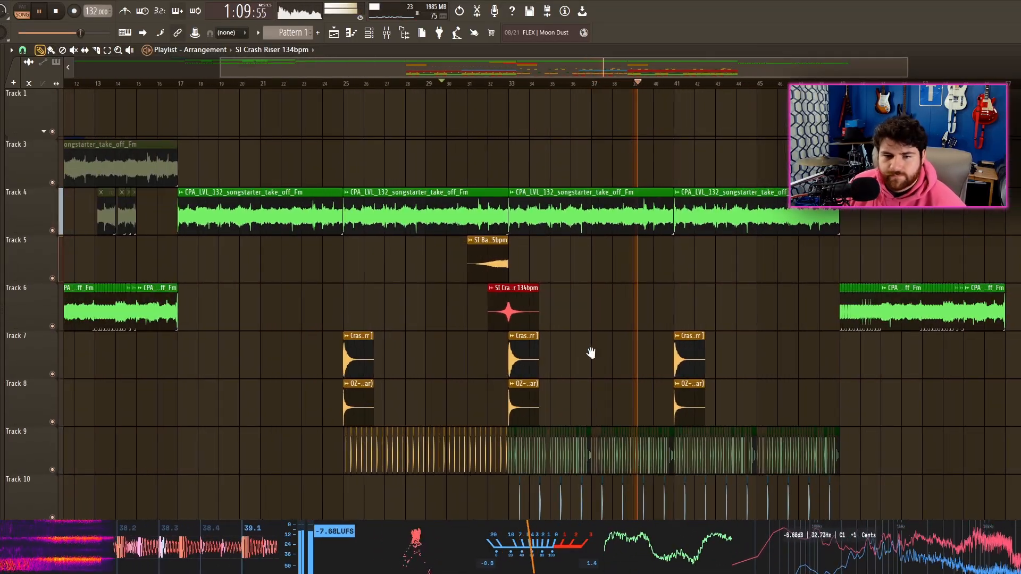
scroll(591, 353, up, 3)
scroll(469, 294, down, 5)
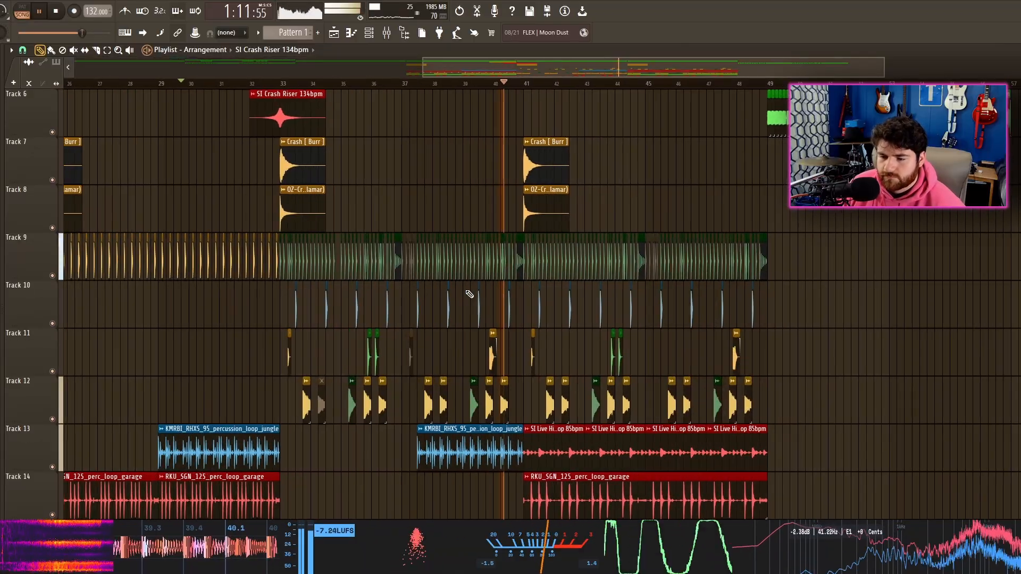
scroll(469, 294, up, 2)
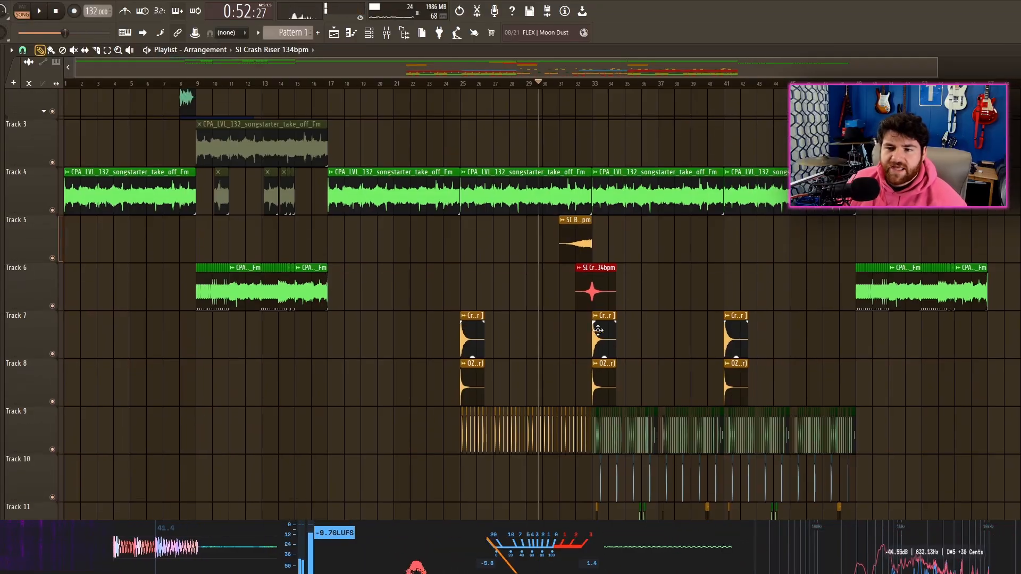
scroll(532, 330, down, 7)
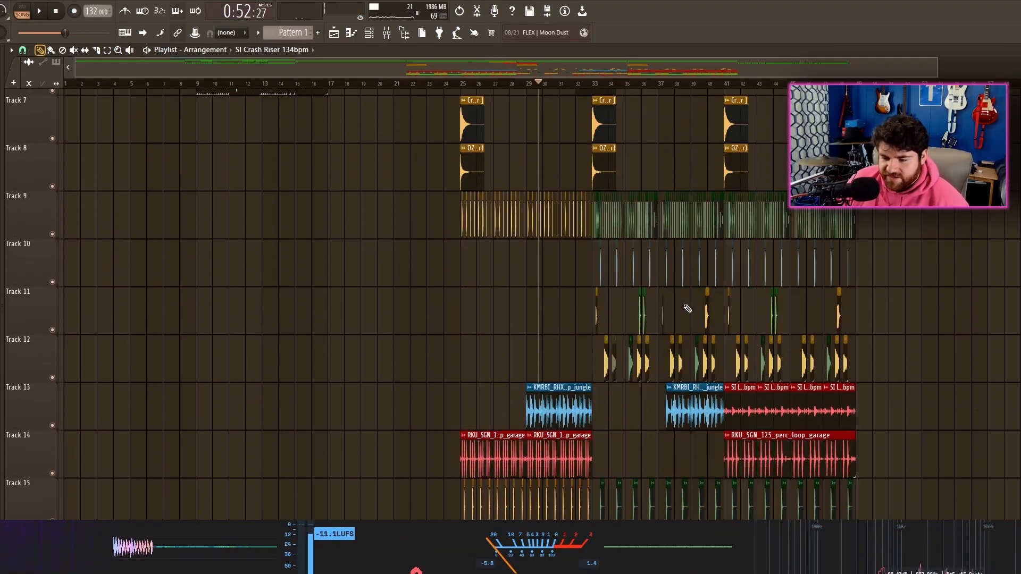
scroll(533, 396, up, 7)
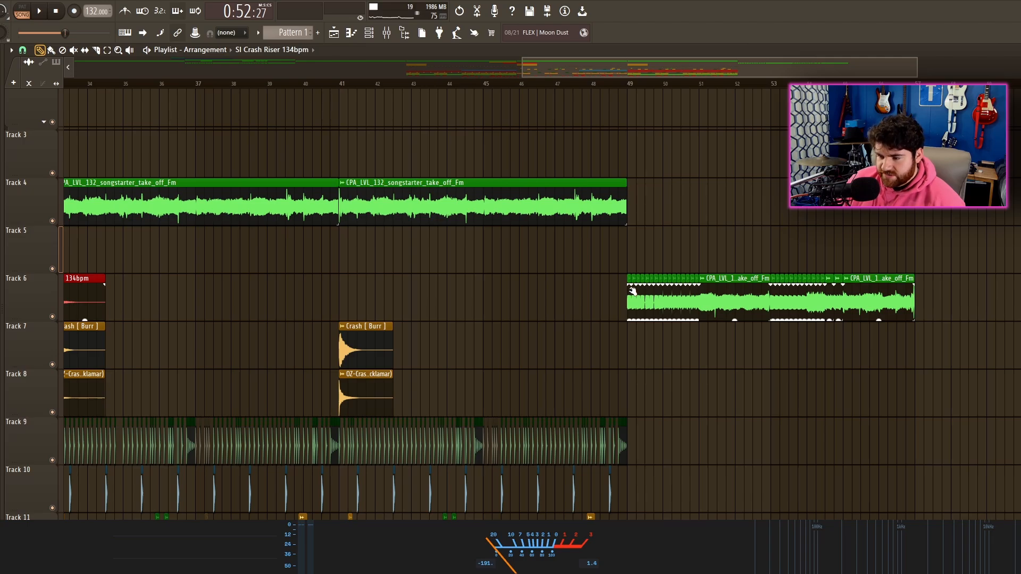
scroll(633, 290, down, 1)
scroll(471, 346, up, 4)
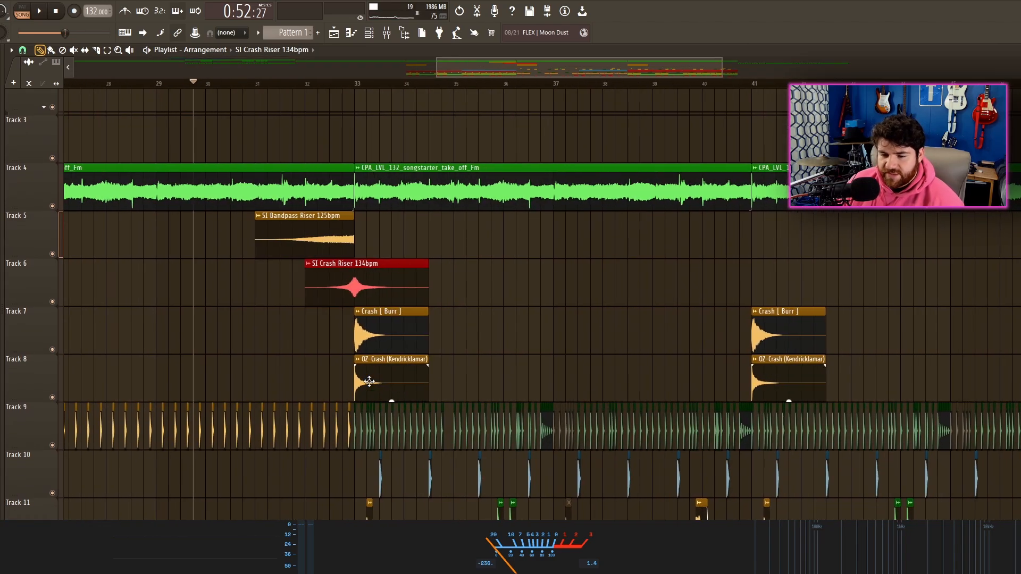
scroll(525, 303, down, 4)
scroll(523, 309, down, 3)
scroll(553, 298, down, 5)
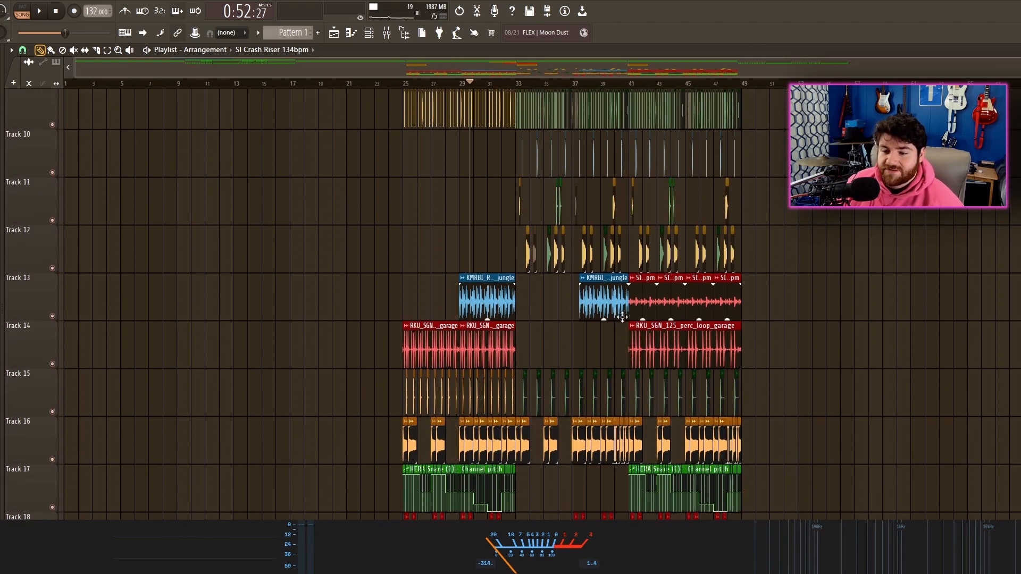
scroll(566, 278, up, 7)
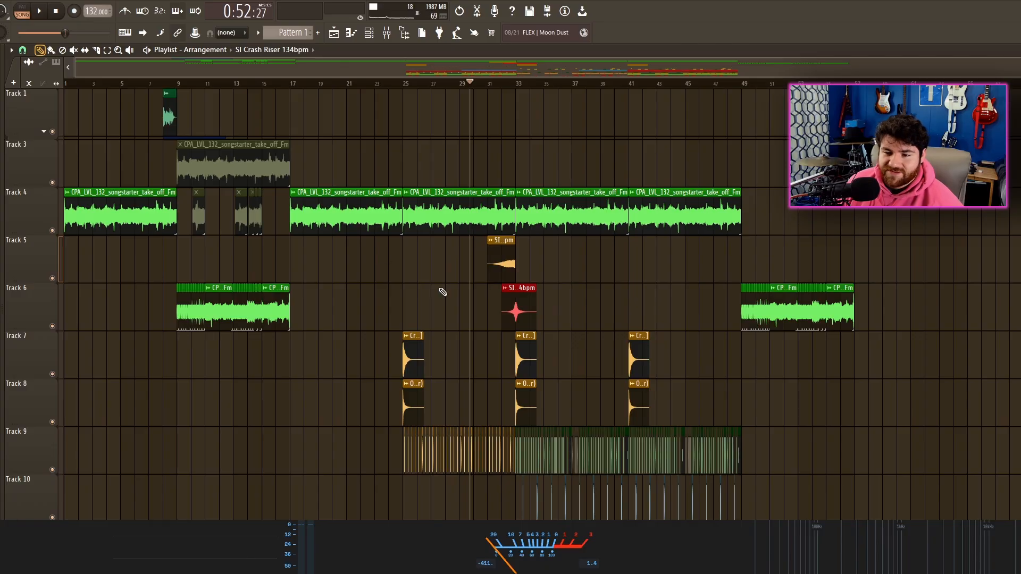
scroll(510, 279, up, 3)
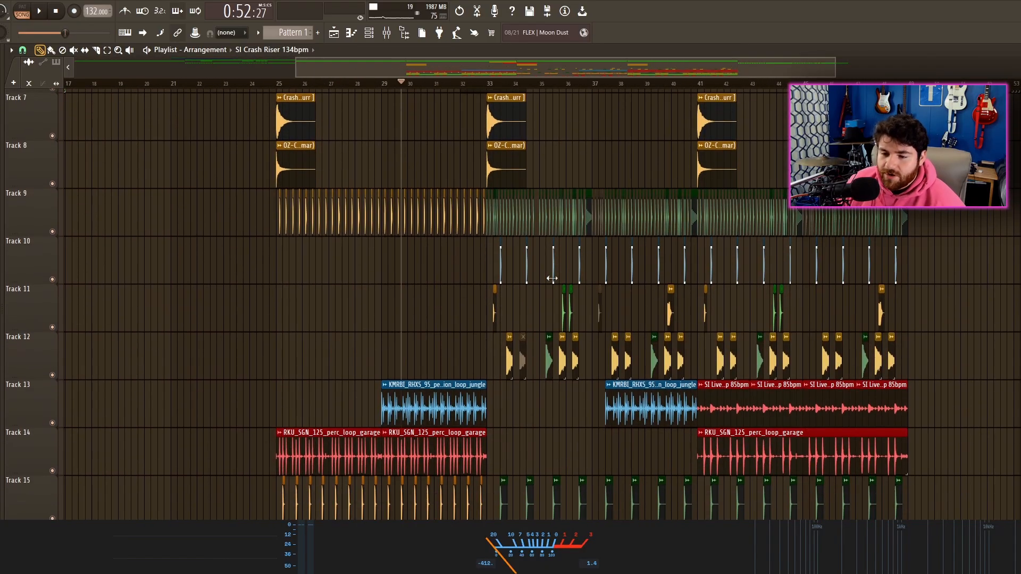